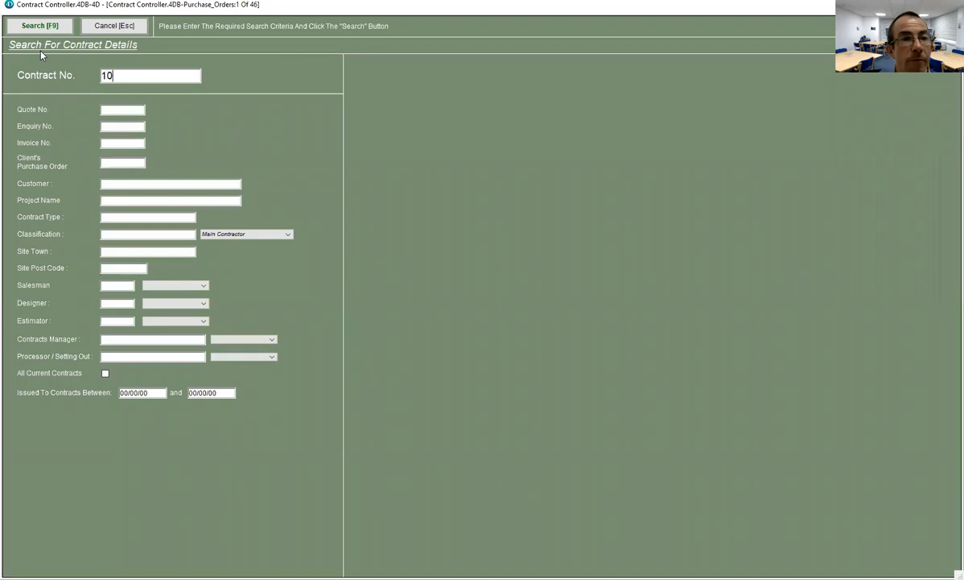
- Search by contract number to open contract 104's General Details (Office Refurbishment To Ground Floor)
key("Return")
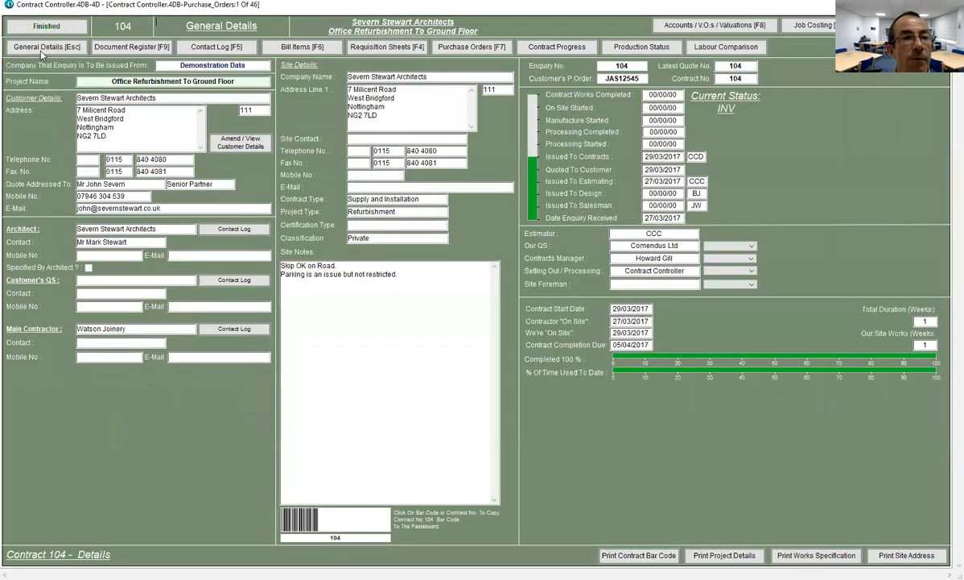
- Open bill item 104-7 from the contract's bill items and review its material analysis
left_click(291, 47)
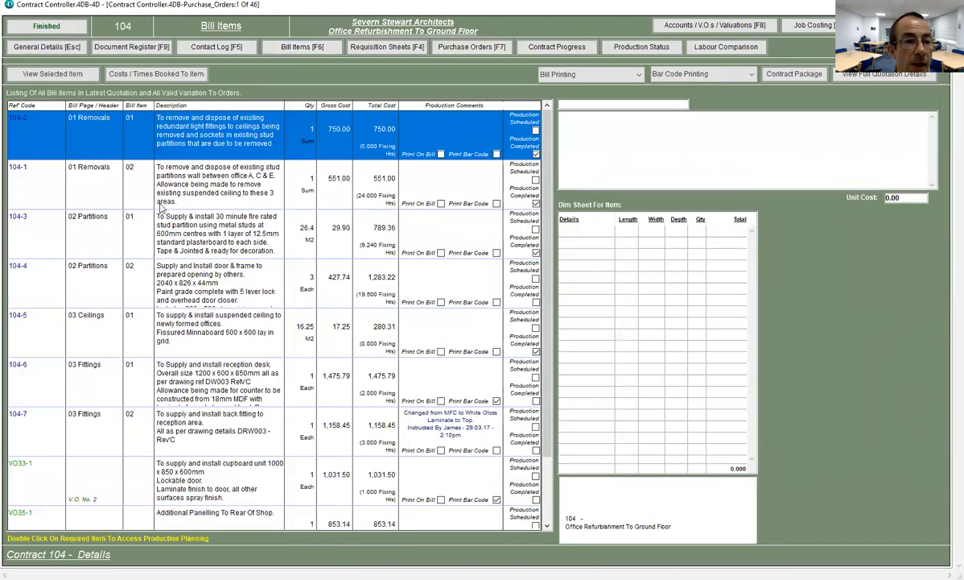
scroll(171, 322, "down", 3)
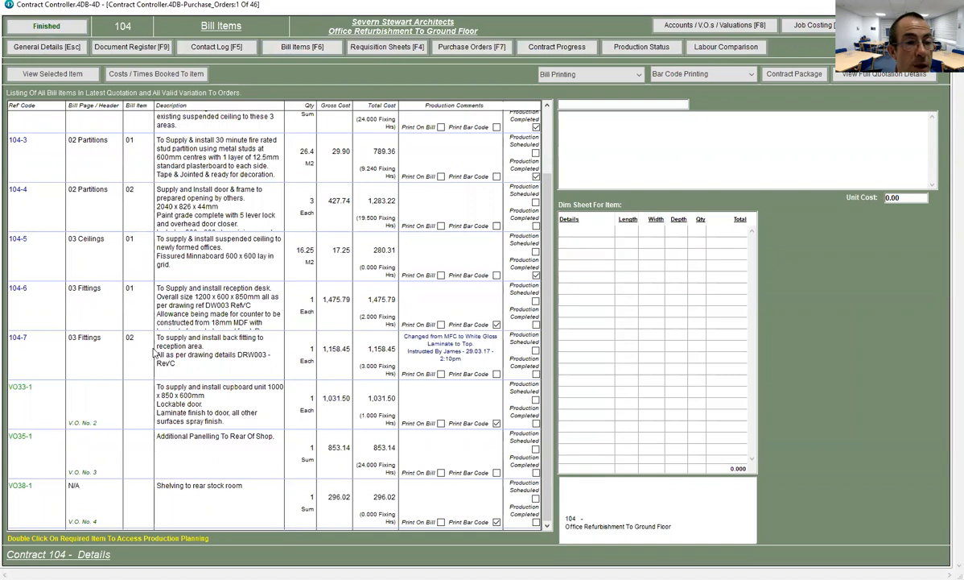
left_click(191, 344)
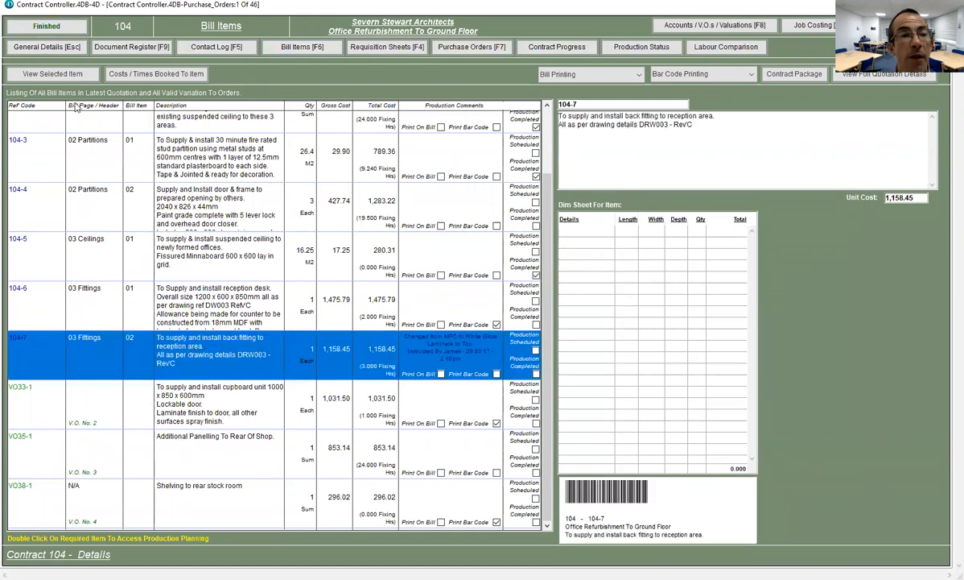
left_click(38, 75)
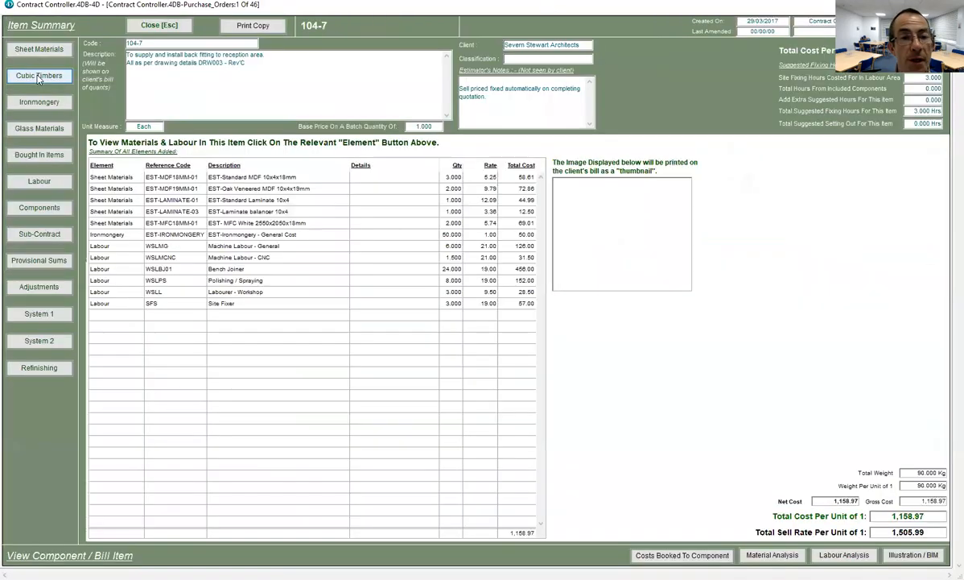
left_click(770, 554)
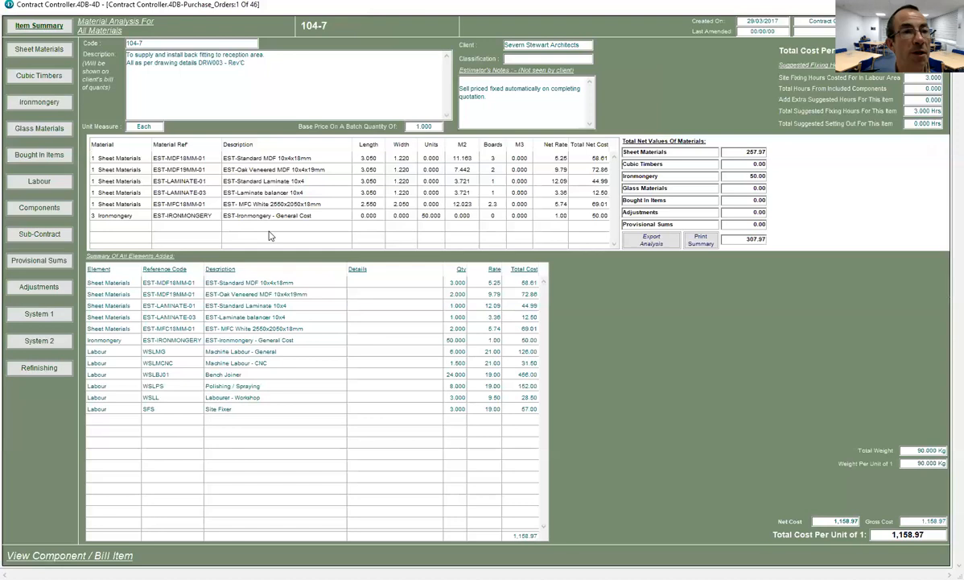
left_click(35, 28)
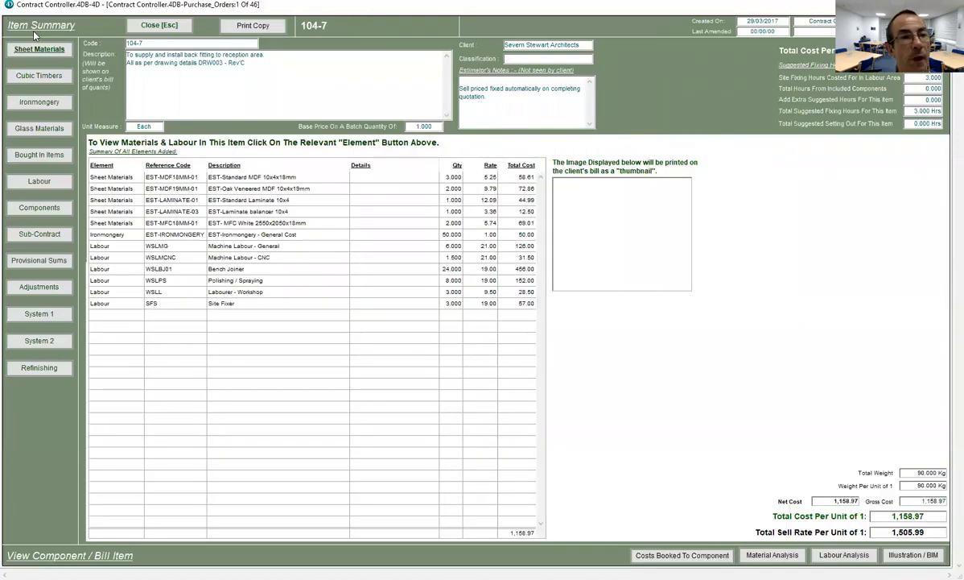
left_click(139, 27)
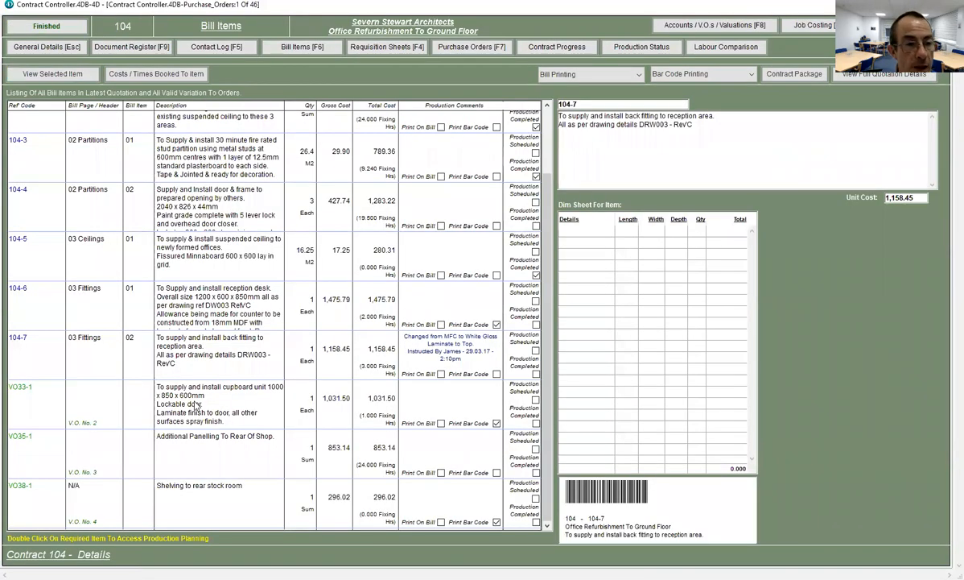
- Check the costs and times booked to bill item 104-7, then go to the production sheets
left_click(199, 339)
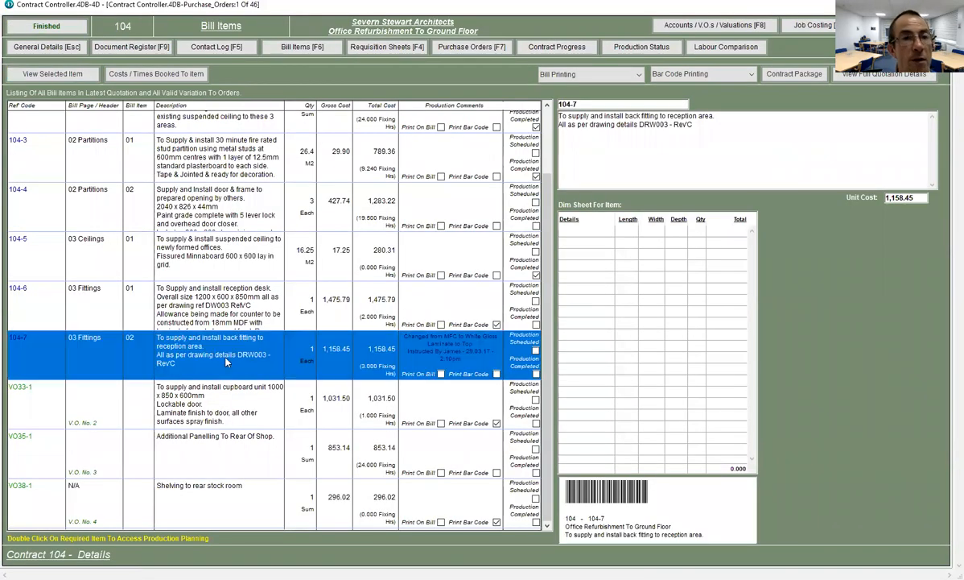
left_click(143, 74)
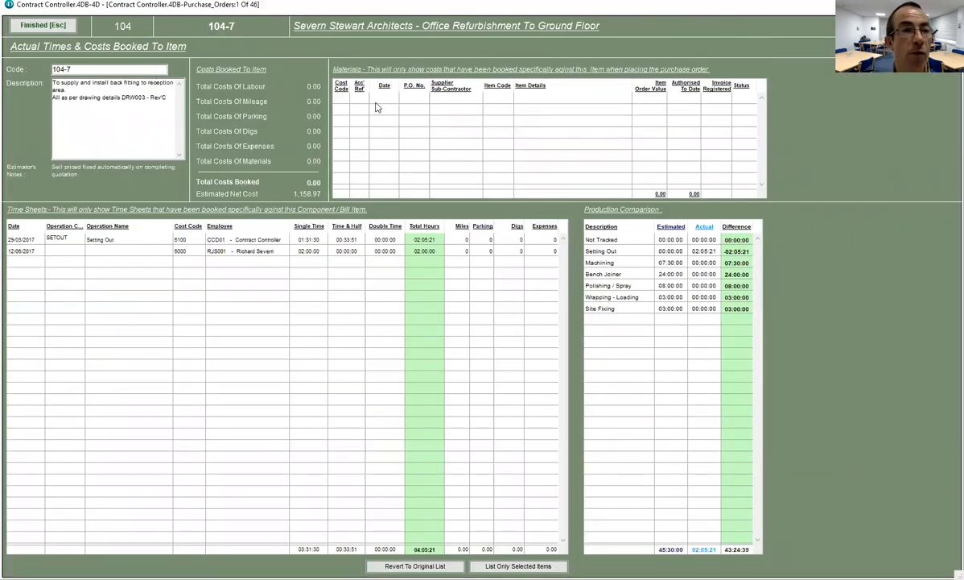
left_click(55, 26)
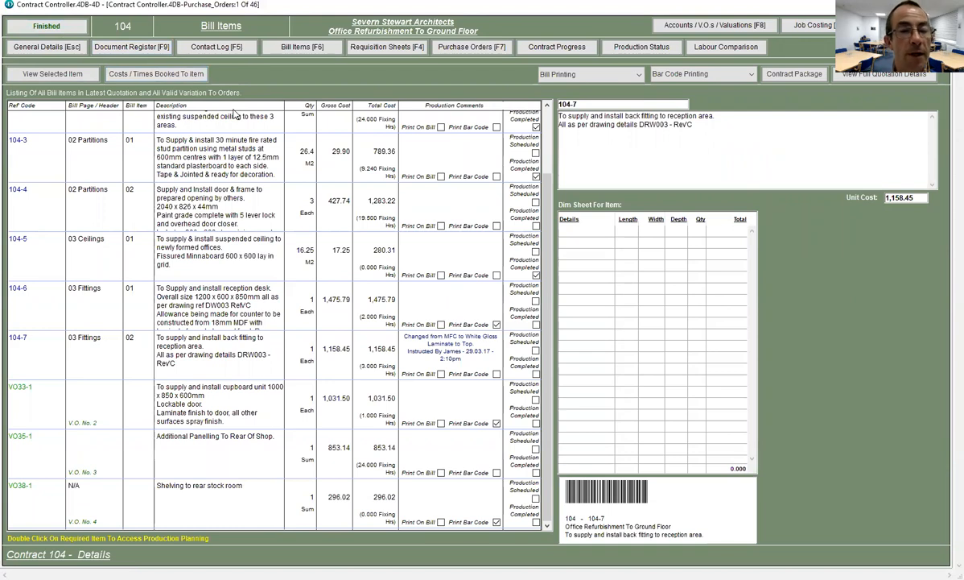
left_click(363, 50)
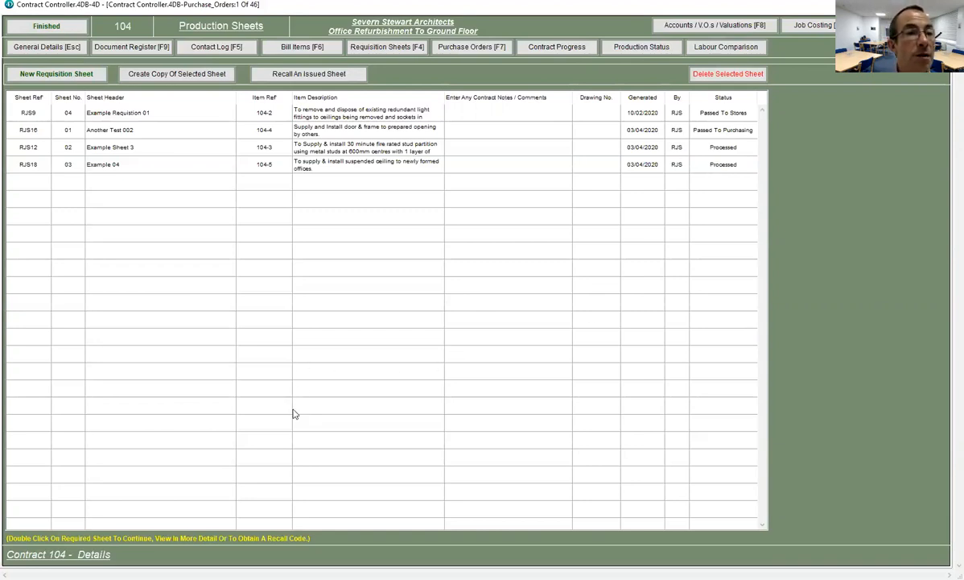
- Start a new requisition sheet, number 04, for contract 104
left_click(49, 75)
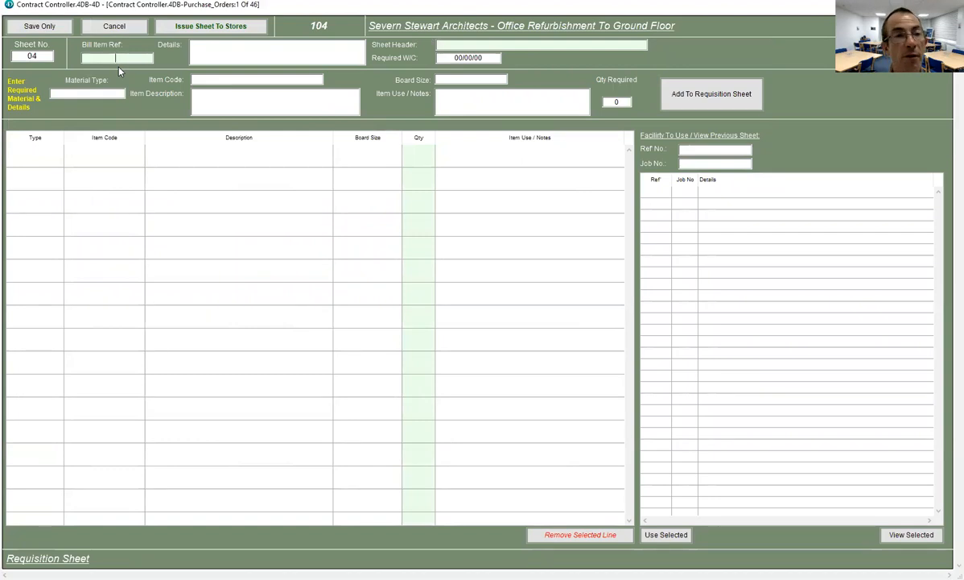
- Link the sheet to bill item 104-7, head it 'Main Items', and set required W/C 27/04/2020
type("104-7")
key("Tab")
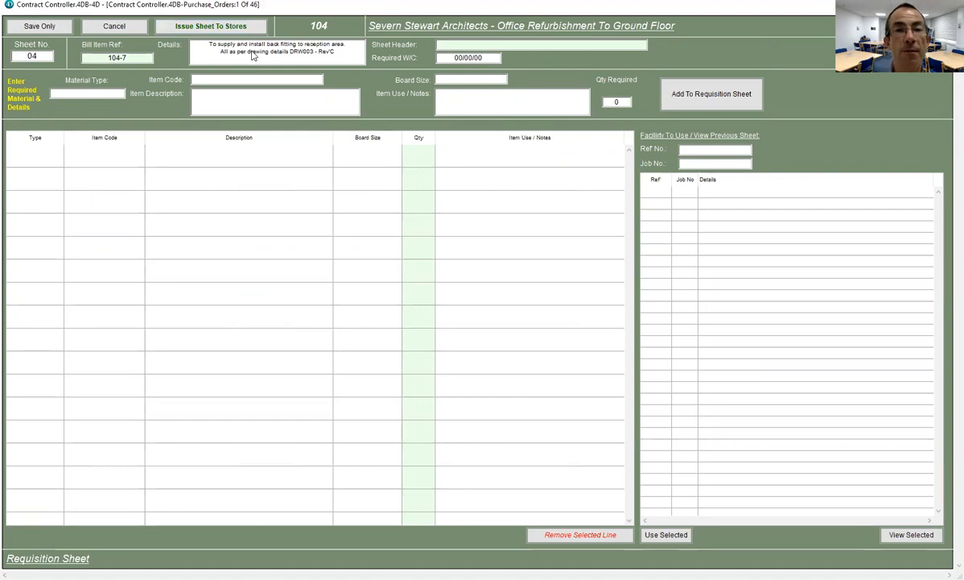
left_click(444, 44)
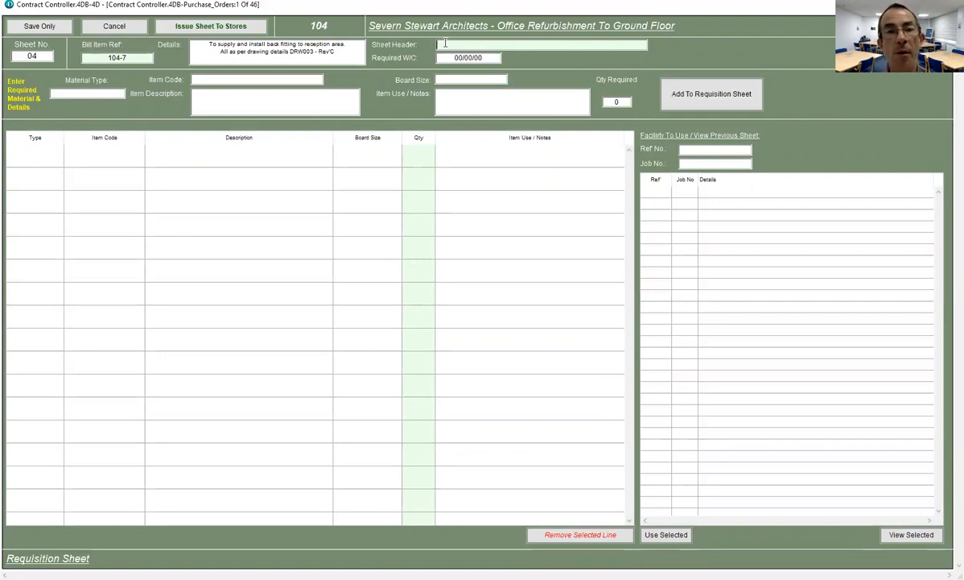
type("mAIN")
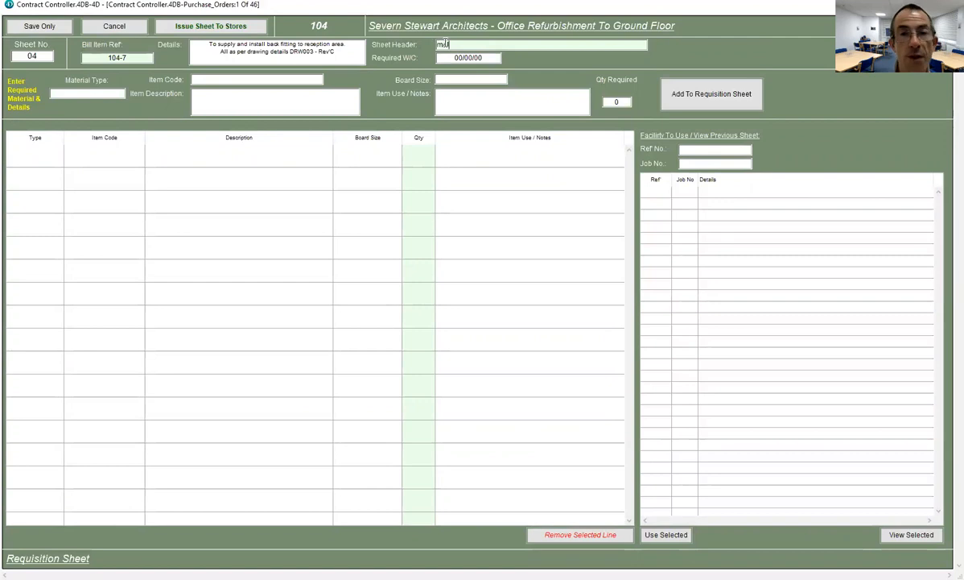
key("BackSpace")
key("BackSpace")
key("BackSpace")
key("BackSpace")
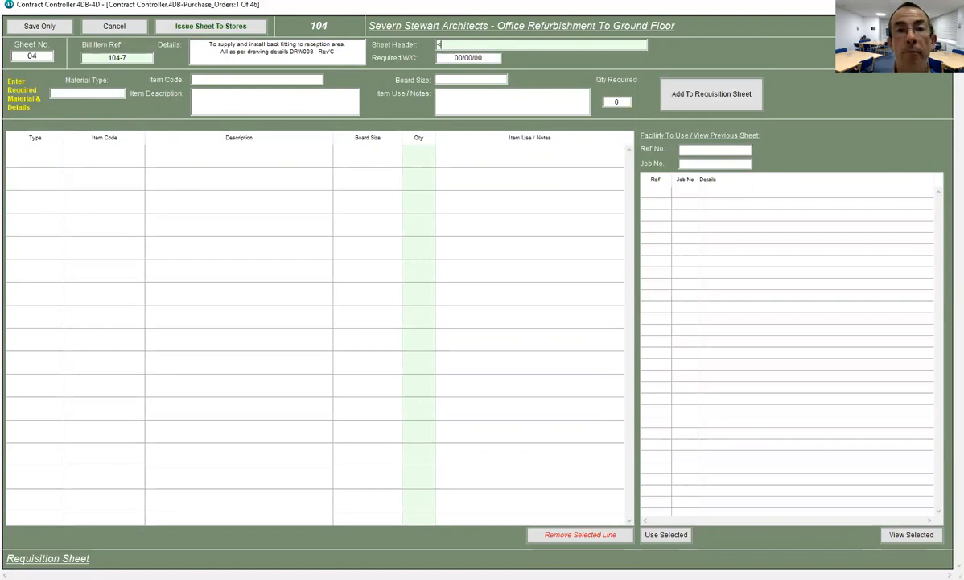
type("Main I")
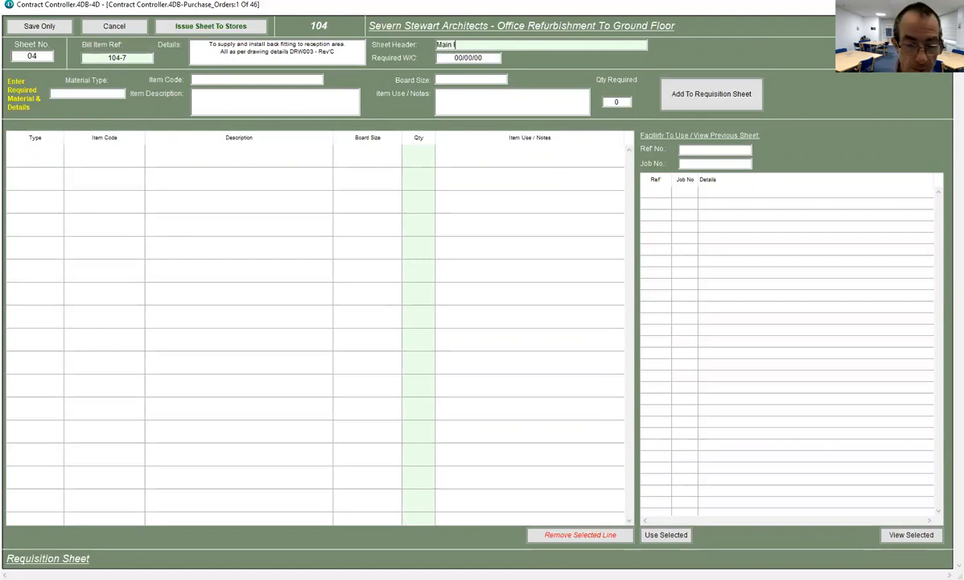
type("tems")
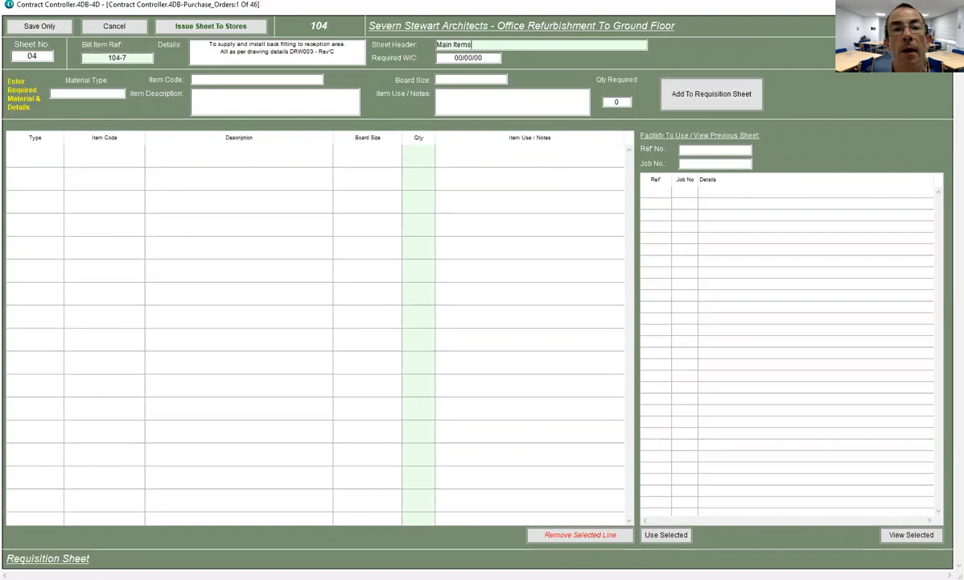
left_click(448, 58)
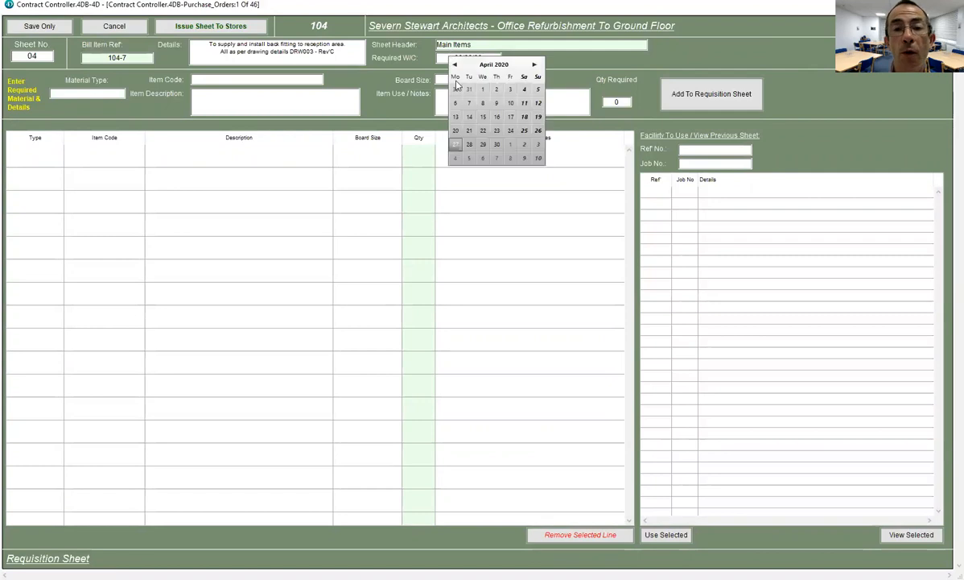
left_click(454, 145)
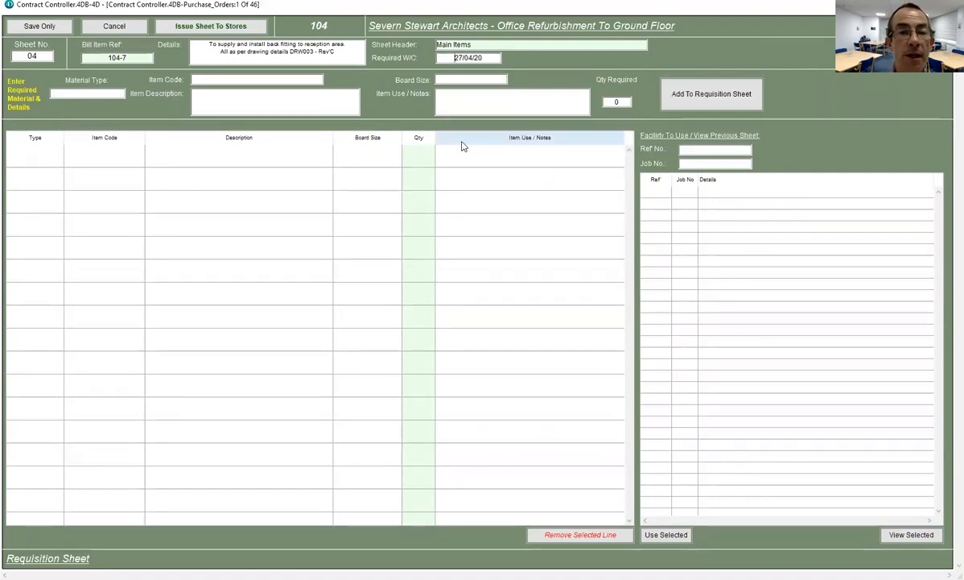
left_click(81, 92)
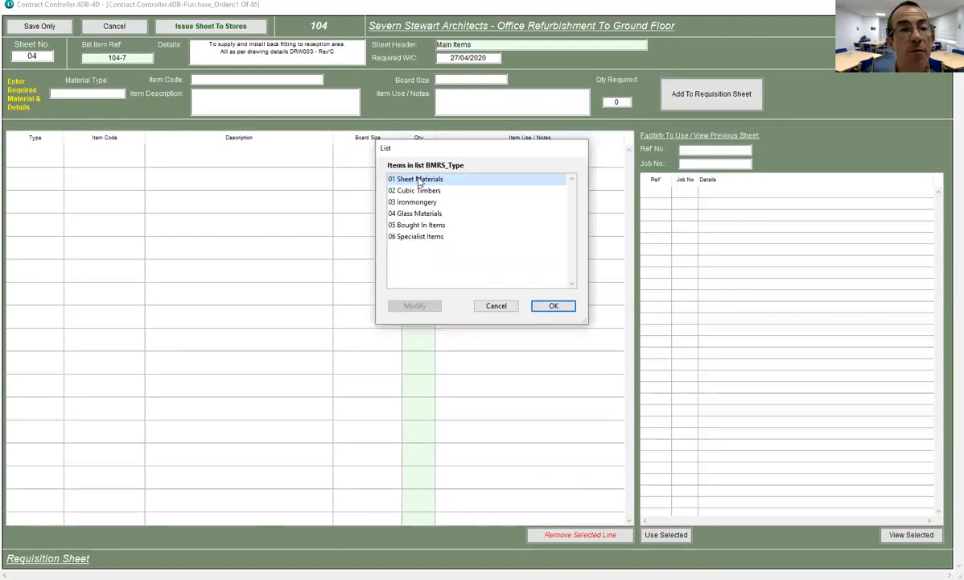
- Add 2 EST-MDF18MM-02 MDF 18mm boards from 01 Sheet Materials, noted 'Special Notes Here'
double_click(418, 180)
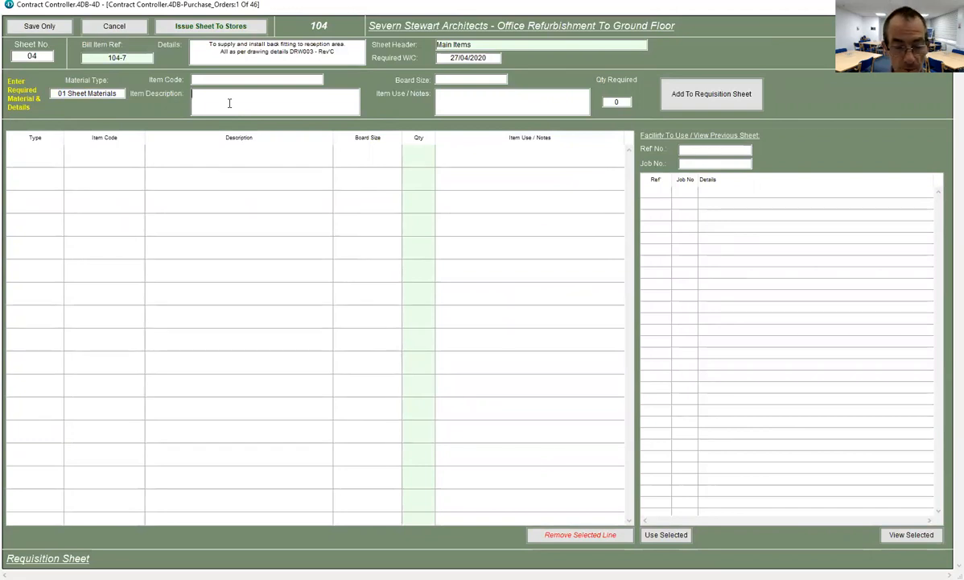
type("MDF")
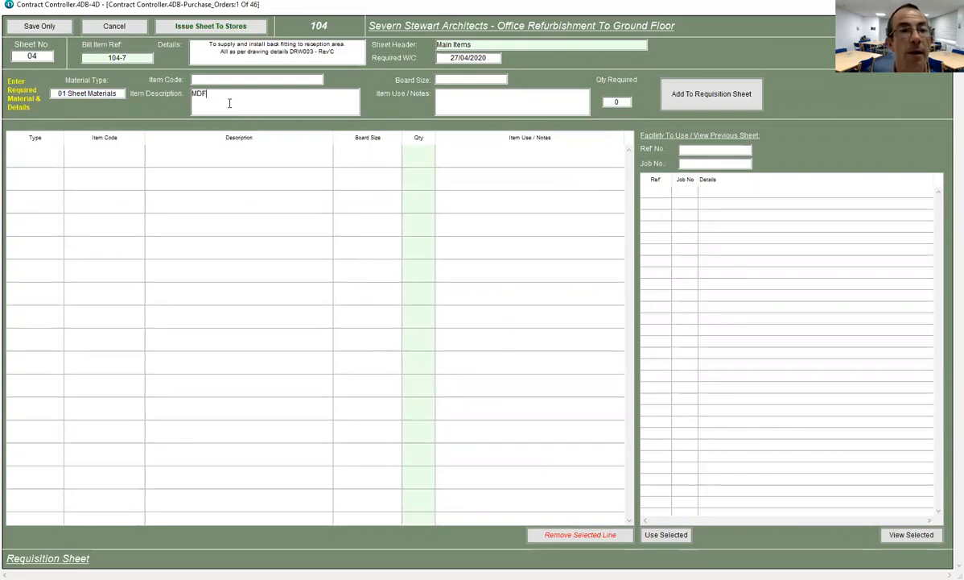
key("Return")
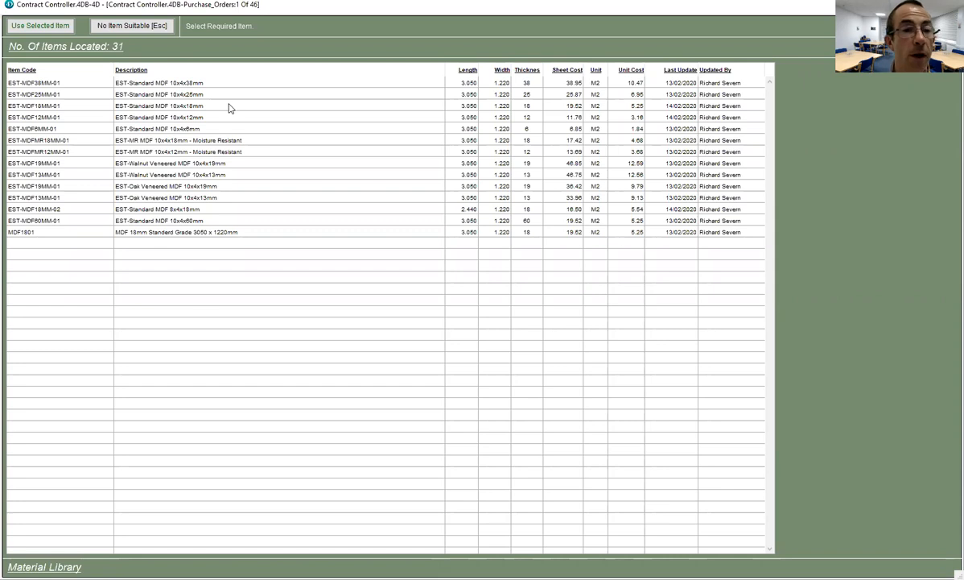
left_click(149, 211)
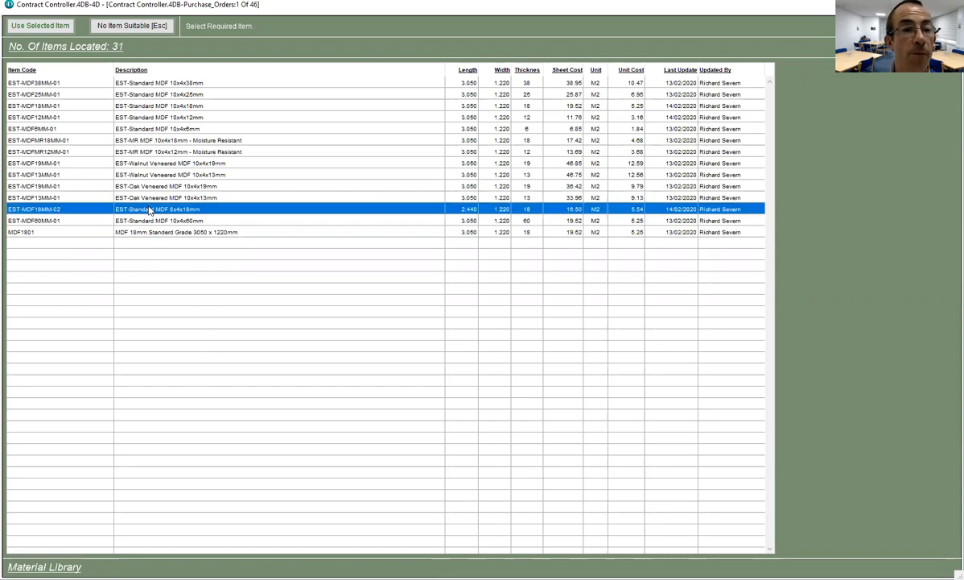
left_click(30, 29)
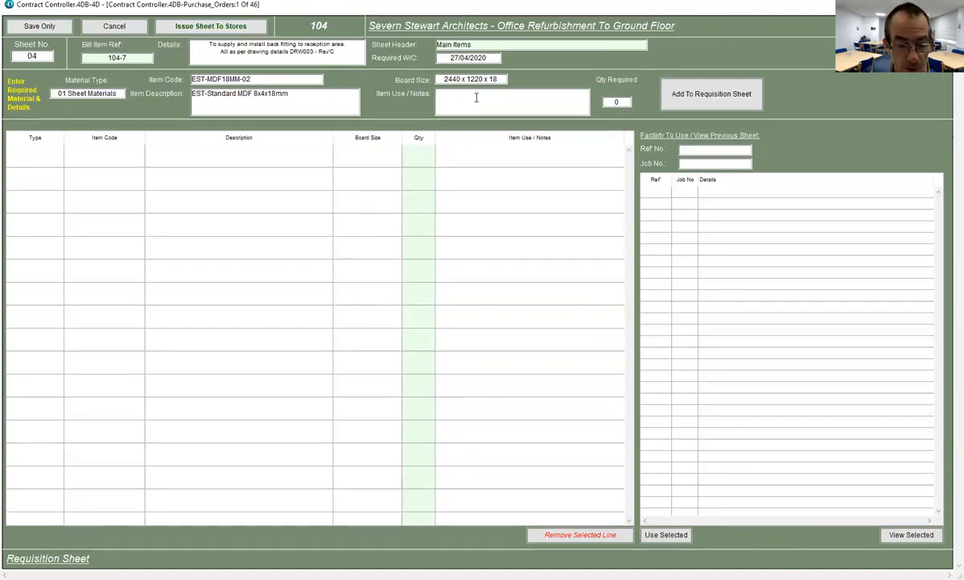
type("S")
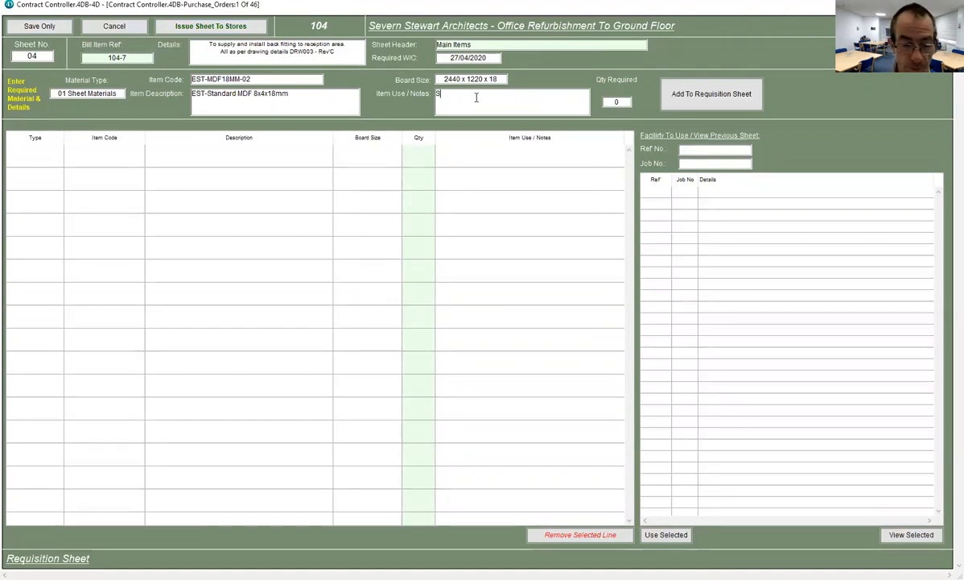
type("pecial Notes: Here")
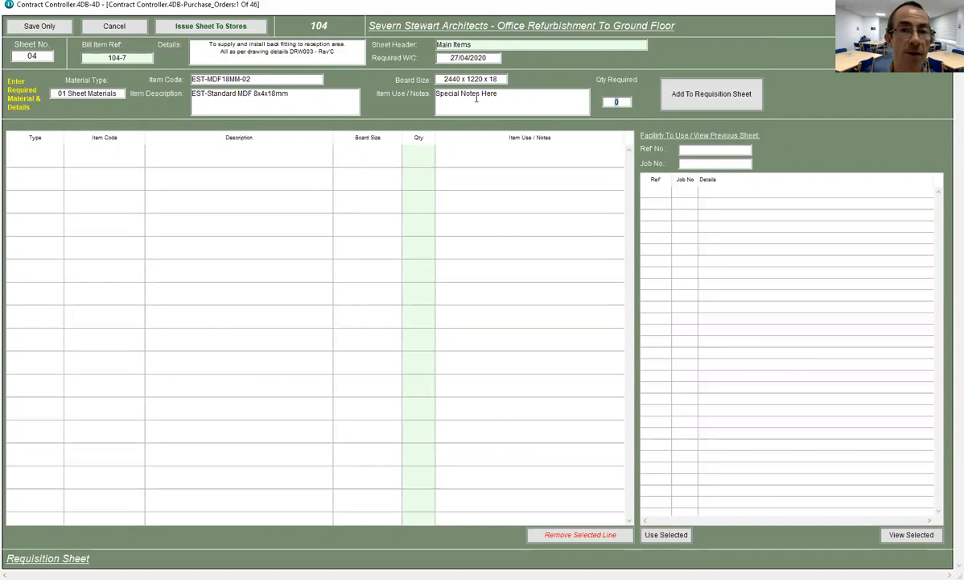
key("Tab")
type("2")
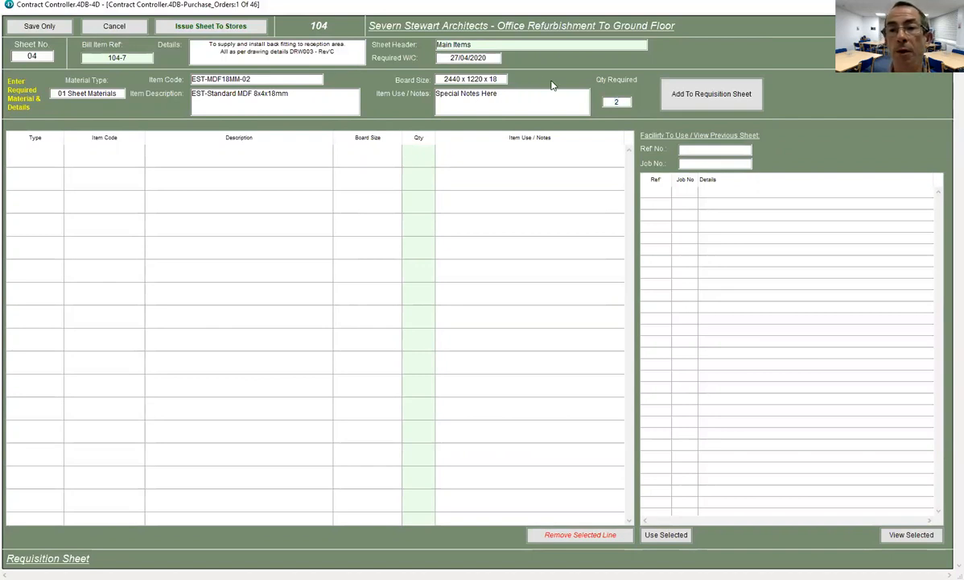
left_click(724, 97)
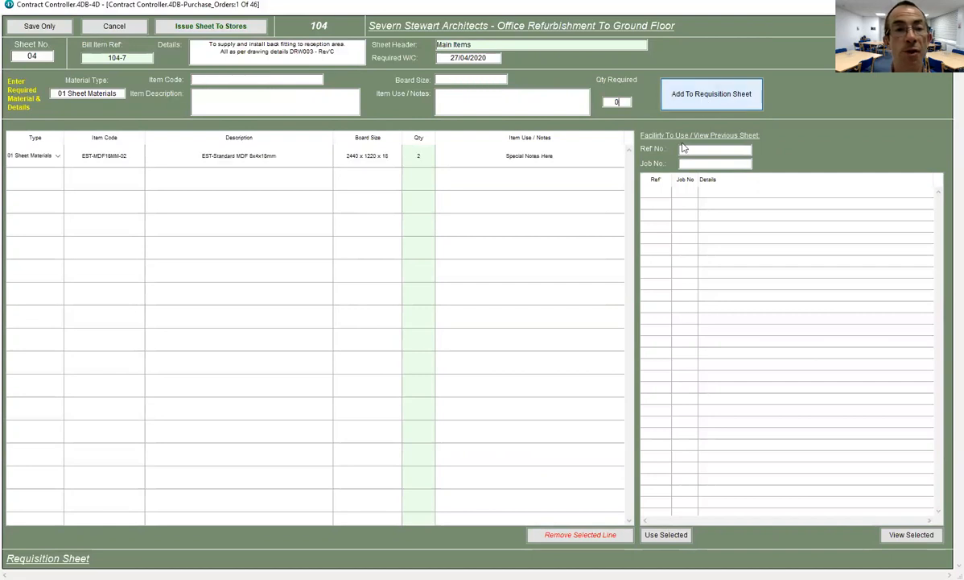
left_click(418, 157)
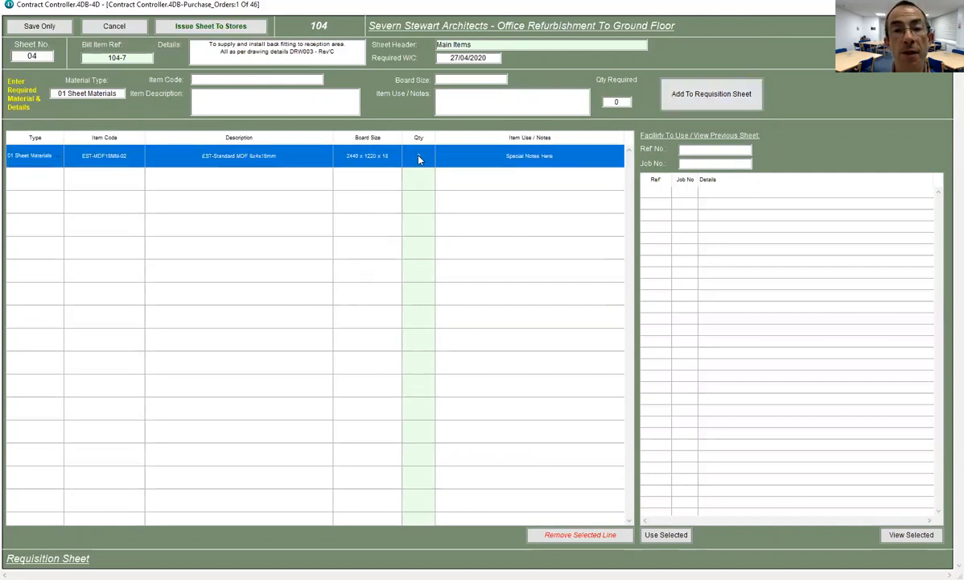
- Change the MDF line's quantity to 3
left_click(419, 160)
type("3")
key("Return")
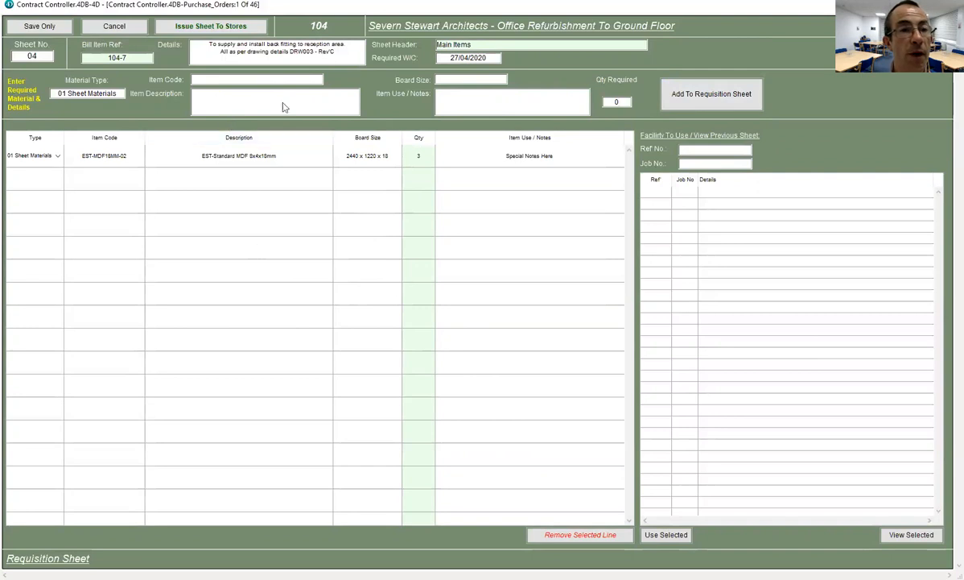
- Add 1 EST-PLY18MM-03 Birch Plywood sheet, then enter the description 'Special Lamiate For Contract'
left_click(227, 96)
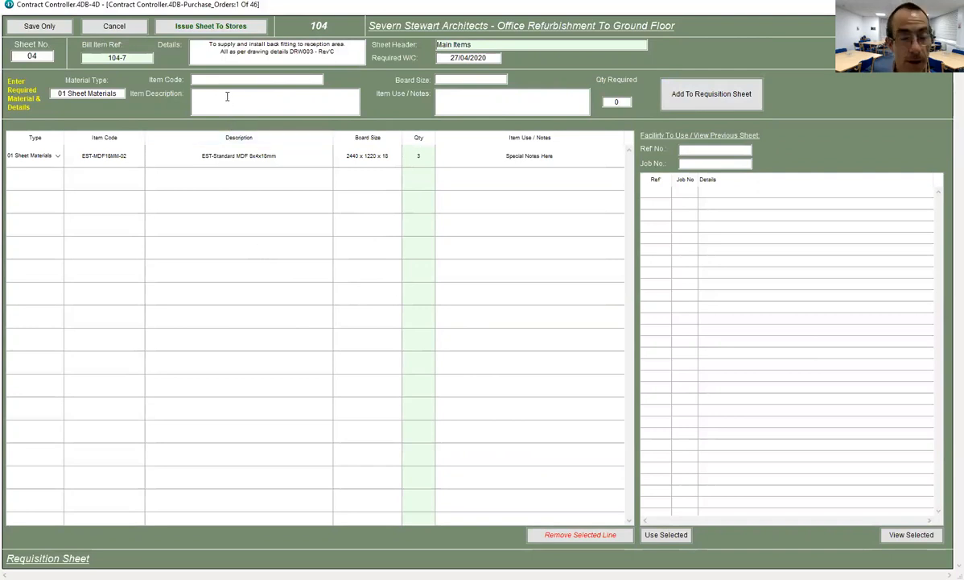
type("Ply")
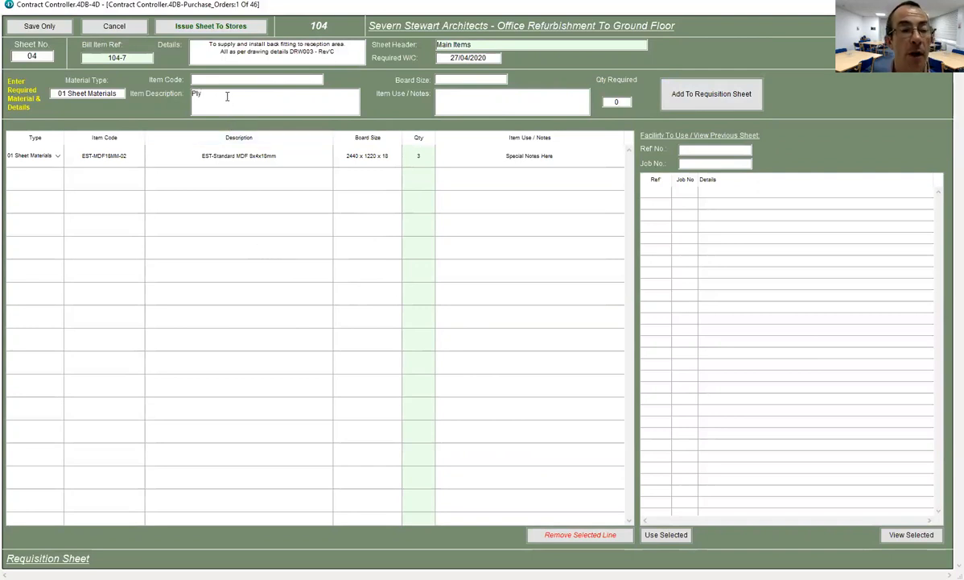
key("Return")
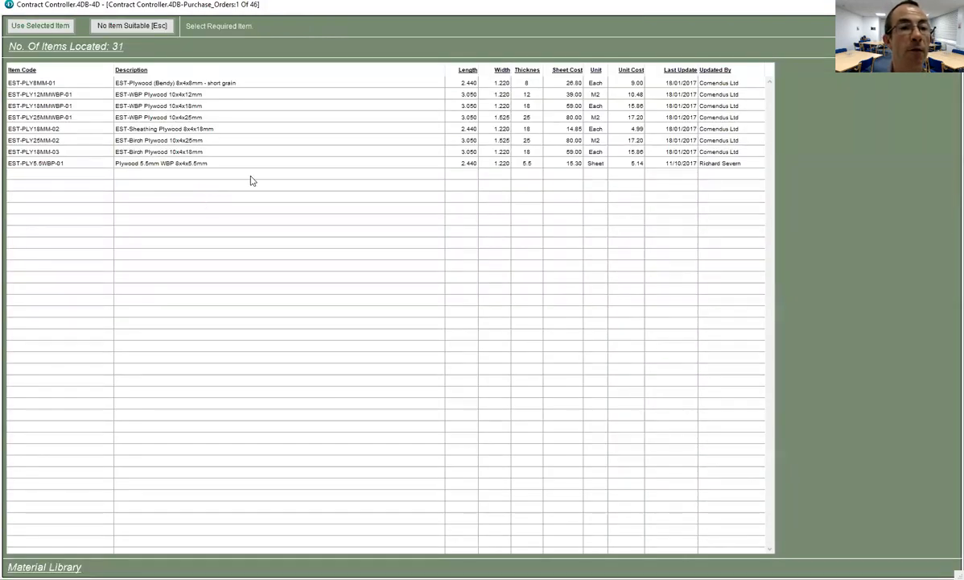
left_click(201, 150)
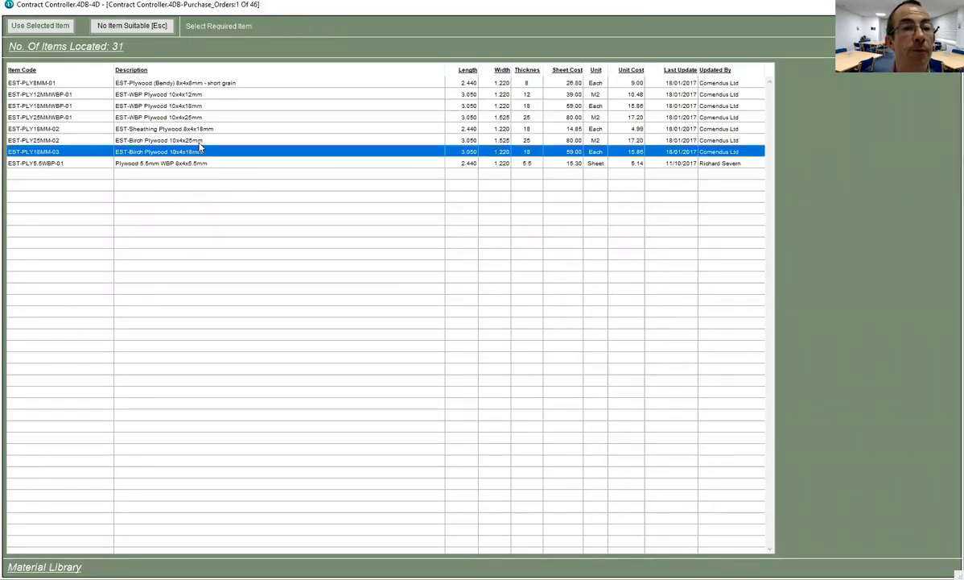
left_click(35, 26)
left_click(616, 103)
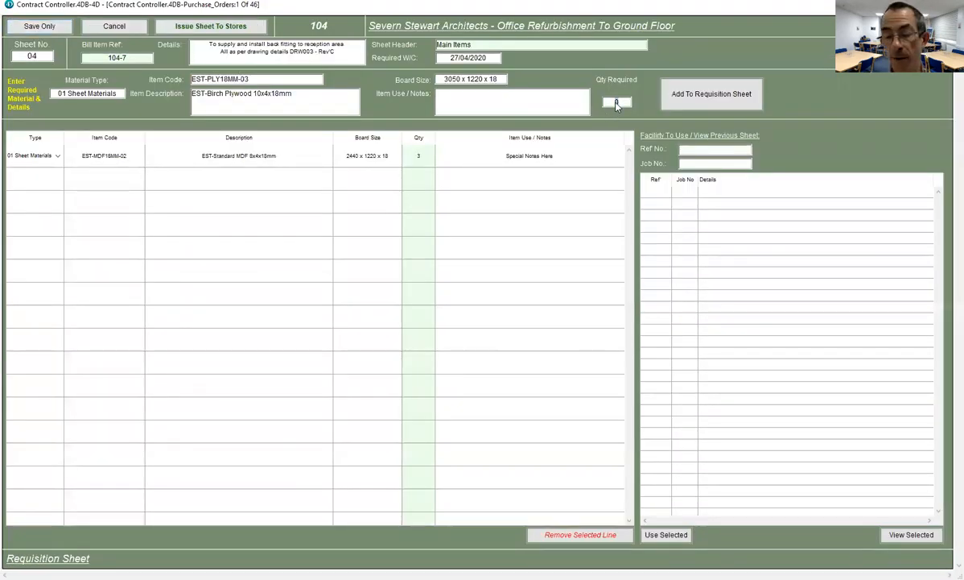
type("1")
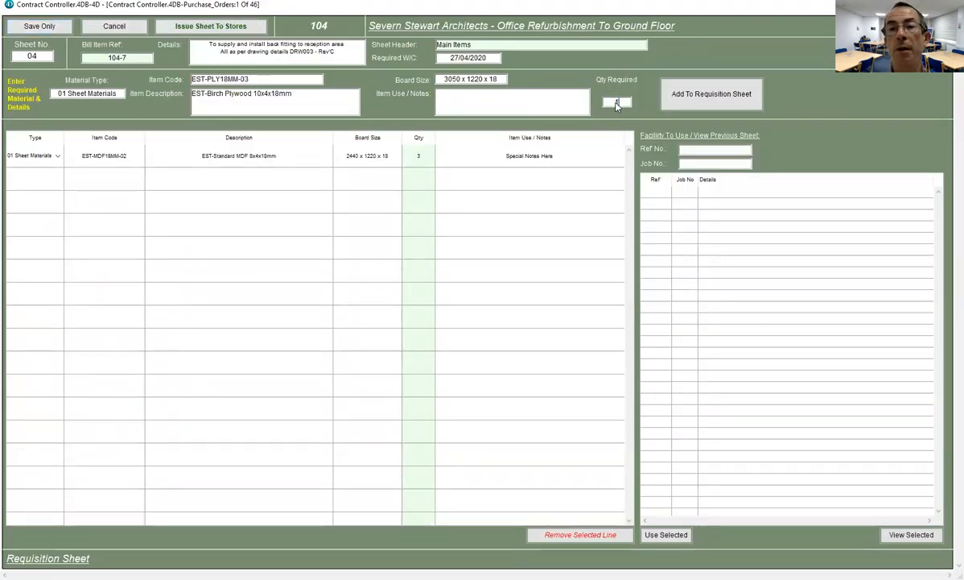
left_click(708, 94)
left_click(205, 105)
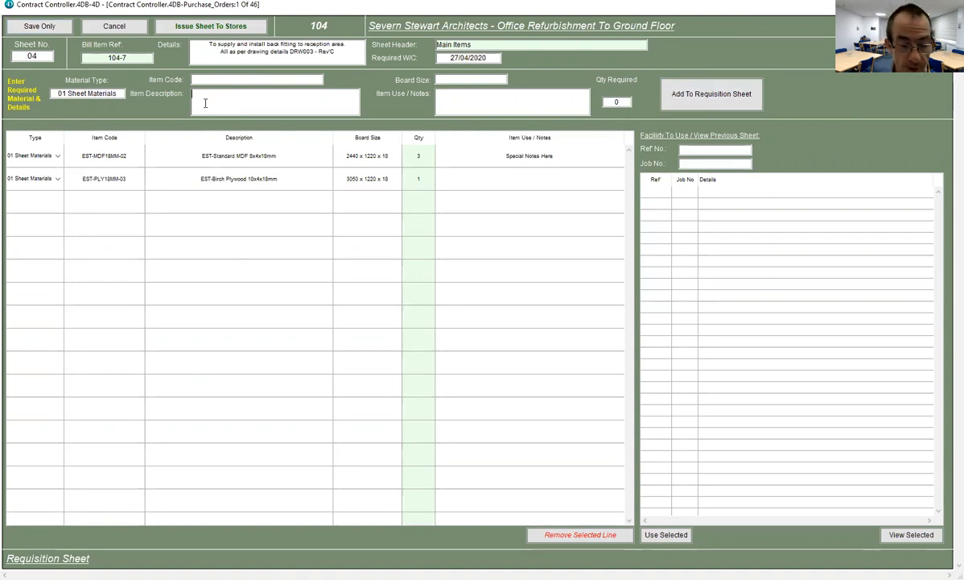
type("Spec")
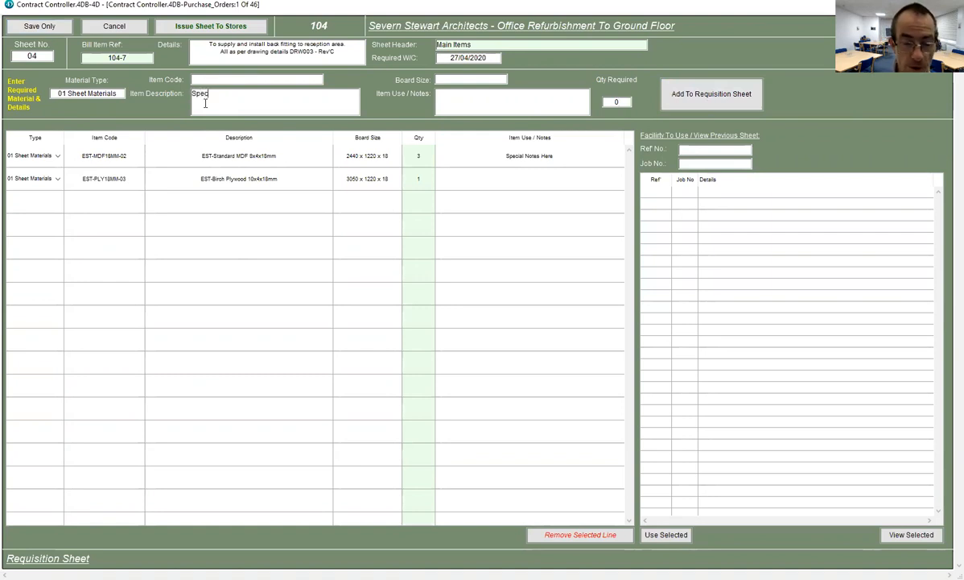
type("ial Lami")
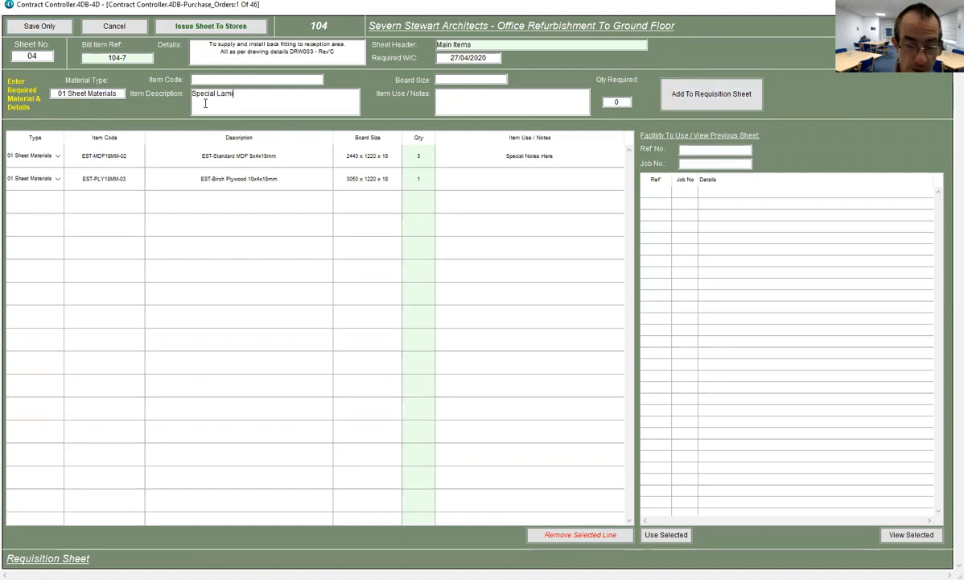
type("ate ")
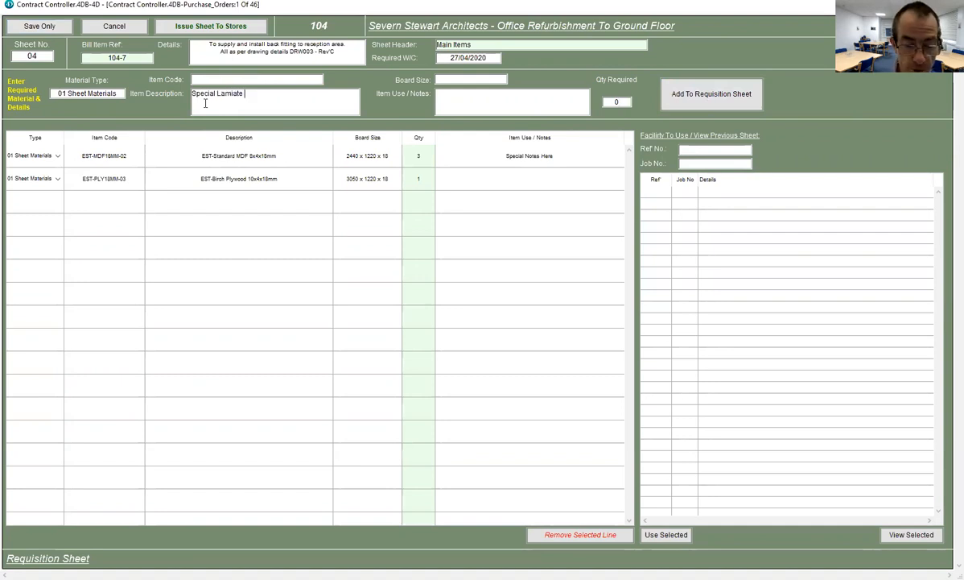
type("For Contract.")
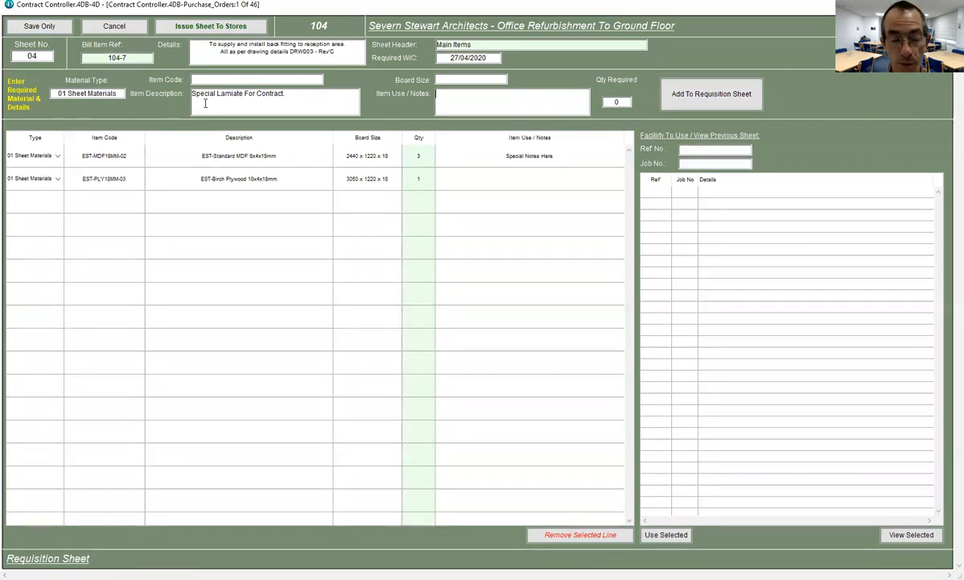
- Add the 'Special Lamiate For Contract' line, quantity 5, with the note 'As per drawing'
type("per drawing")
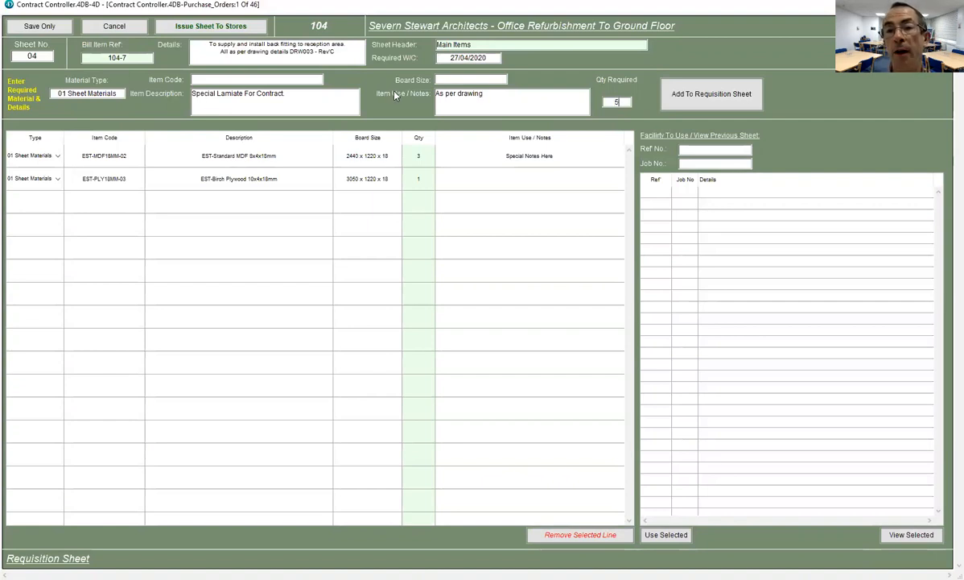
left_click(714, 94)
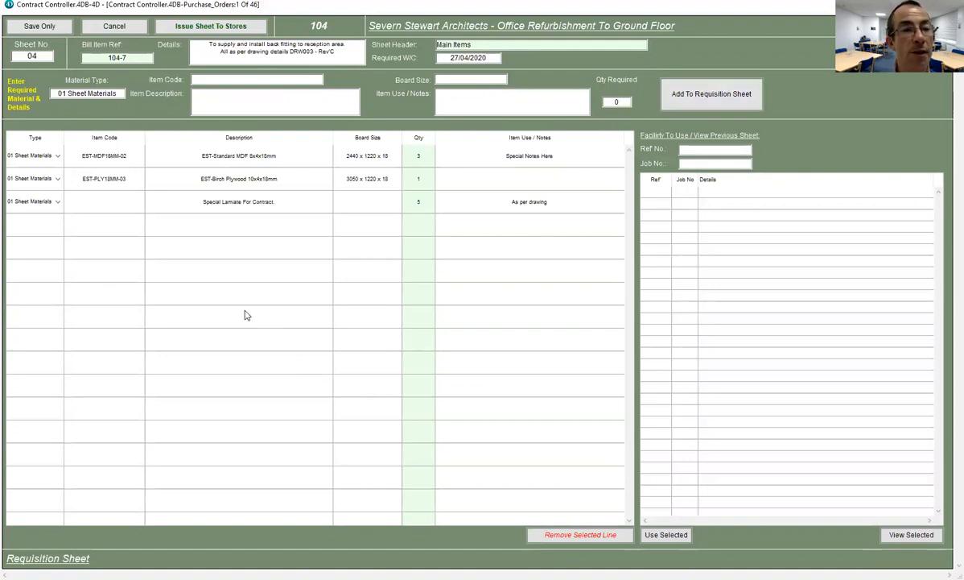
- Add one DCHAF001 overhead door closer as an 03 Ironmongery line
left_click(67, 91)
left_click(66, 93)
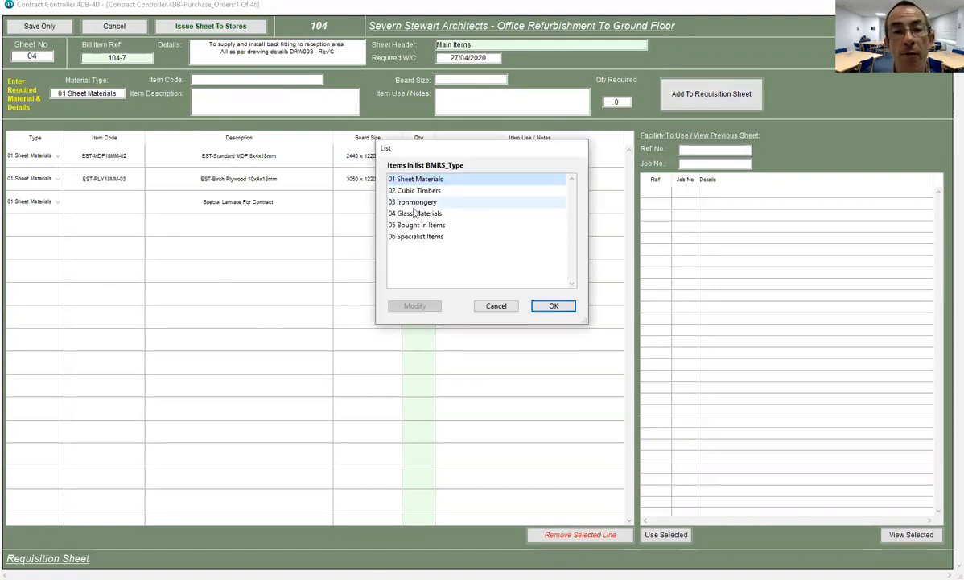
double_click(412, 202)
left_click(211, 96)
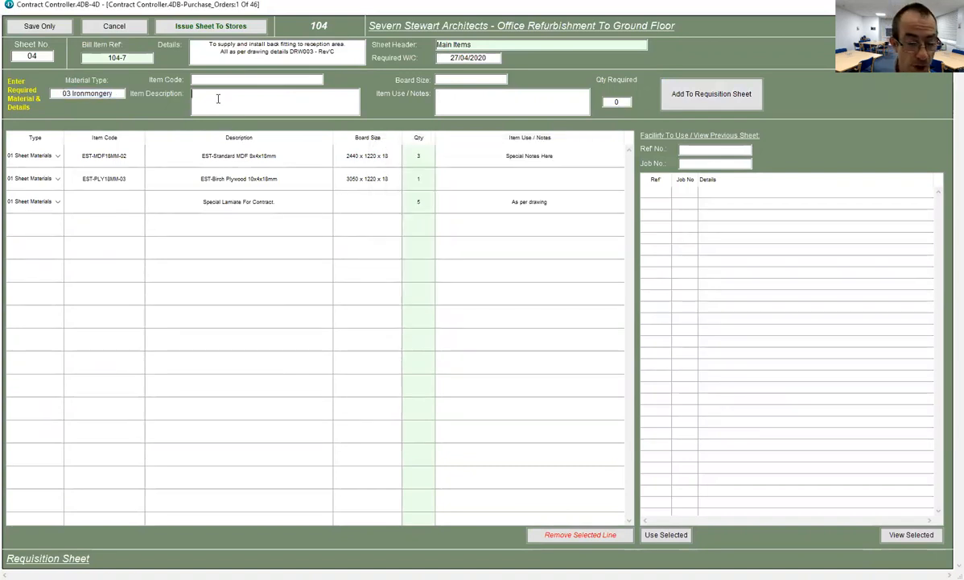
type("Door")
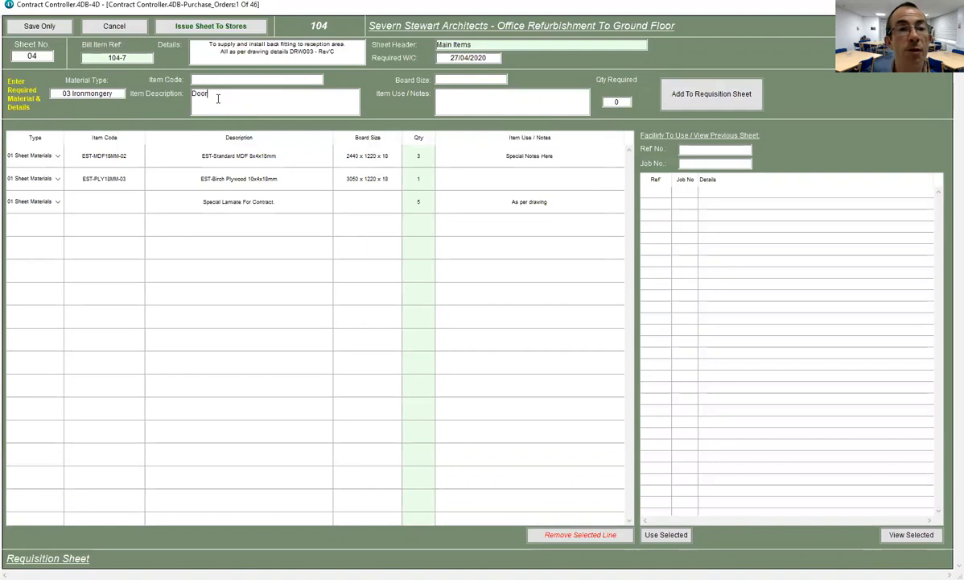
key("Return")
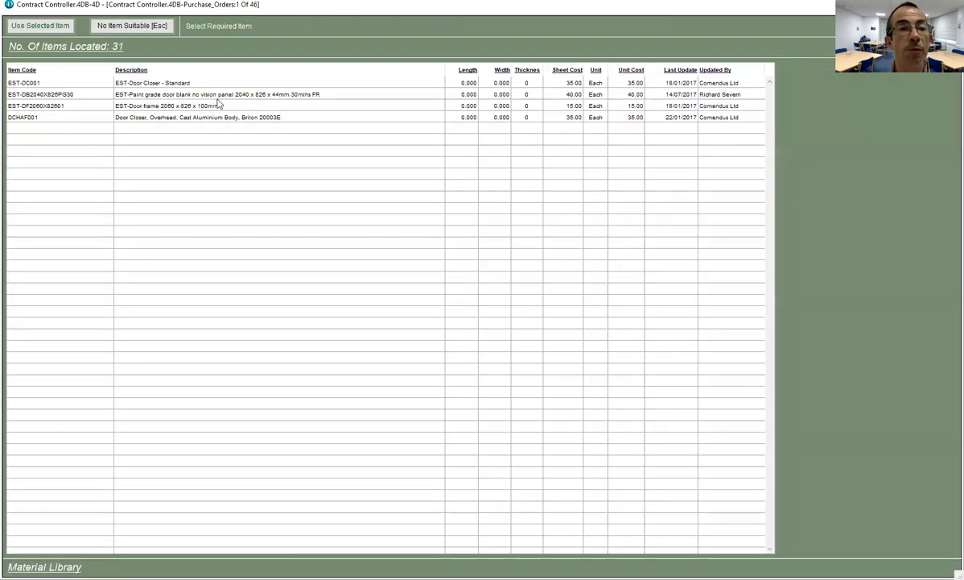
left_click(171, 119)
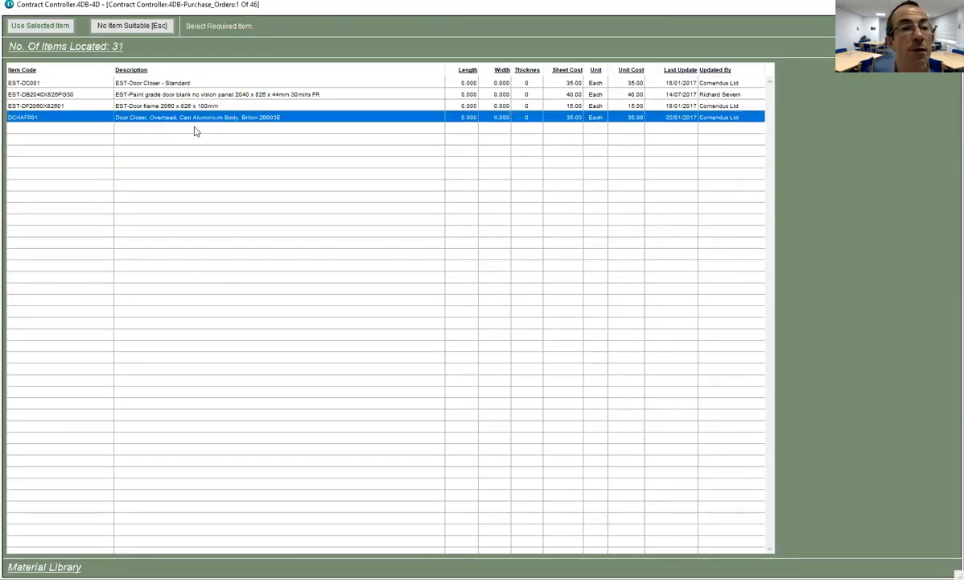
left_click(49, 26)
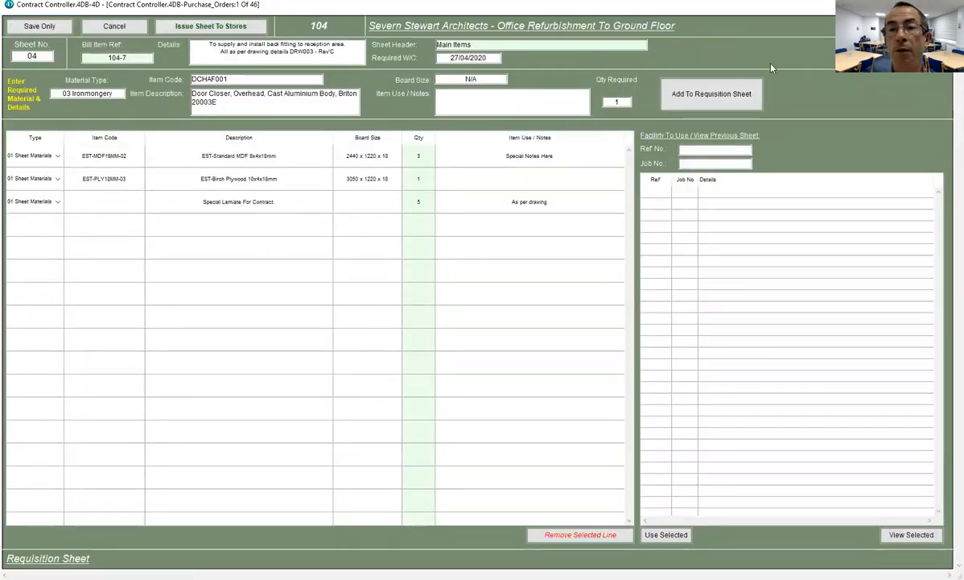
left_click(708, 95)
- Search the library for 'Drawer' and pick the DR500-HAFBBG01 ball bearing drawer runners
left_click(232, 102)
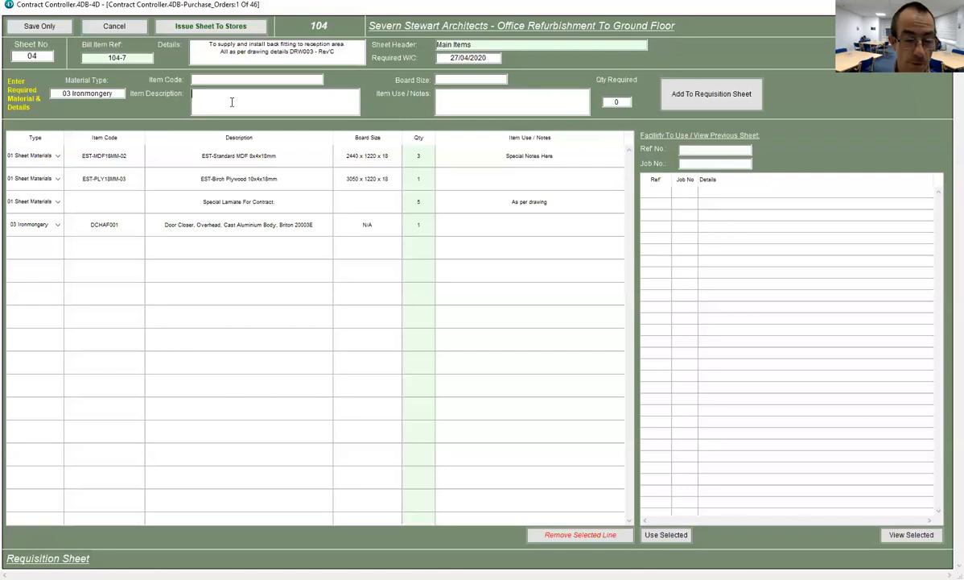
type("Drwaer")
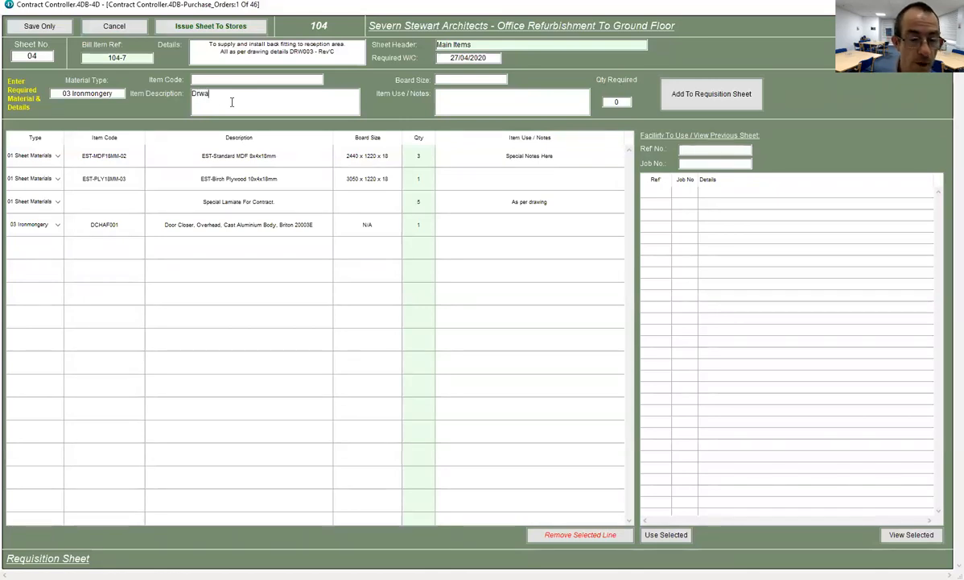
key("BackSpace")
key("BackSpace")
type("awer")
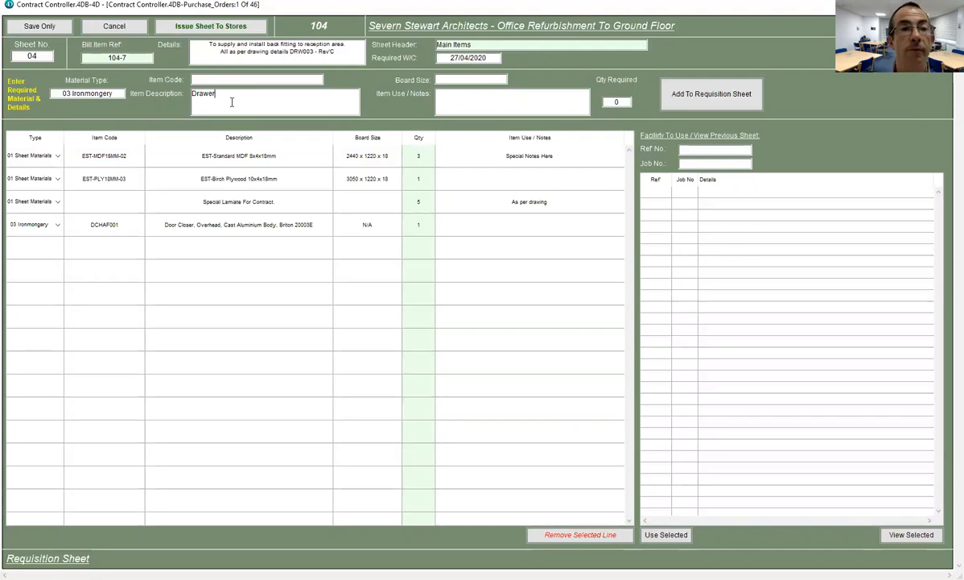
key("Return")
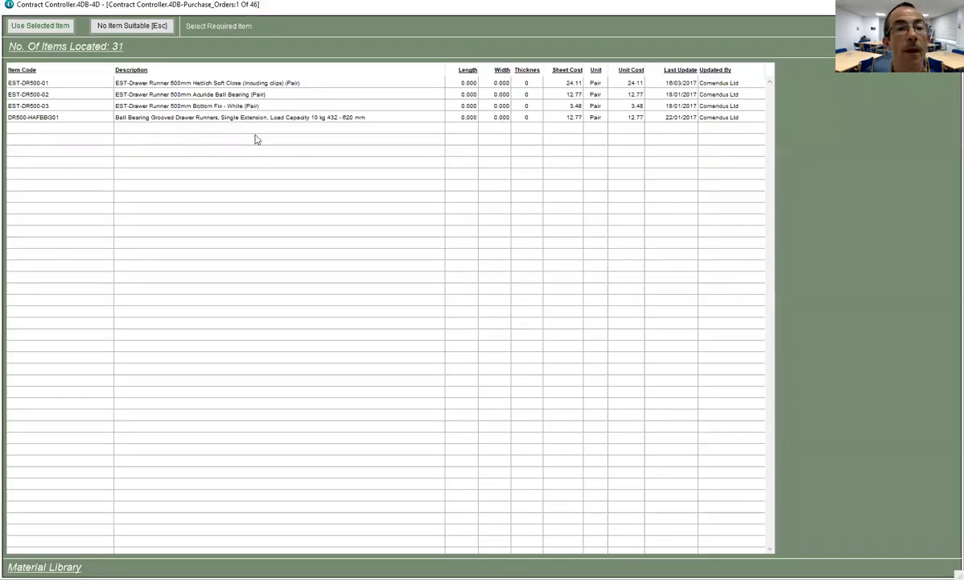
left_click(196, 119)
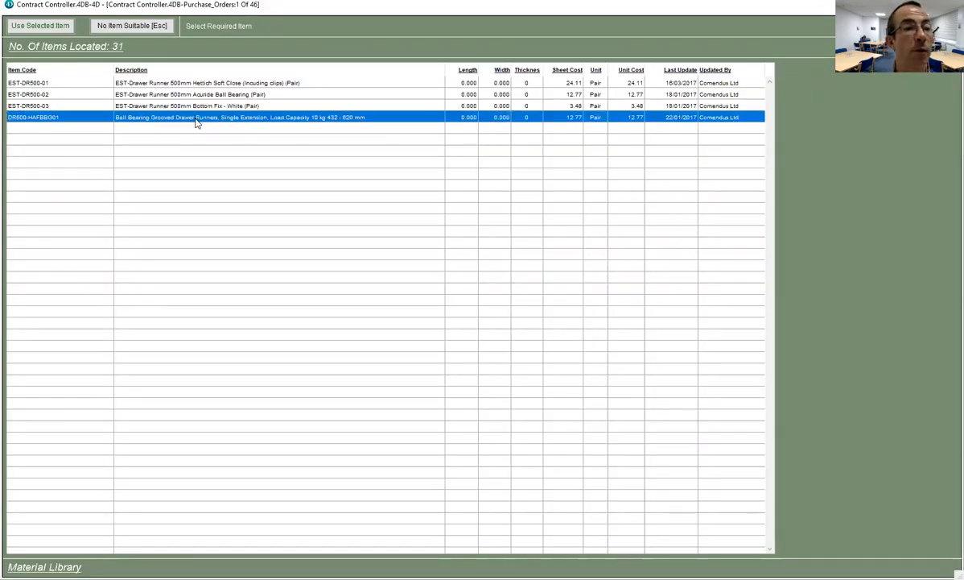
left_click(40, 26)
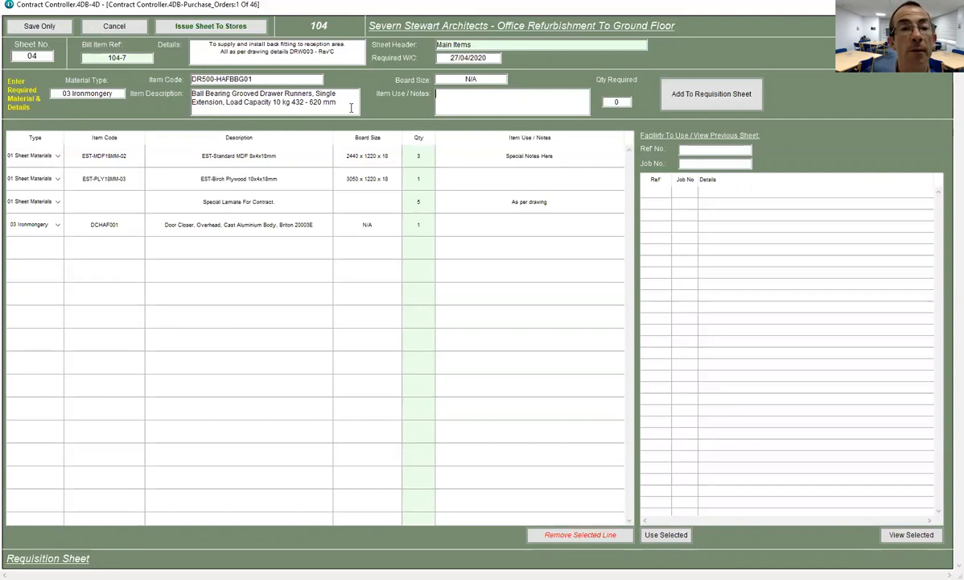
- Re-select DR500-HAFBBG01 by code DR500- and add 5 runners to the sheet
left_click_drag(316, 96, 150, 87)
key("Delete")
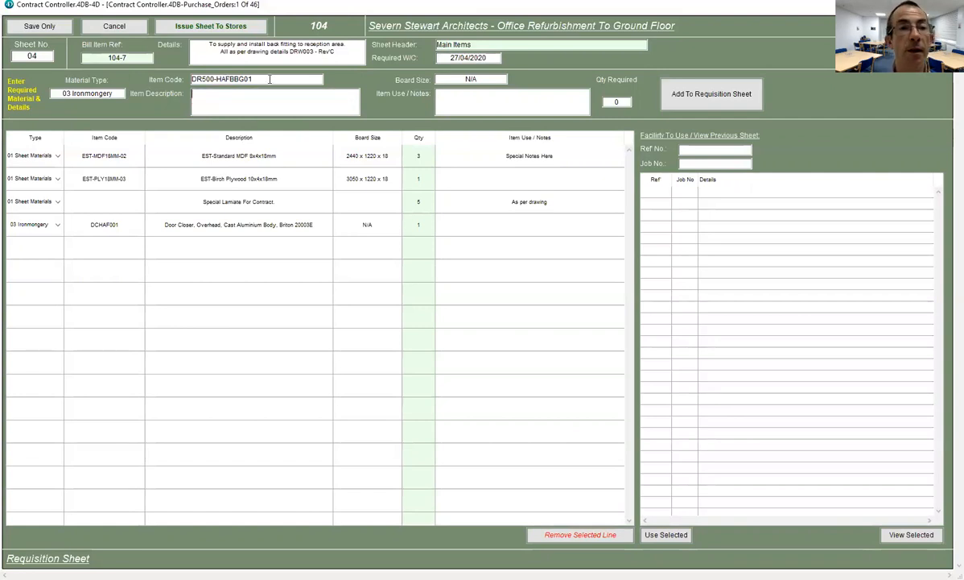
left_click(268, 79)
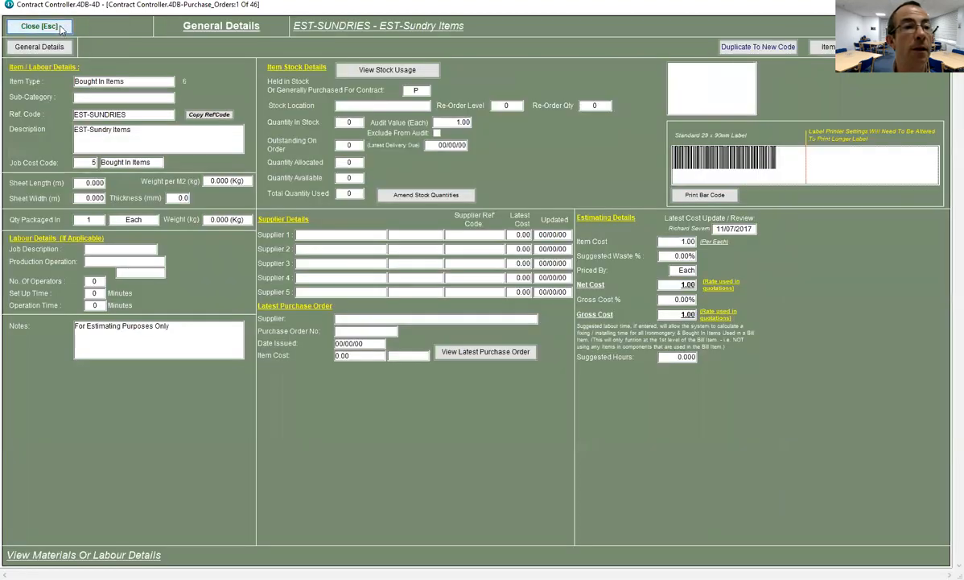
left_click(46, 26)
left_click(159, 30)
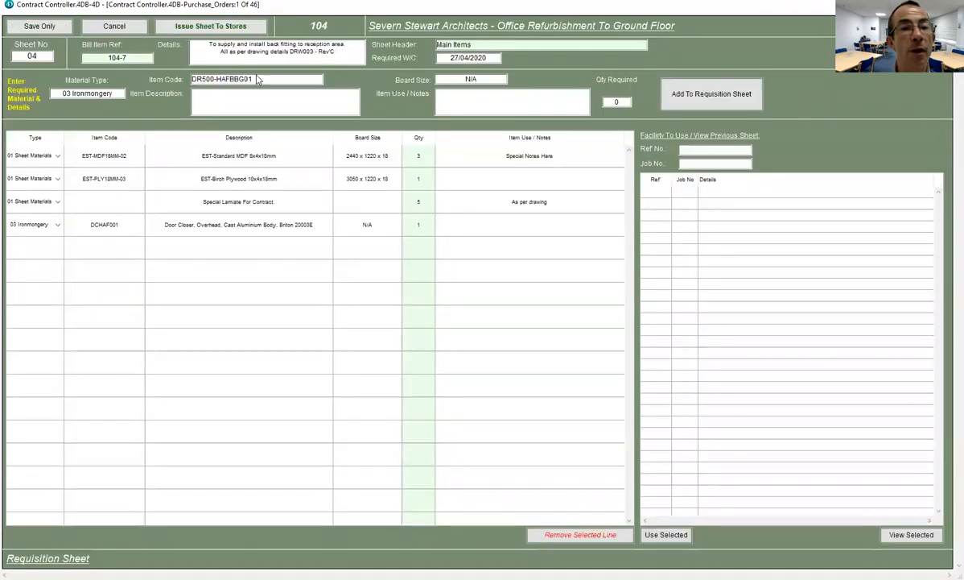
key("BackSpace")
key("BackSpace")
key("BackSpace")
key("BackSpace")
key("BackSpace")
key("BackSpace")
key("BackSpace")
key("BackSpace")
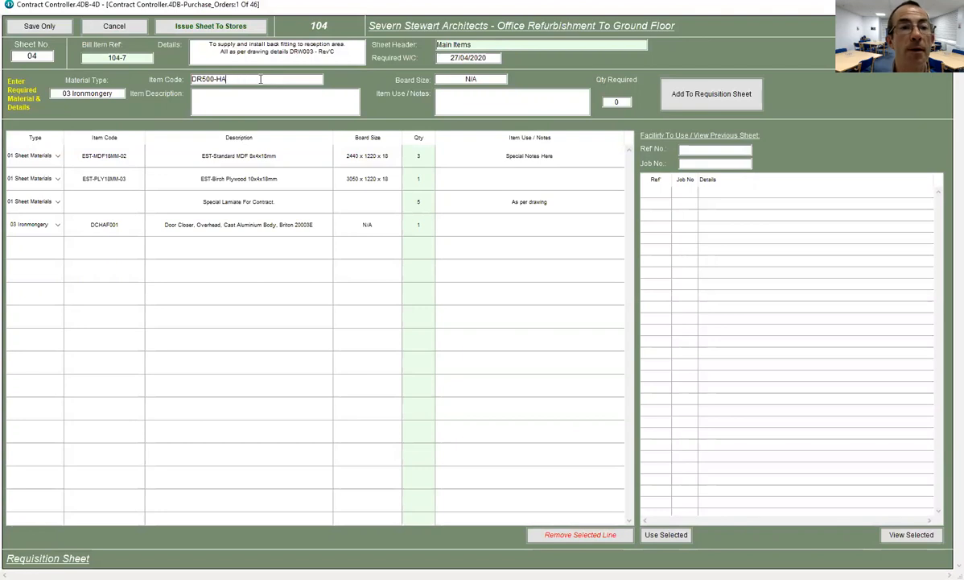
key("Return")
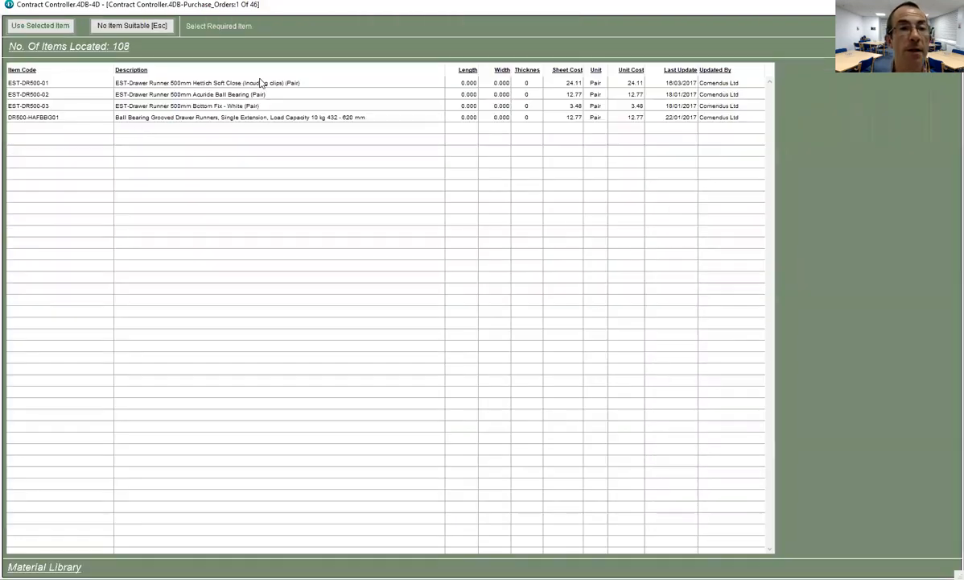
left_click(188, 117)
left_click(56, 27)
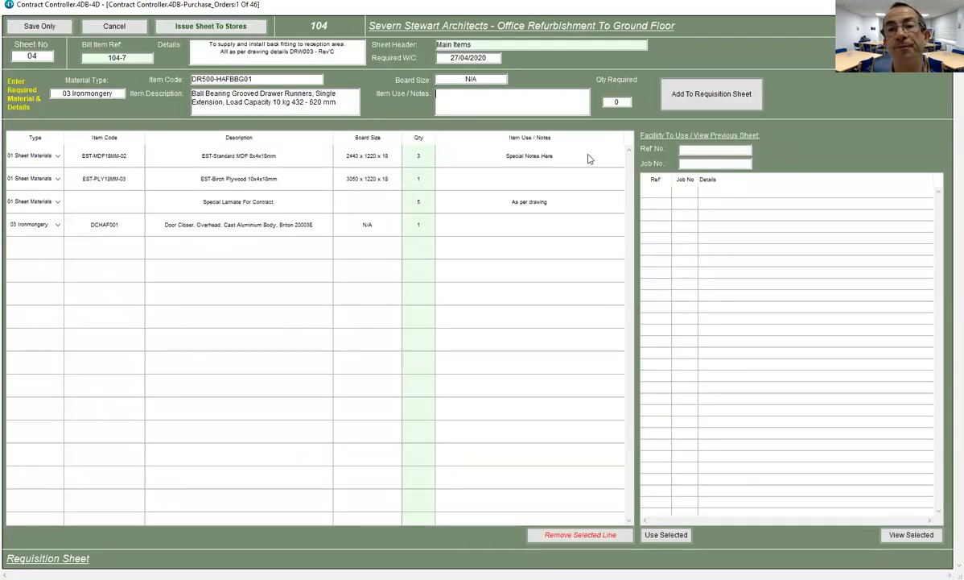
key("Tab")
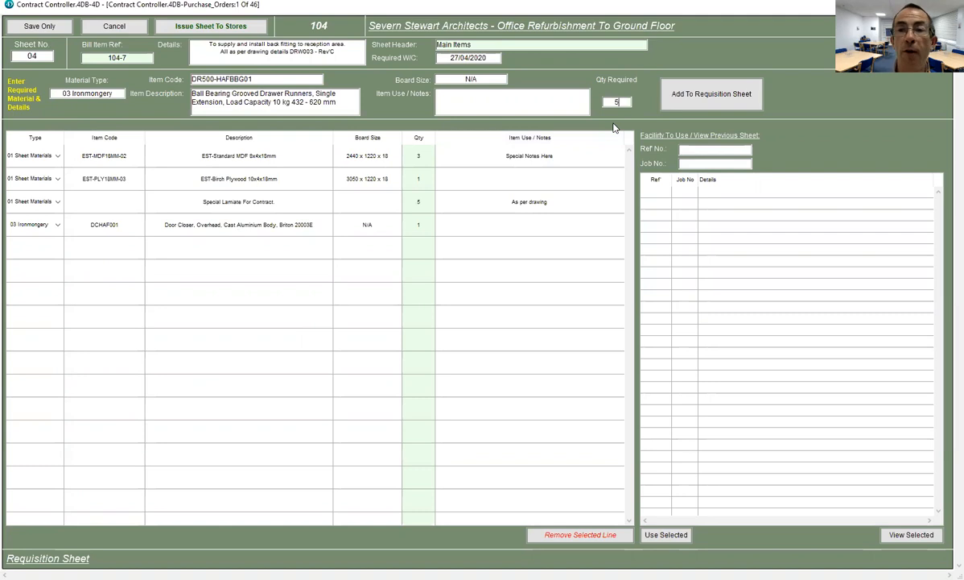
left_click(689, 95)
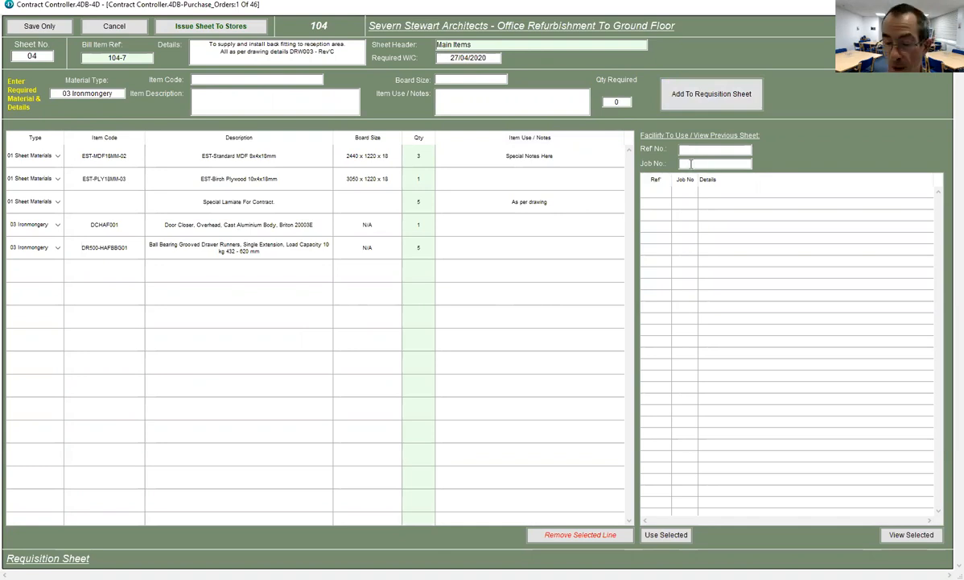
- List job 104's previous sheets and view Example Requisition 01
type("104")
key("Return")
left_click(729, 207)
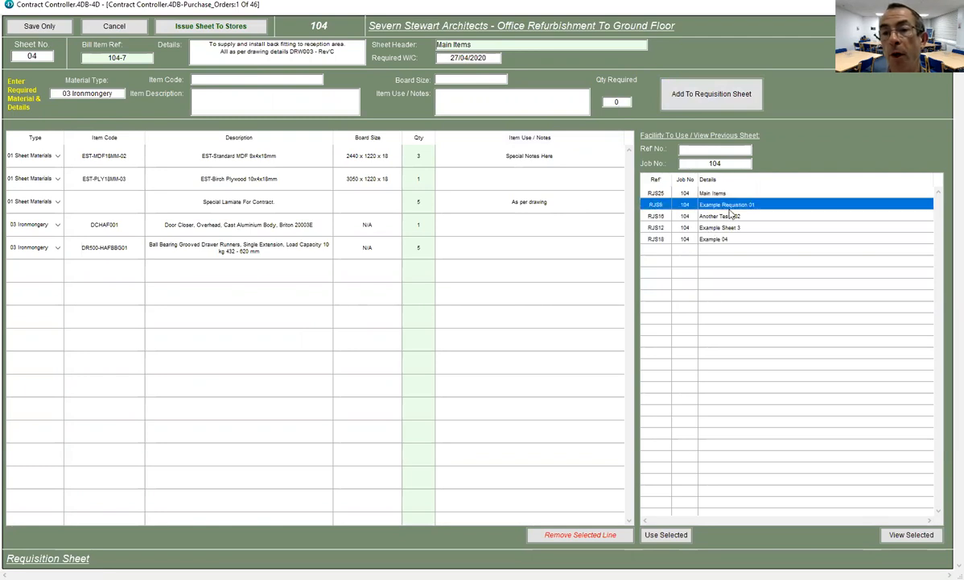
left_click(728, 225)
left_click(727, 207)
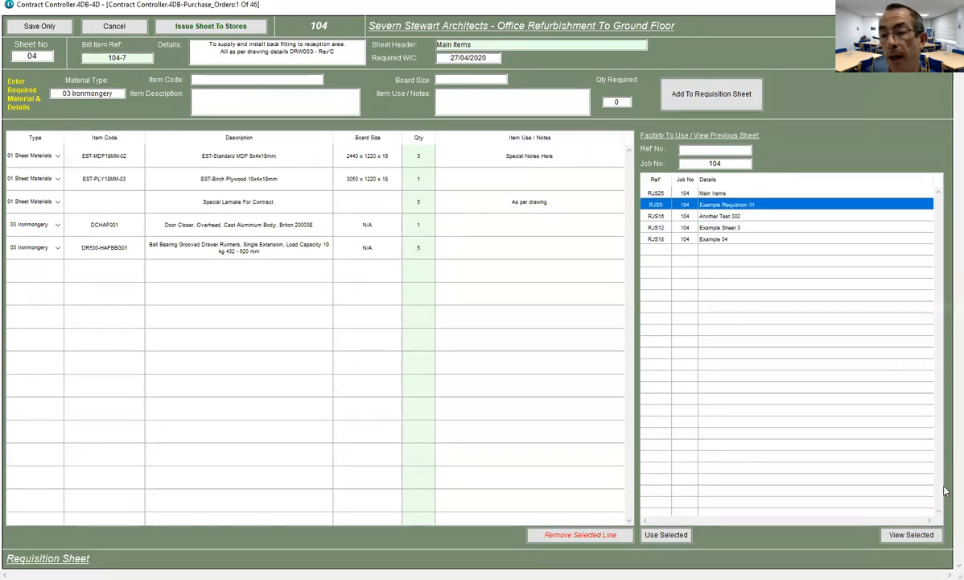
left_click(909, 538)
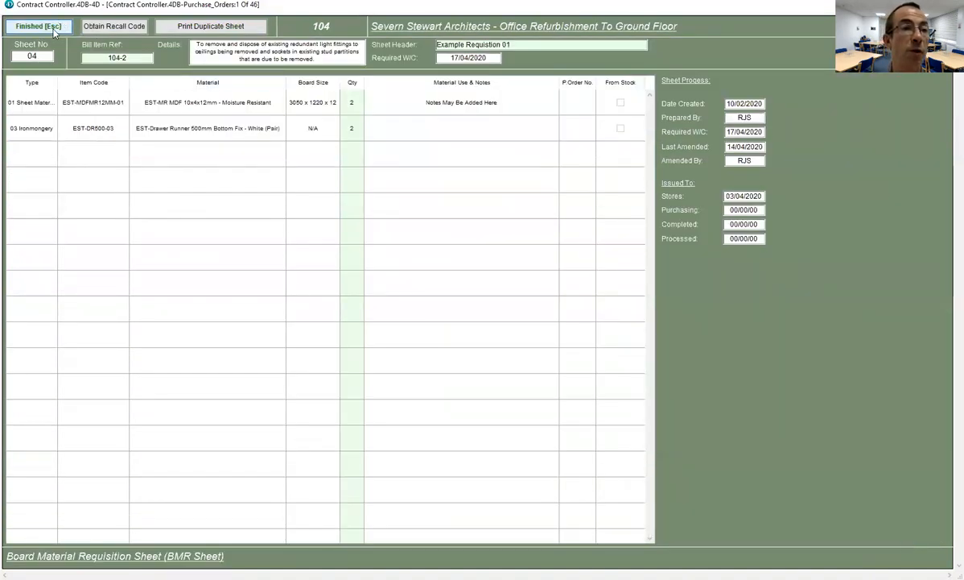
left_click(54, 30)
- Clear the previous-sheet choice and save requisition sheet 04 (Main Items)
type("104")
key("Return")
left_click(656, 204)
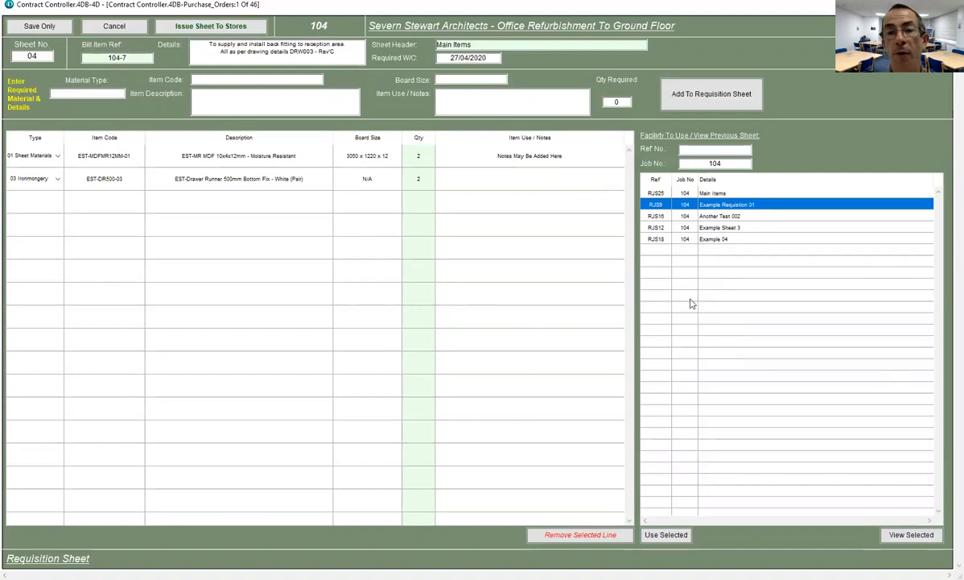
left_click(726, 317)
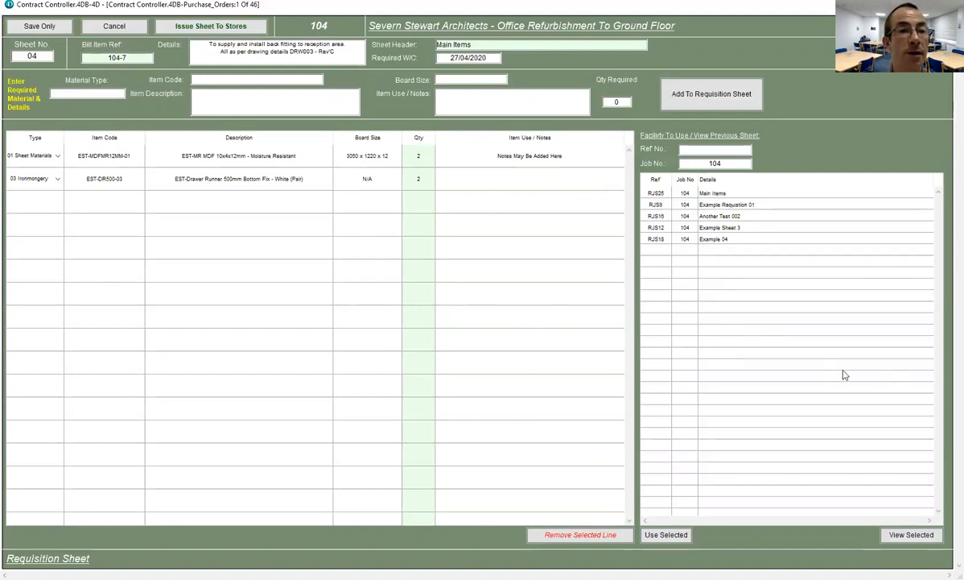
left_click(44, 27)
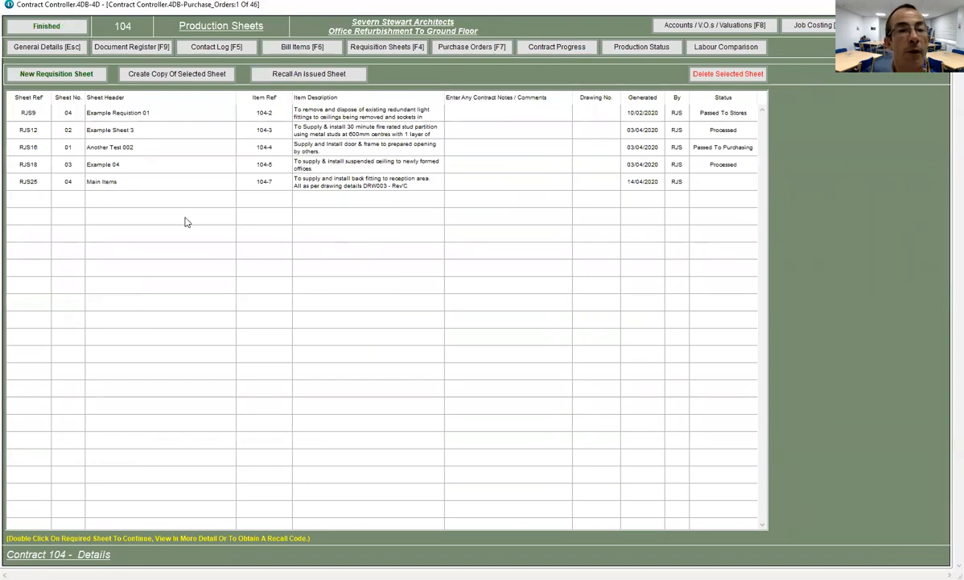
- Open the RJS25 Main Items sheet, save it, and reopen it showing its five material lines
double_click(311, 180)
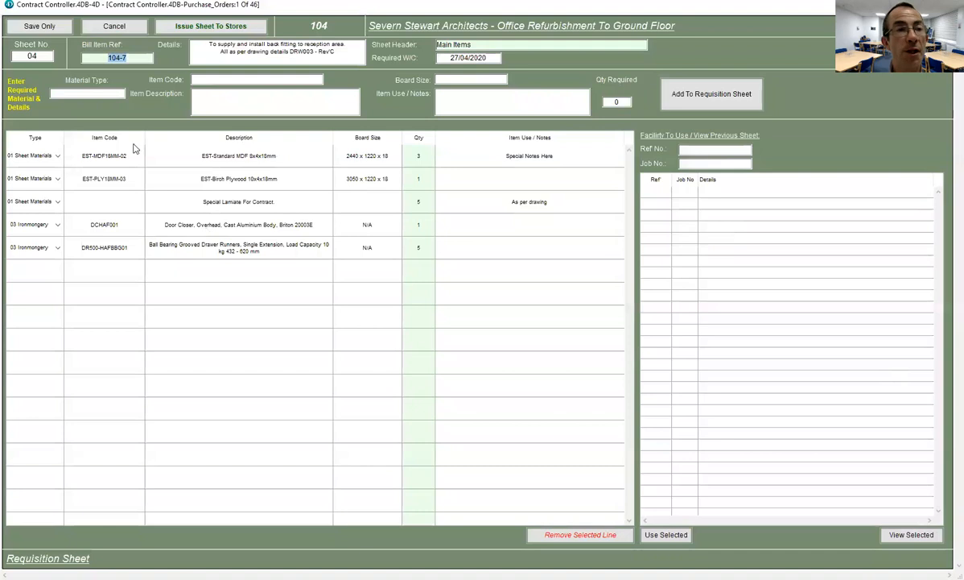
left_click(34, 28)
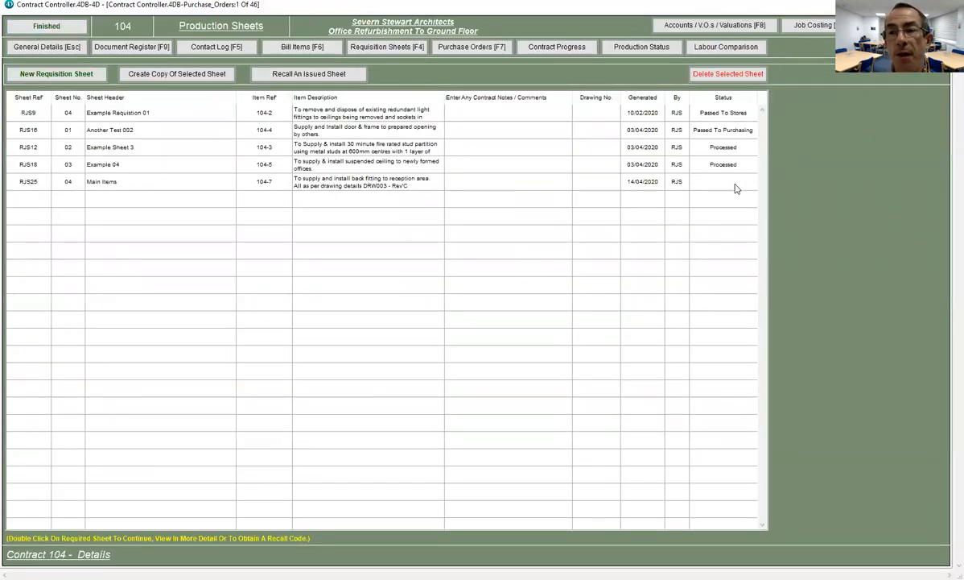
double_click(307, 185)
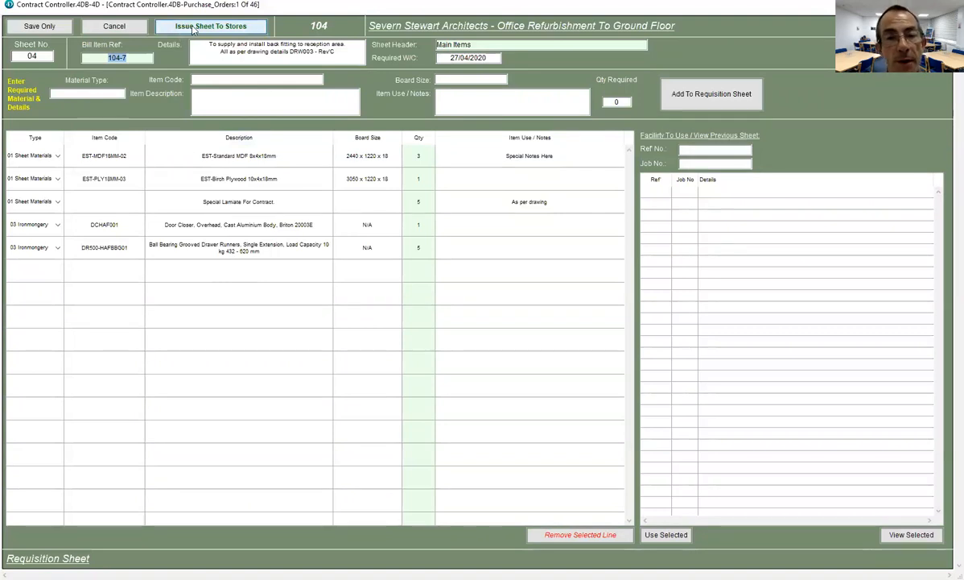
- Issue requisition sheet 04 to stores, print it with preview, and reopen the issued sheet
left_click(193, 28)
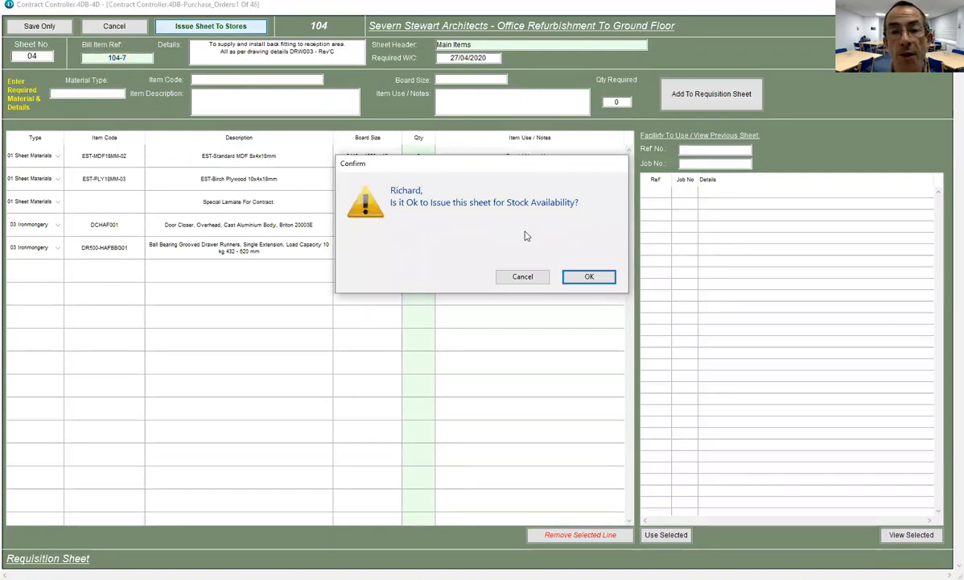
left_click(587, 276)
left_click(63, 227)
left_click(150, 255)
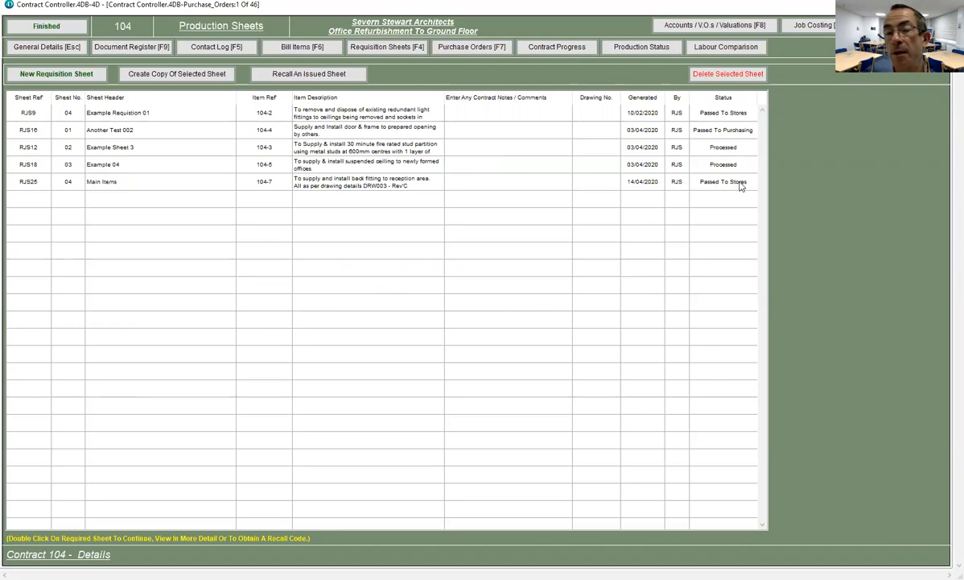
double_click(289, 176)
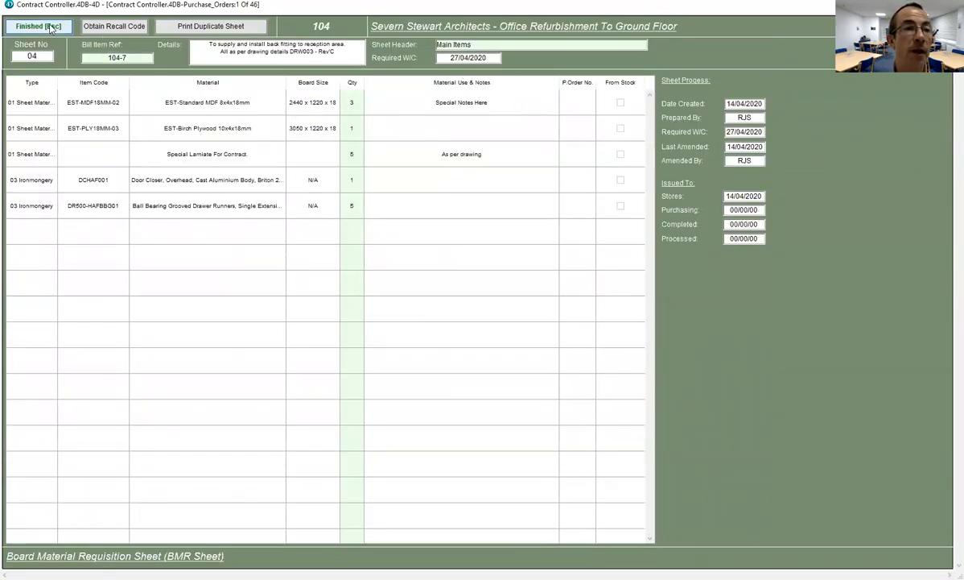
- Close and reopen sheet 04, now showing Passed To Stores on 14/04/2020
left_click(66, 27)
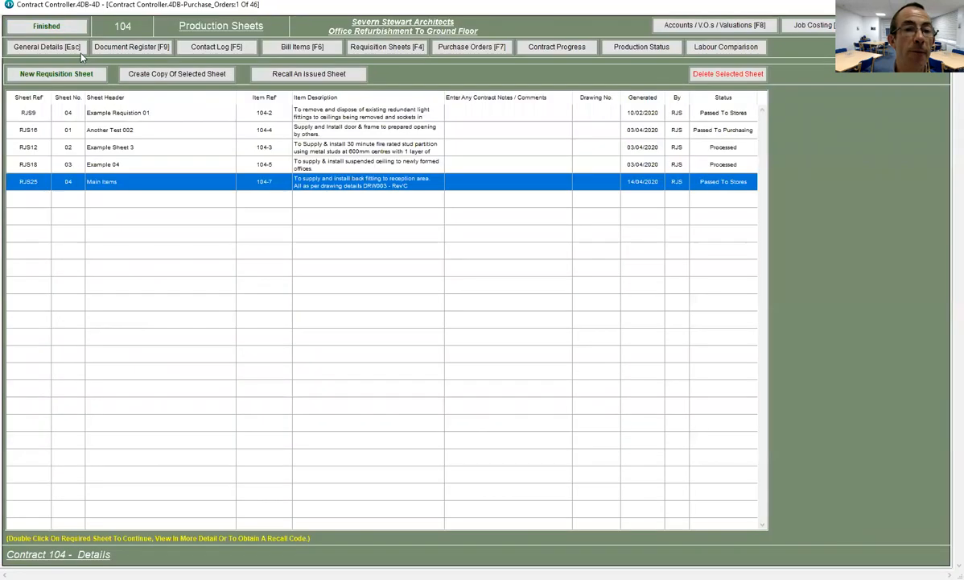
double_click(256, 184)
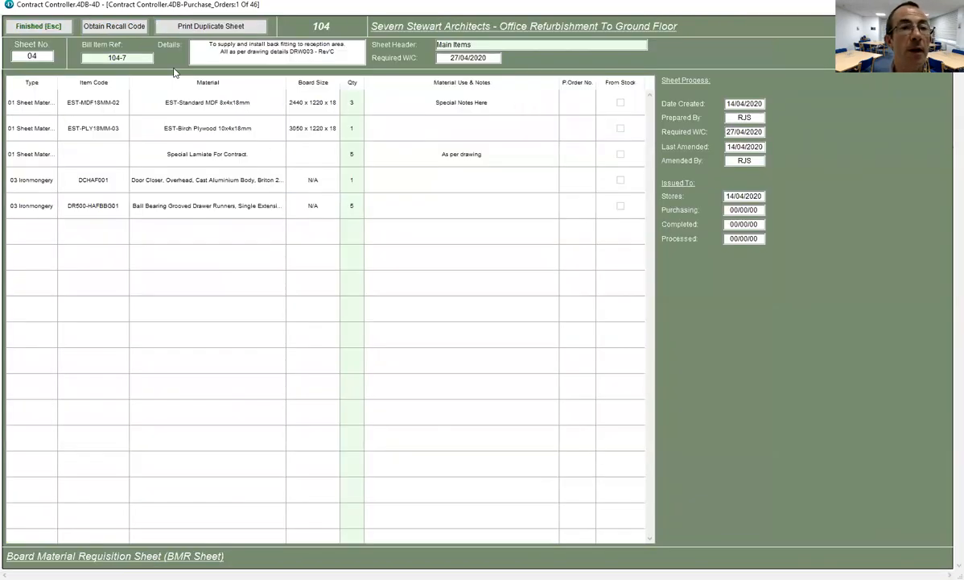
- Get the Main Items sheet's recall code using the access code, then return to Production Sheets
left_click(135, 28)
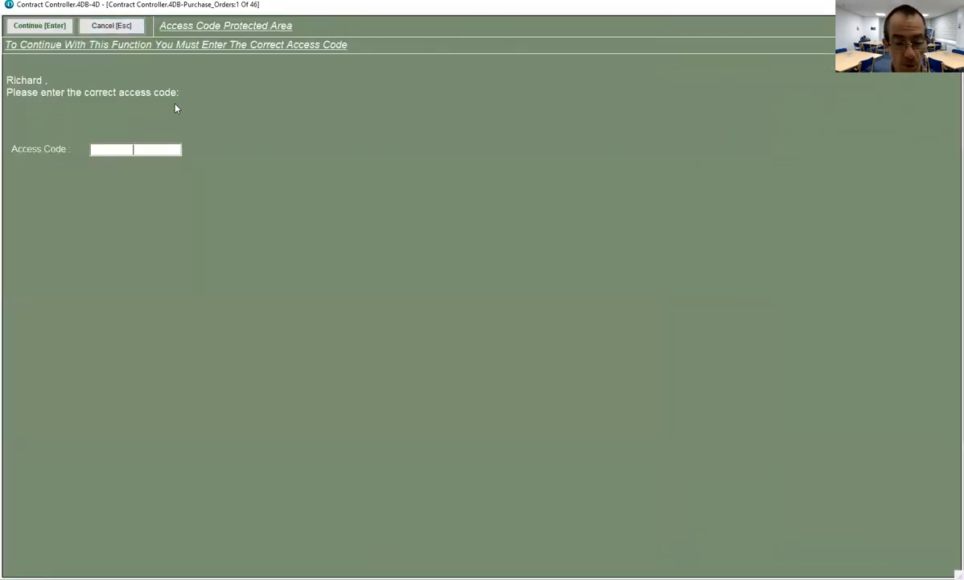
type("**")
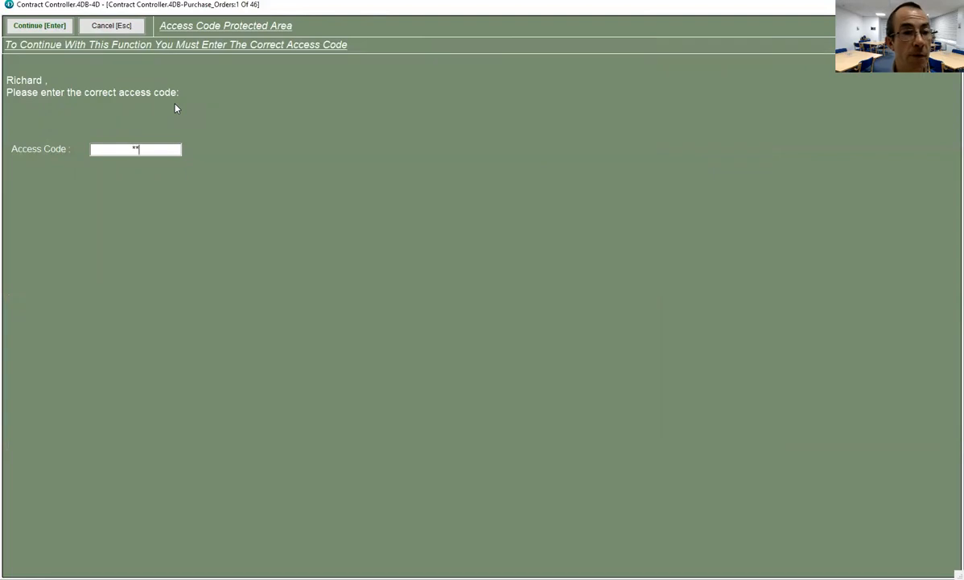
type("**")
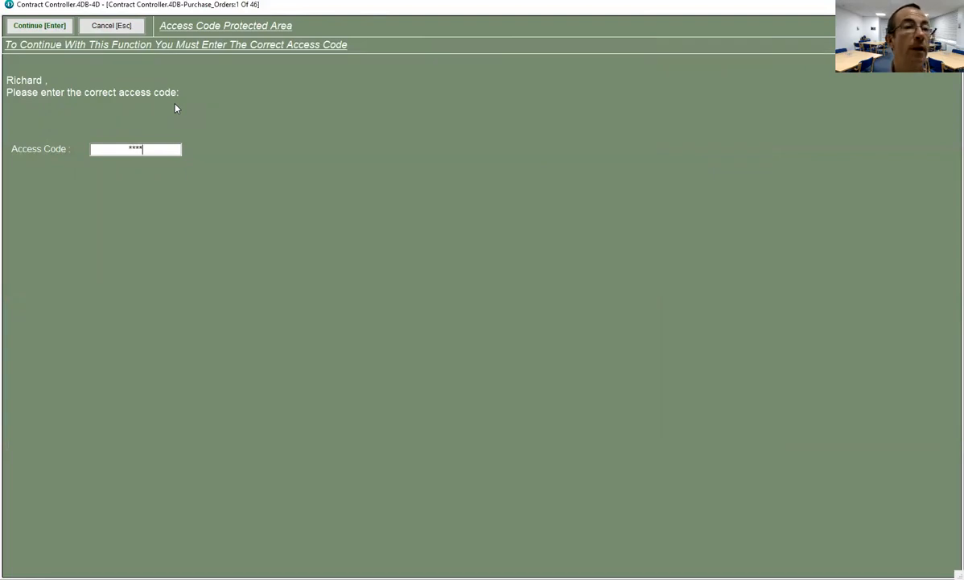
left_click(21, 28)
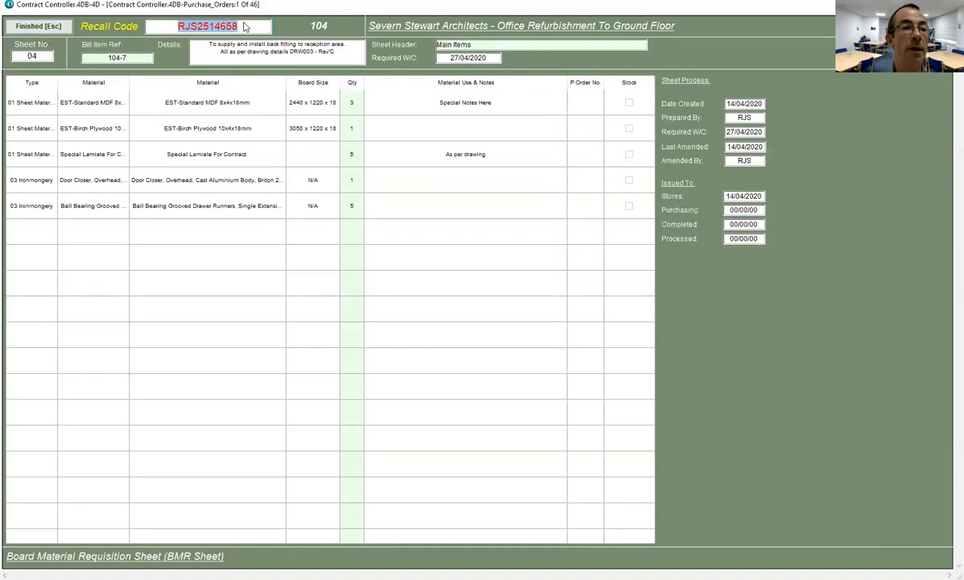
left_click(60, 25)
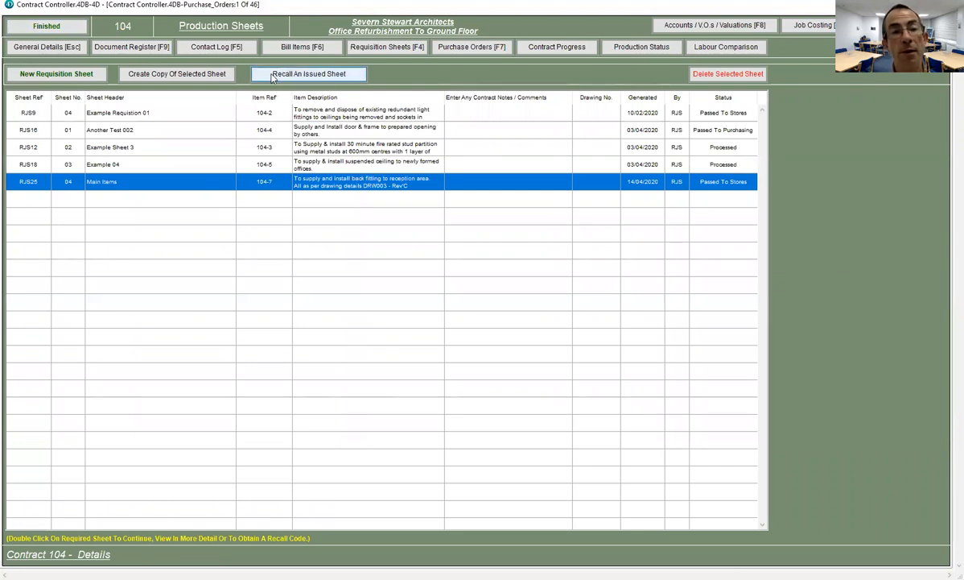
- Recall issued sheet 04 by pasting its recall code and entering the access code
left_click(342, 79)
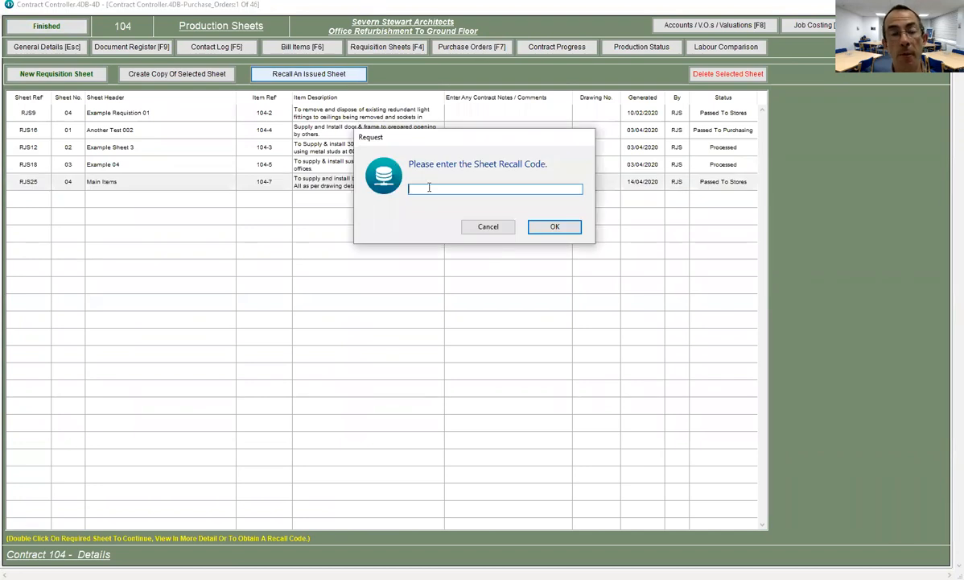
type("RJS25-4658")
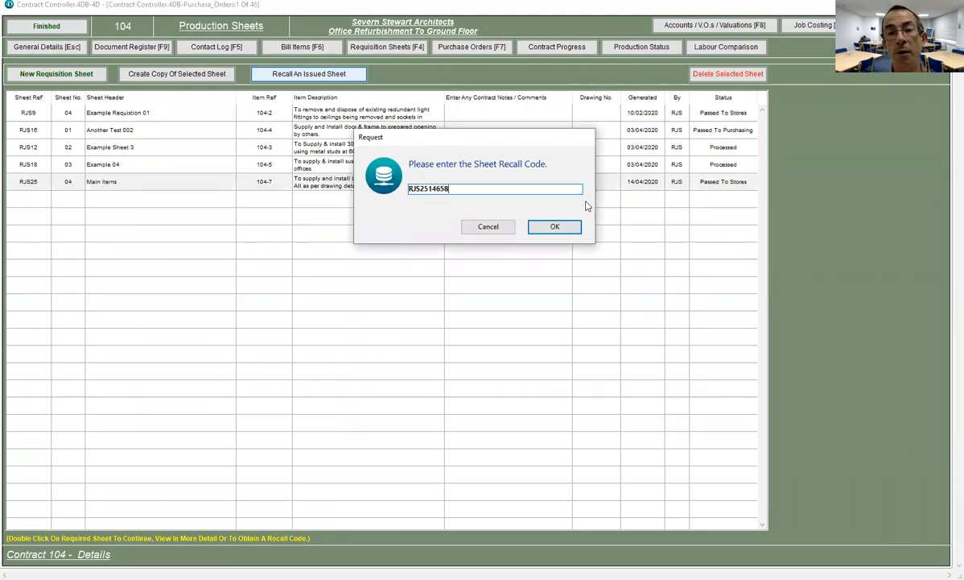
key("Return")
type("**")
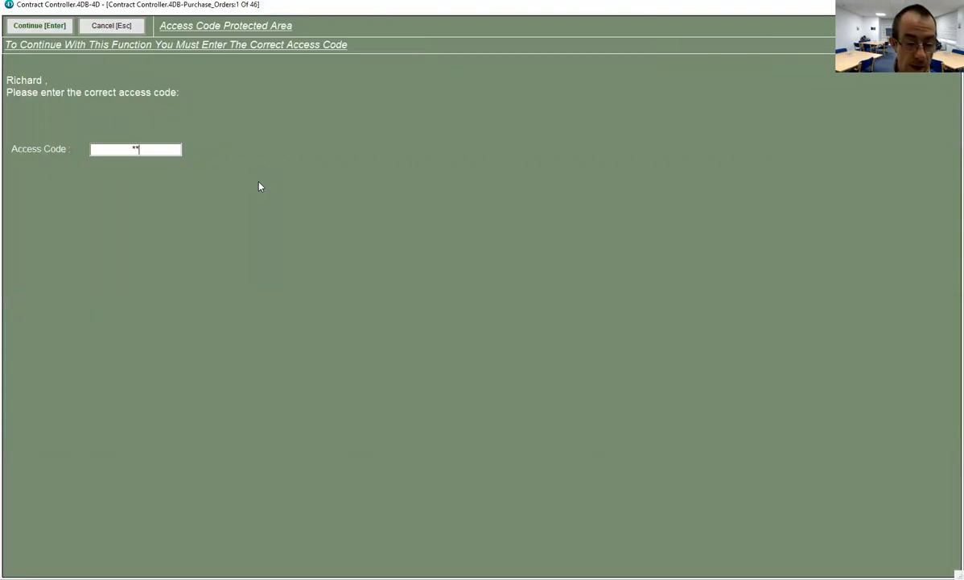
type("**")
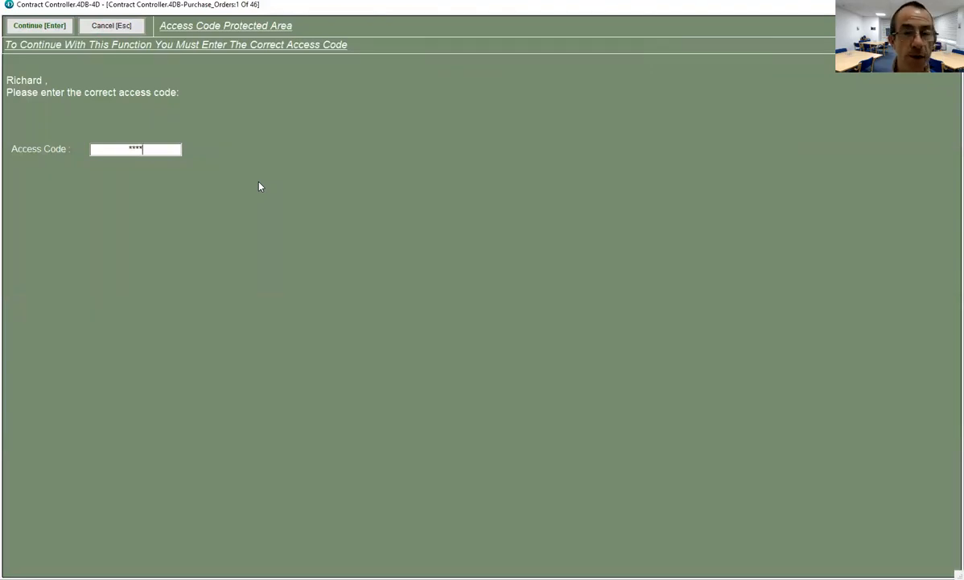
left_click(38, 26)
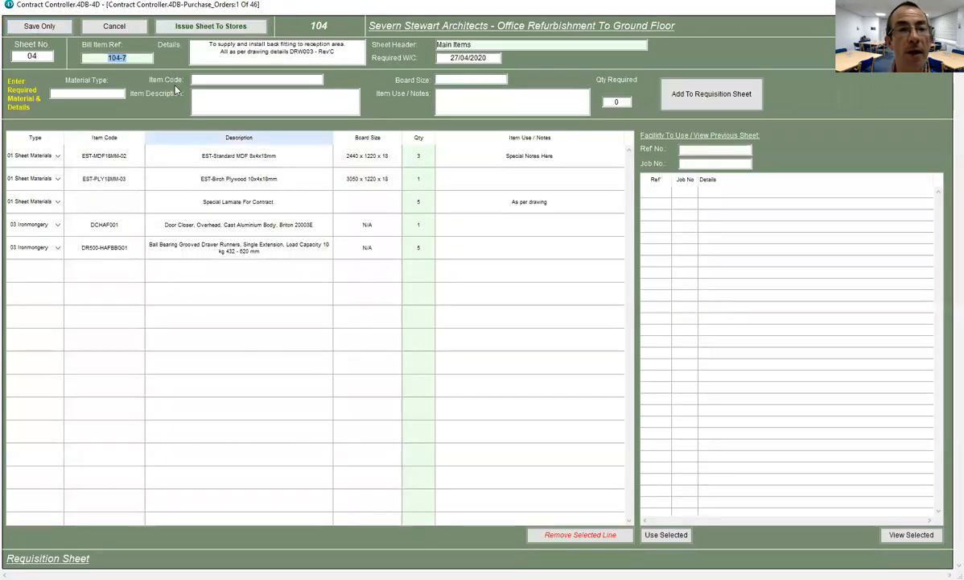
- Select the Special Laminate For Contract line and cancel its removal, keeping all five lines
left_click(388, 201)
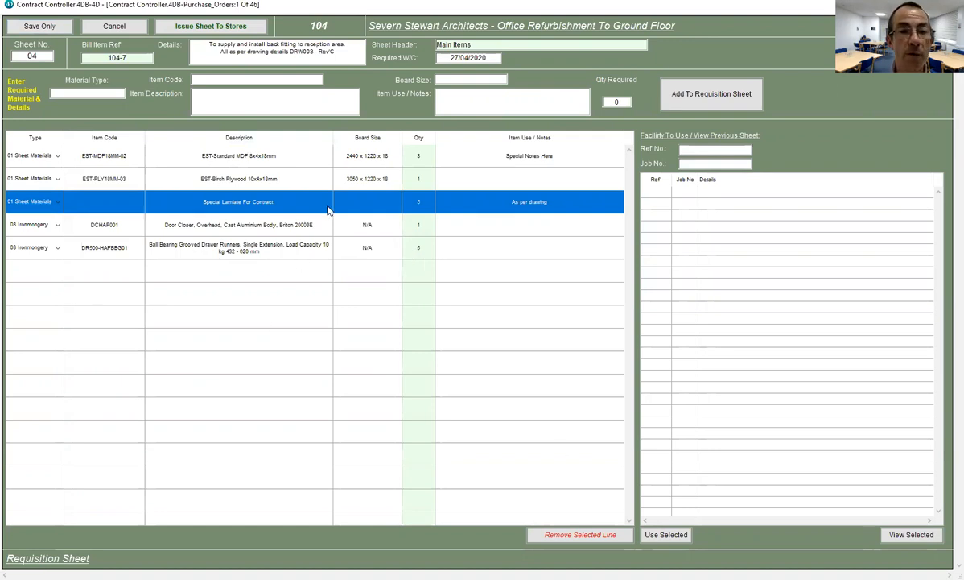
left_click(306, 184)
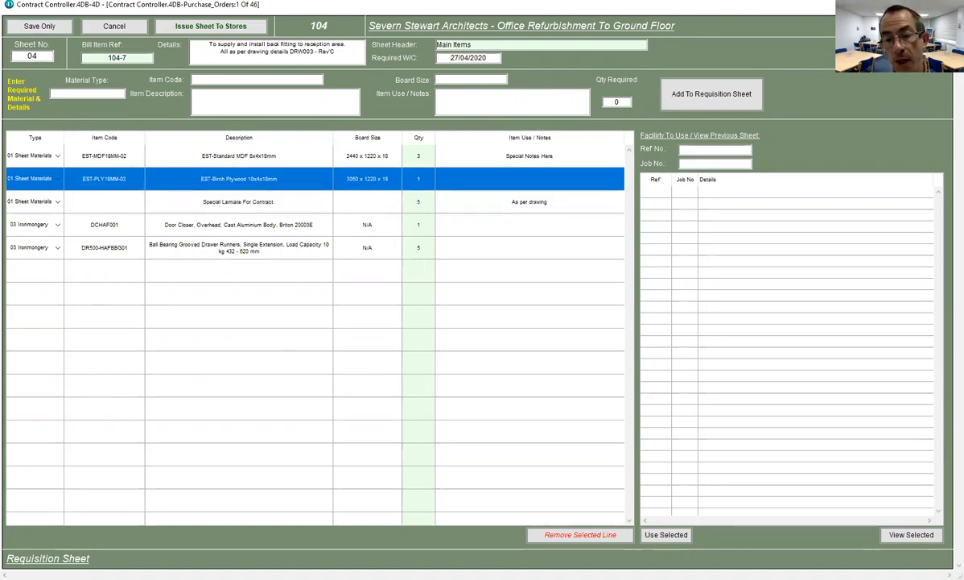
left_click(352, 200)
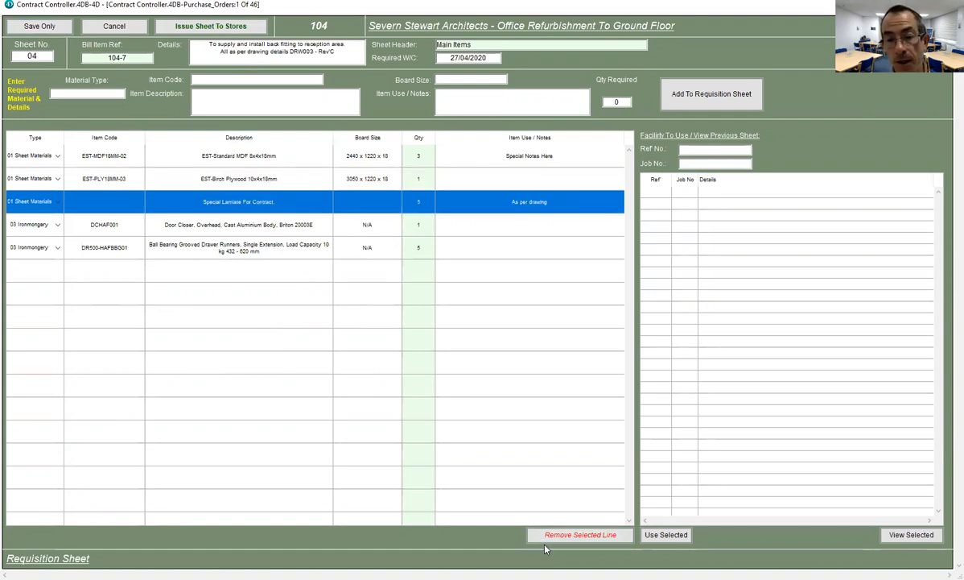
left_click(586, 535)
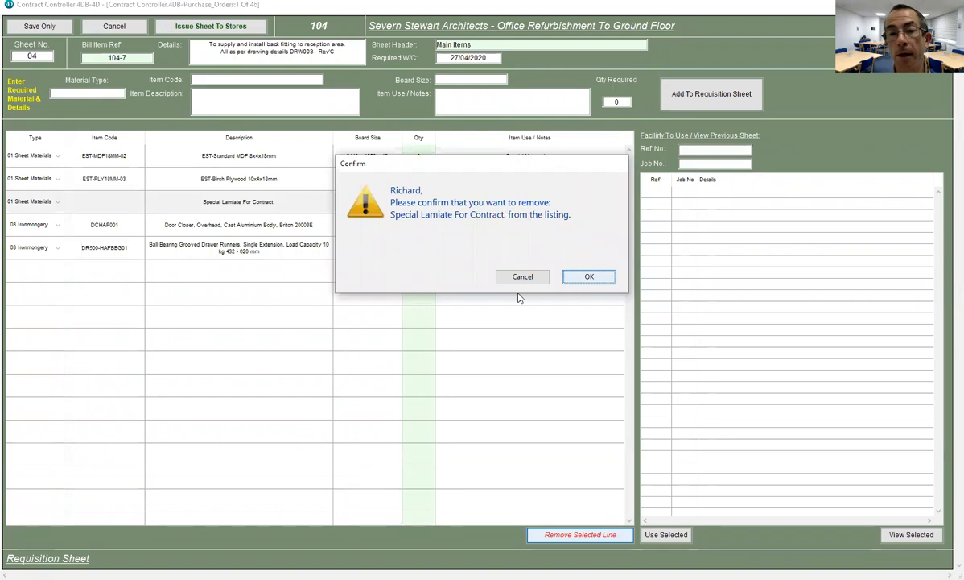
key("Return")
left_click(585, 285)
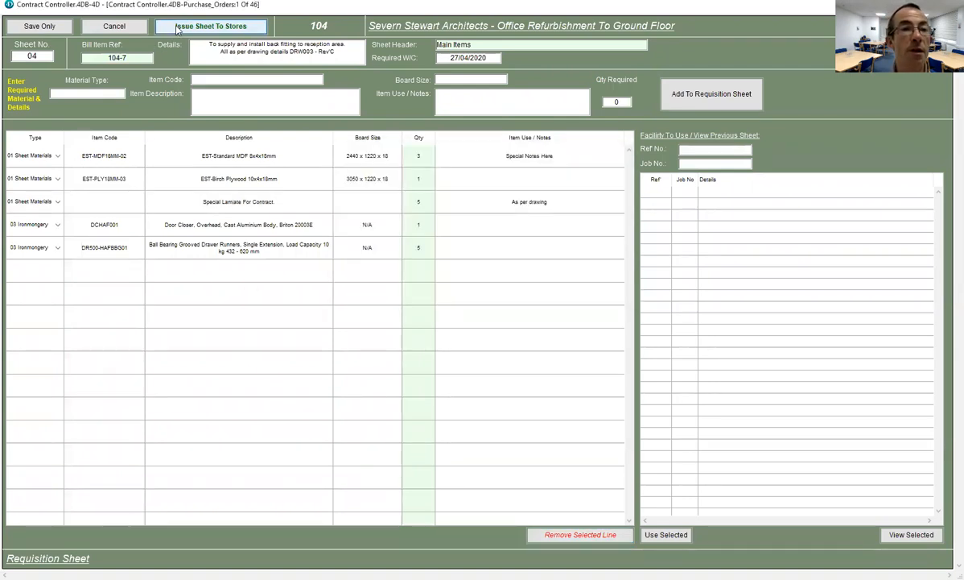
- Reissue sheet 04 to stores for stock availability and print it
left_click(211, 26)
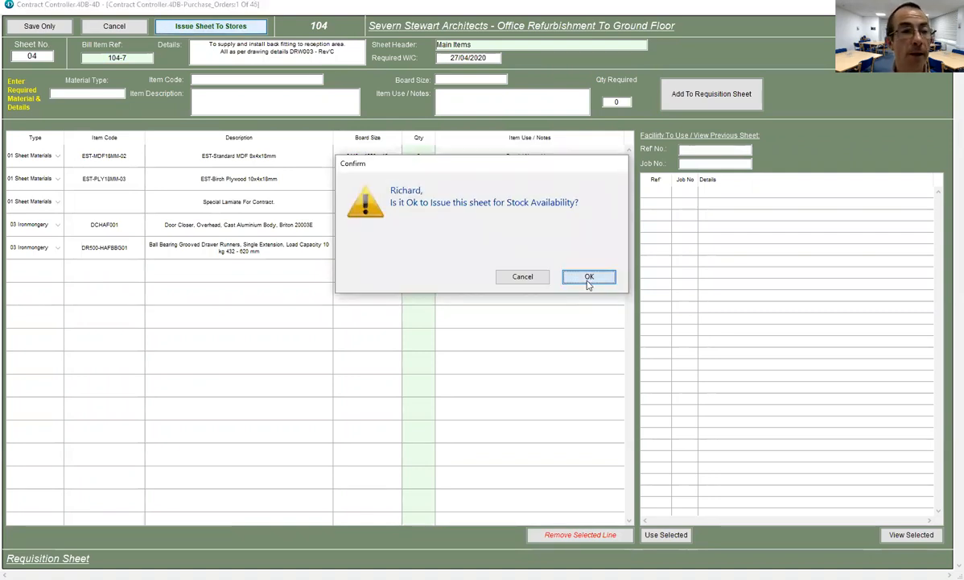
left_click(589, 278)
left_click(152, 256)
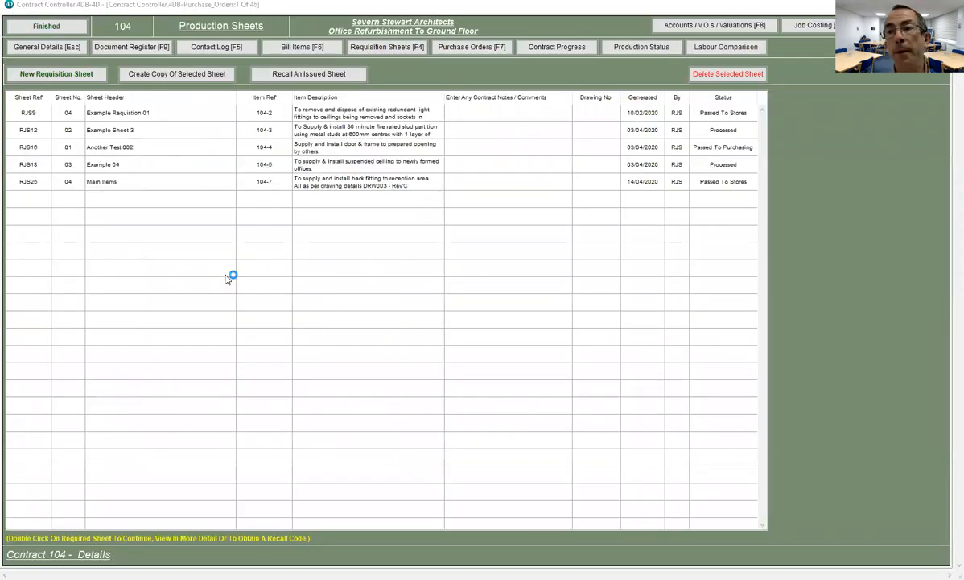
- Open Stock Control's Requisition Sheets From Setting Out / Processing listing and select Main Items RJS25
left_click(62, 28)
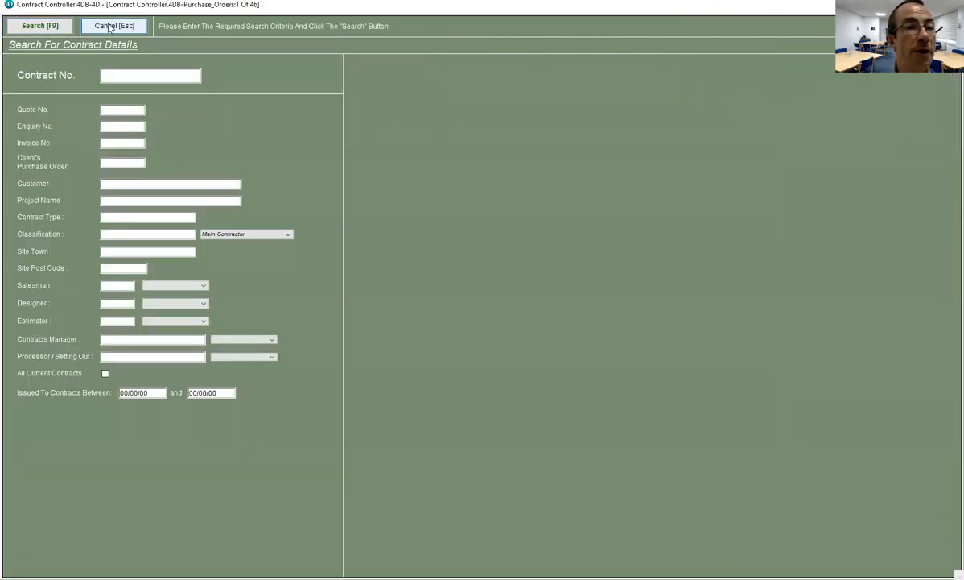
left_click(110, 27)
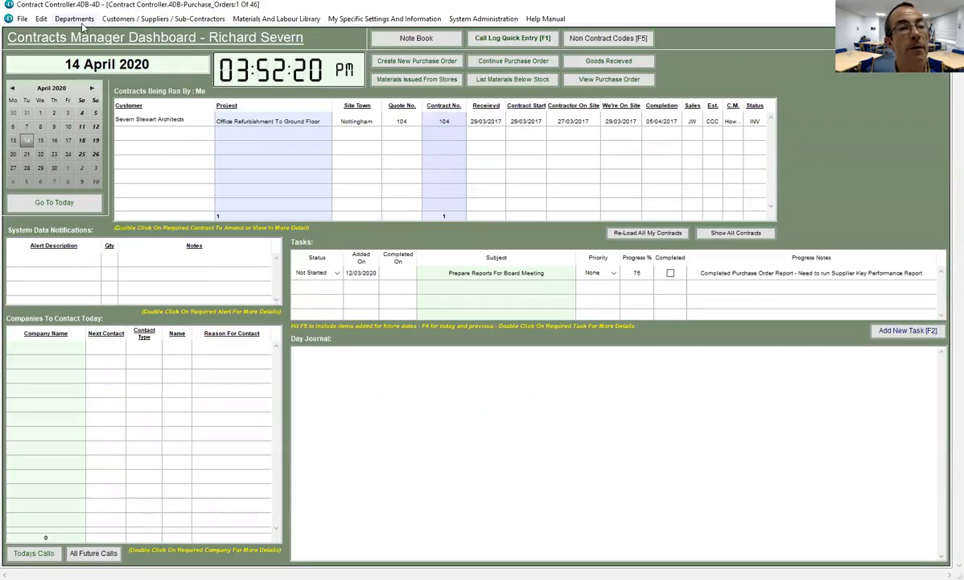
left_click(79, 22)
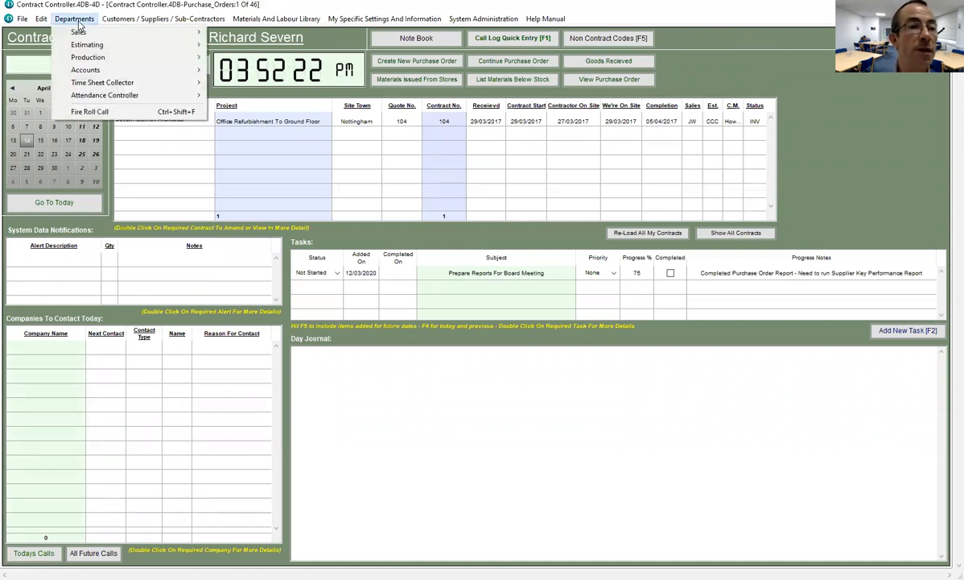
mouse_move(90, 58)
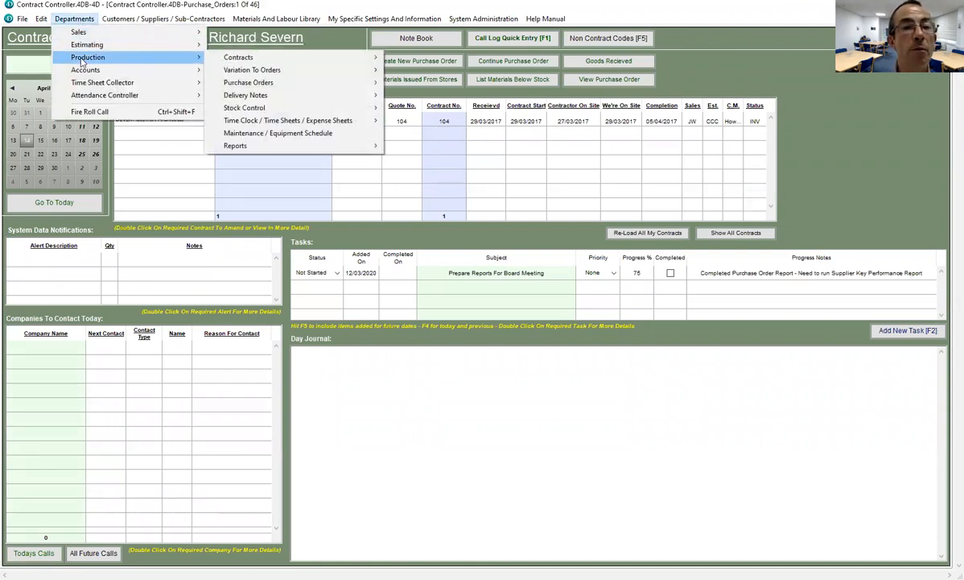
mouse_move(227, 113)
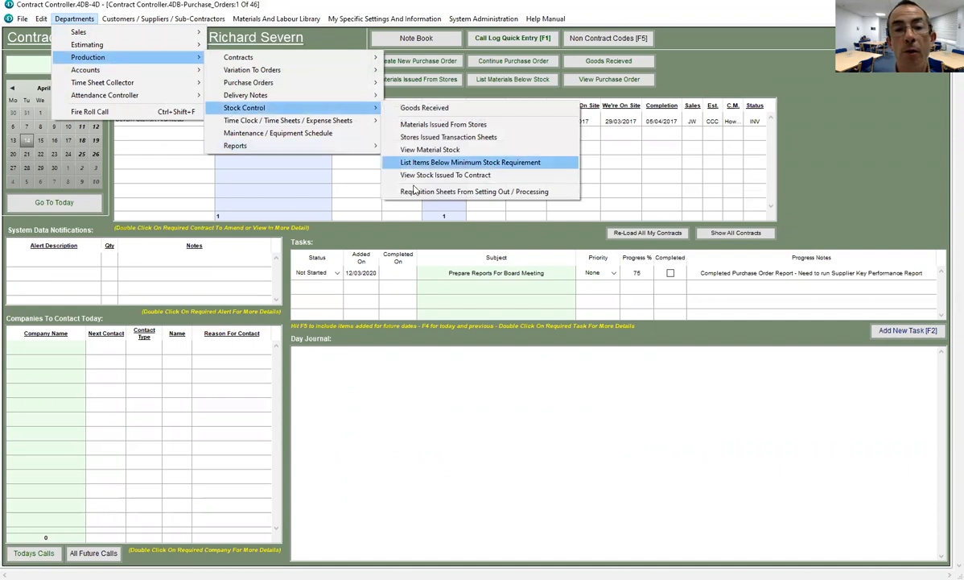
left_click(500, 198)
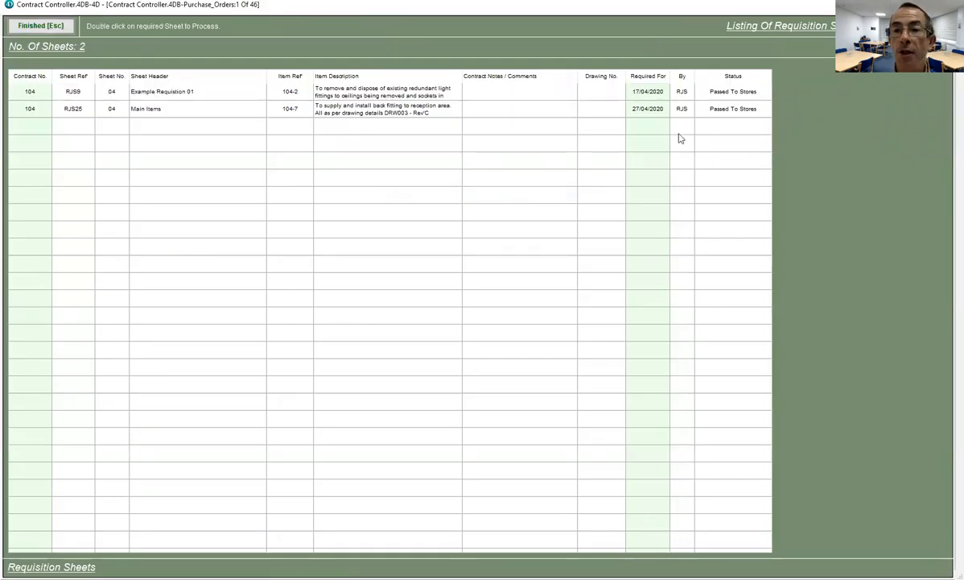
left_click(220, 113)
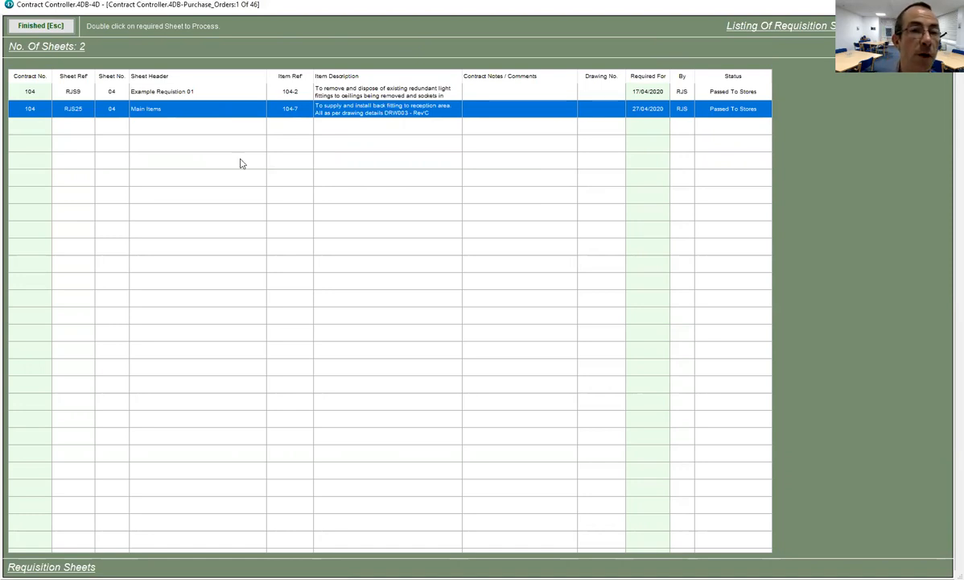
- Open the RJS25 Main Items sheet for stores processing and print its check sheet
double_click(227, 107)
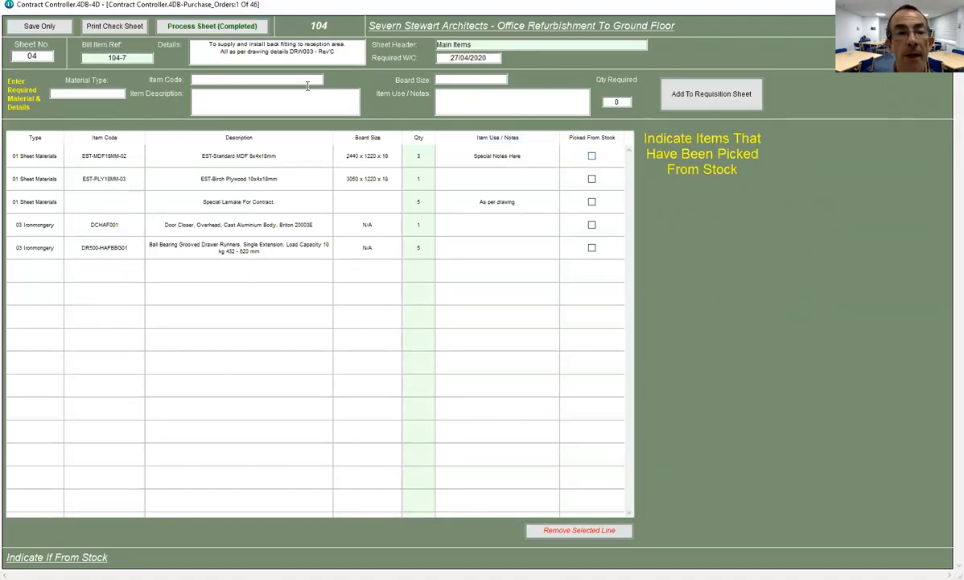
left_click(117, 27)
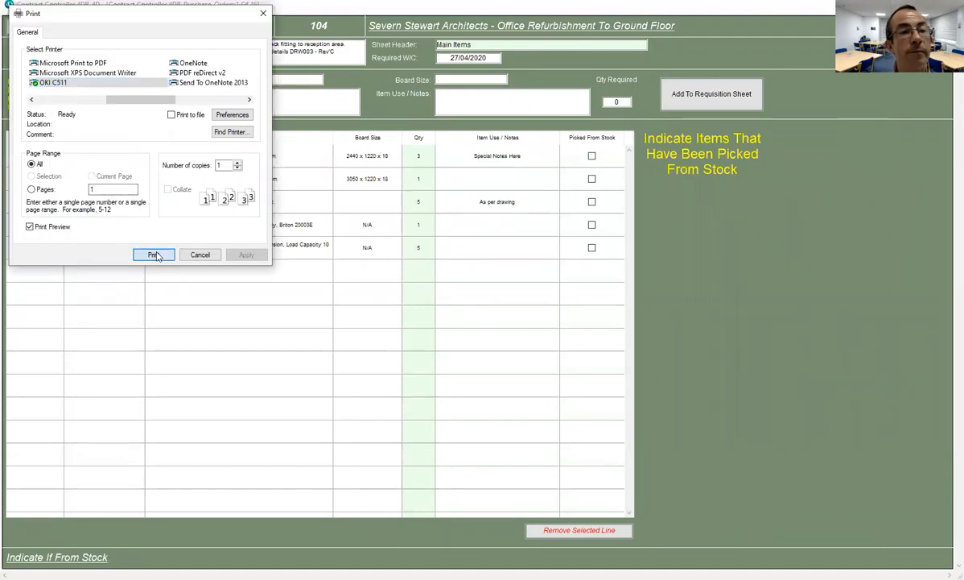
left_click(152, 254)
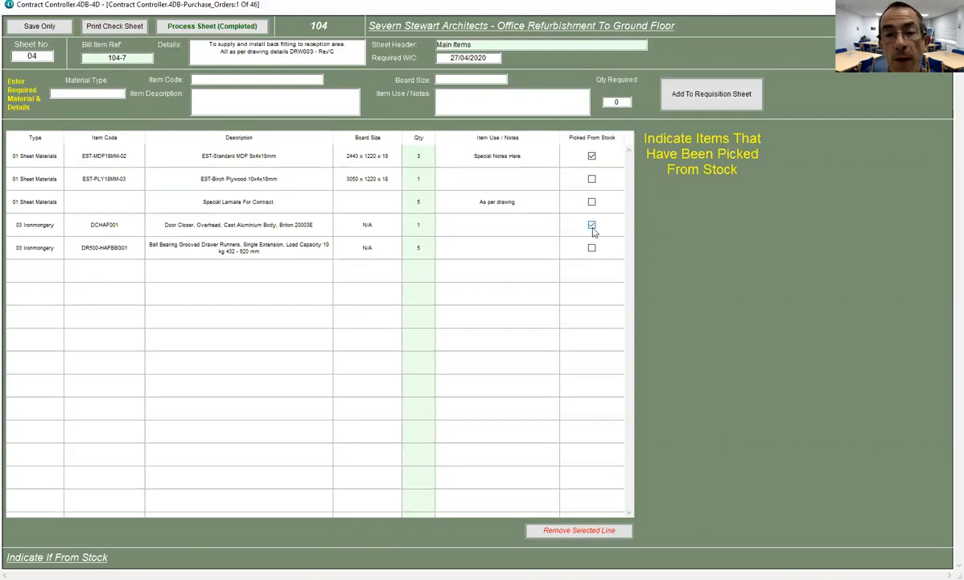
- Reduce the ball-bearing drawer runners to quantity 3 and tick them picked from stock
left_click(421, 254)
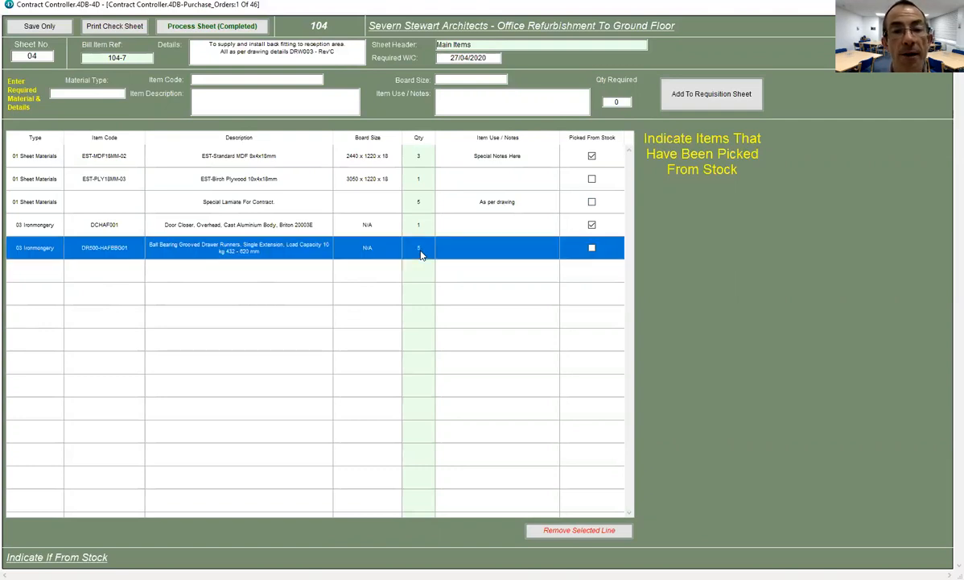
left_click(424, 256)
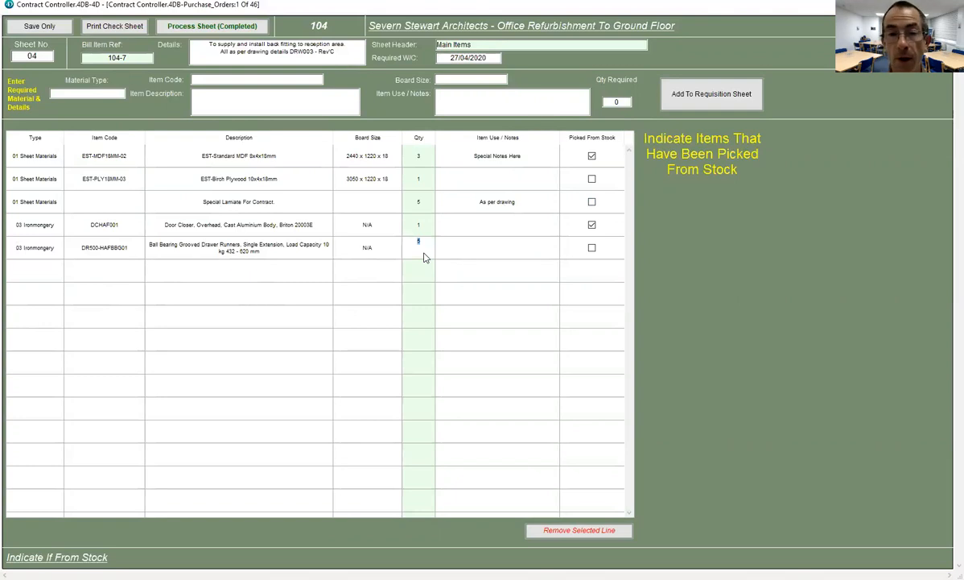
type("3")
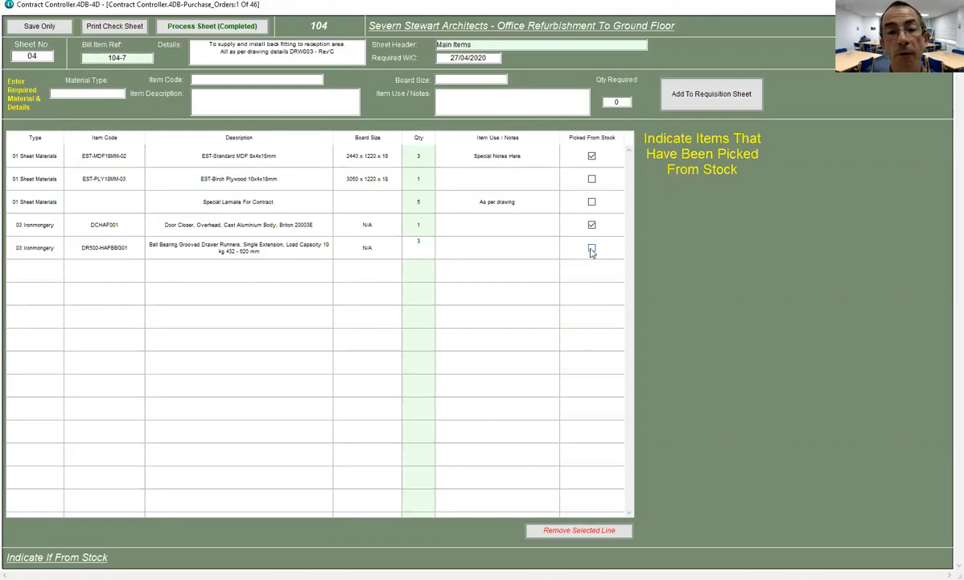
left_click(592, 250)
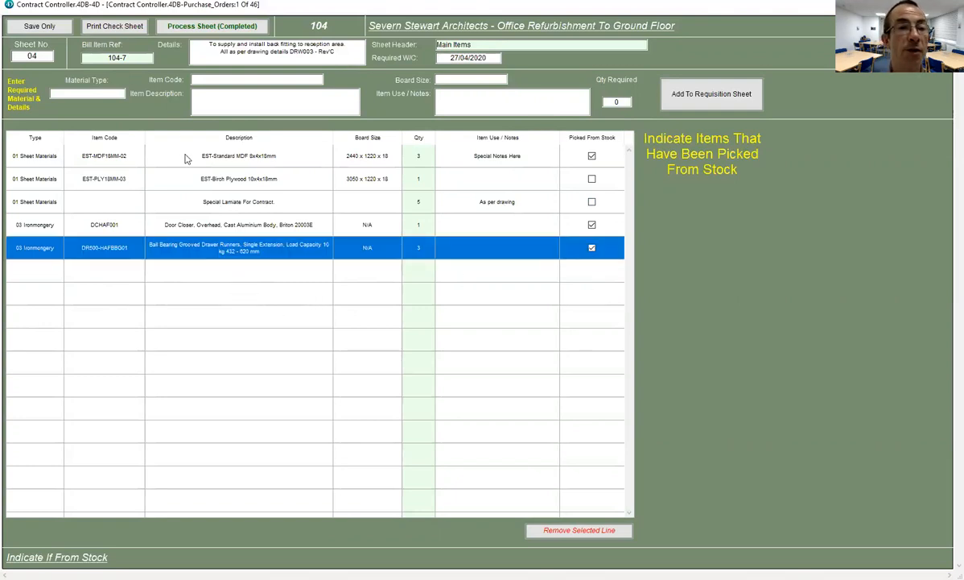
- Add 2 EST-DR500-03 drawer runners from 03 Ironmongery with the note 'Need Ordering'
left_click(99, 95)
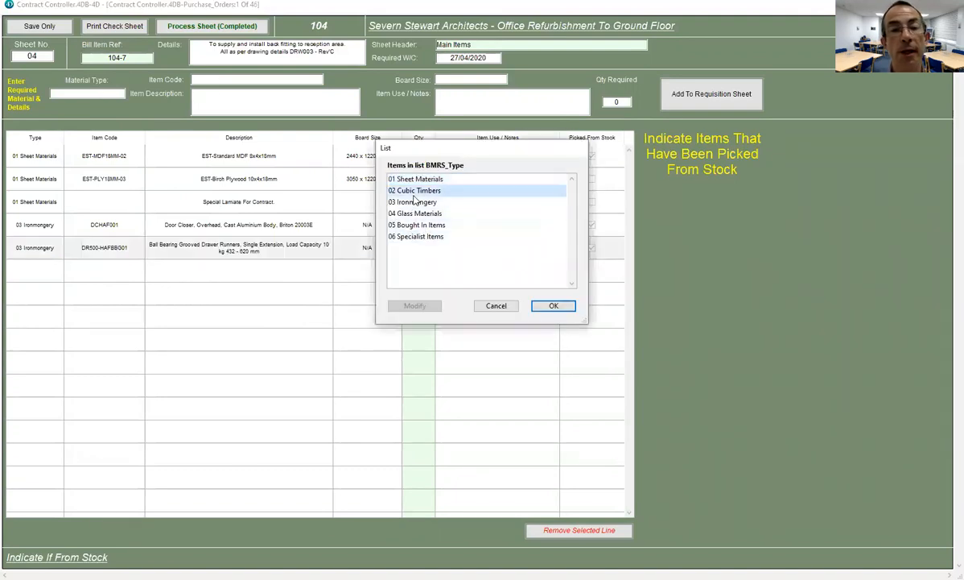
double_click(414, 202)
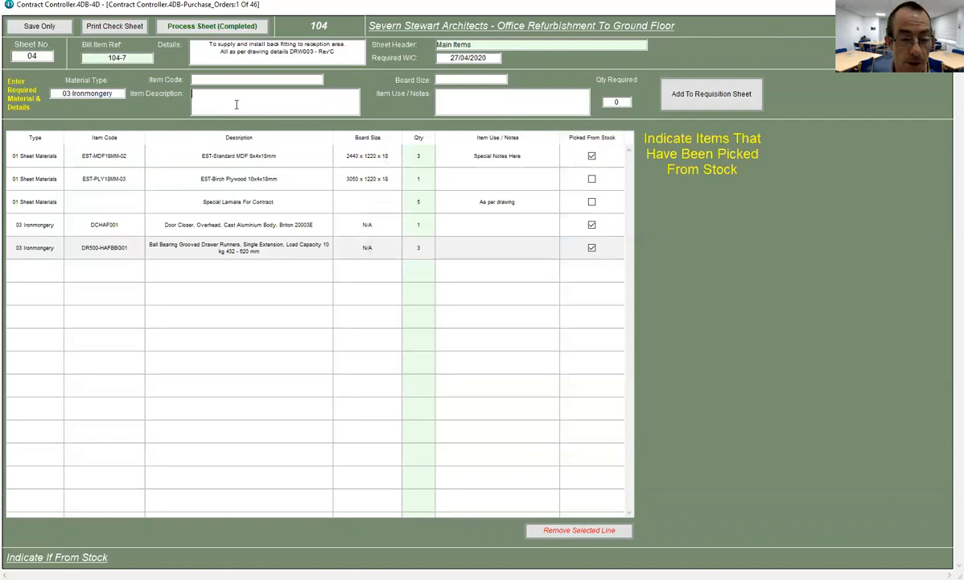
type("Draw")
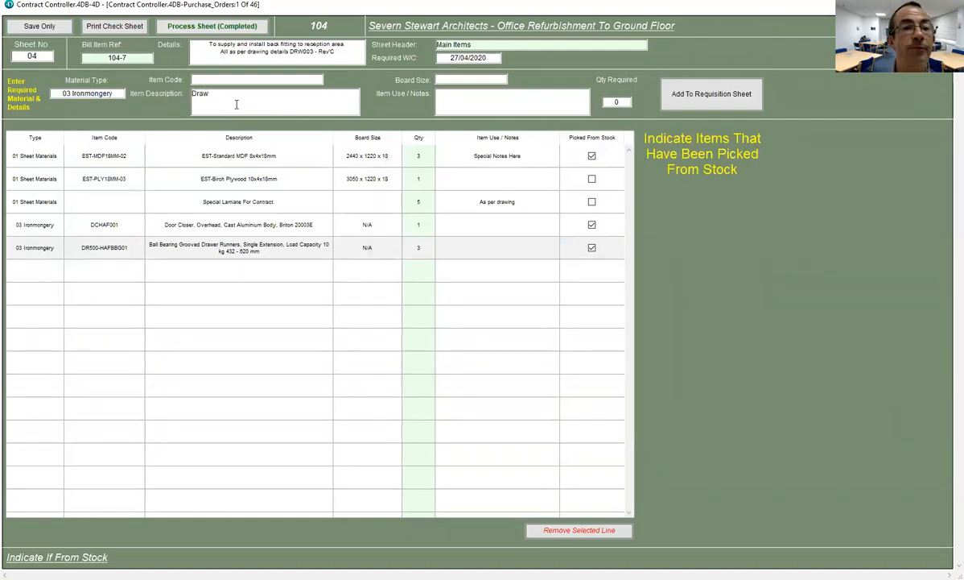
key("Return")
left_click(229, 106)
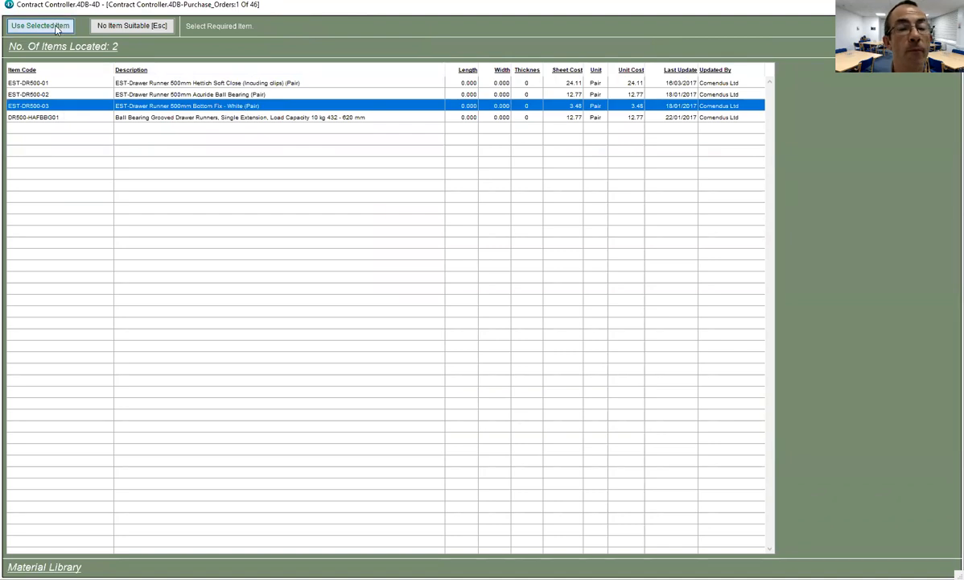
left_click(40, 26)
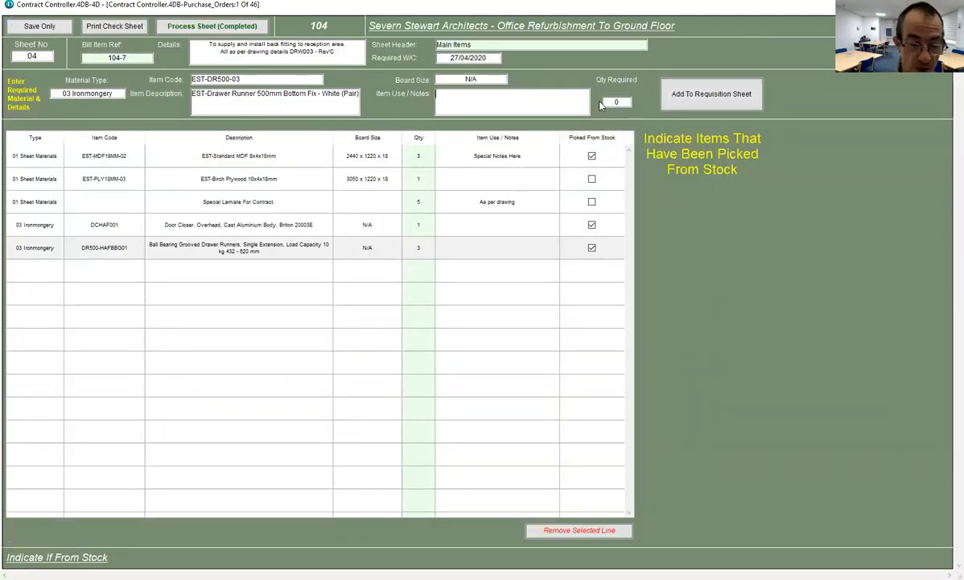
type("Need")
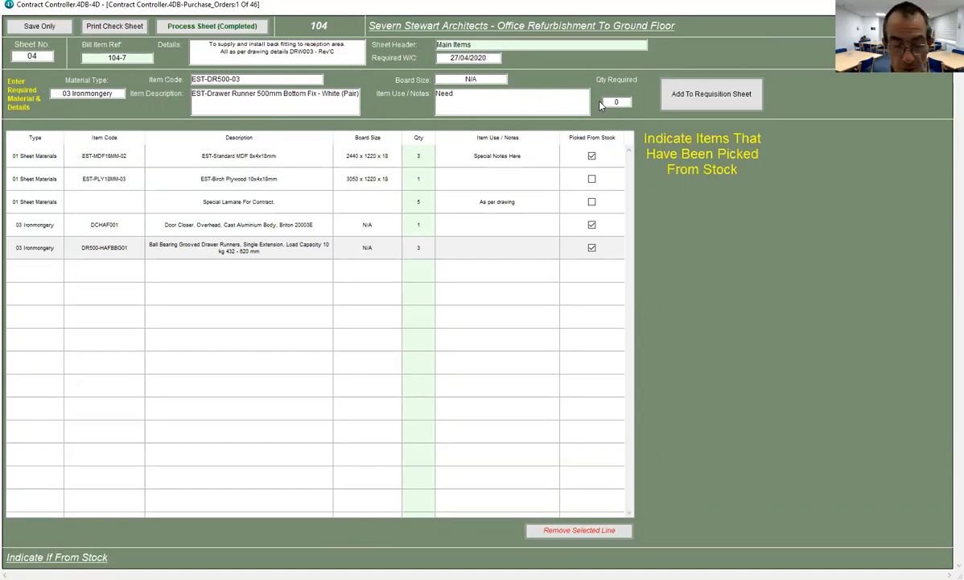
type(" Ordering")
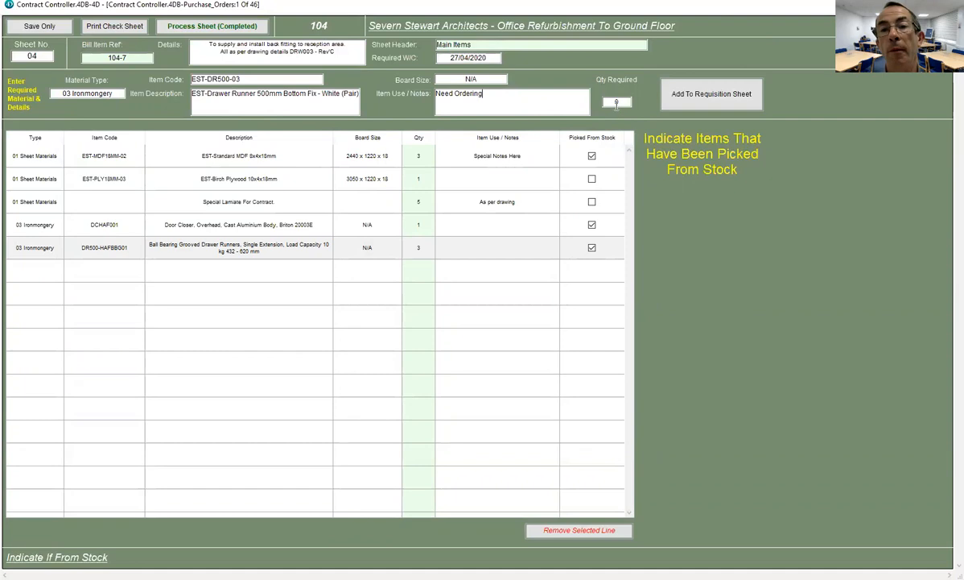
left_click(617, 101)
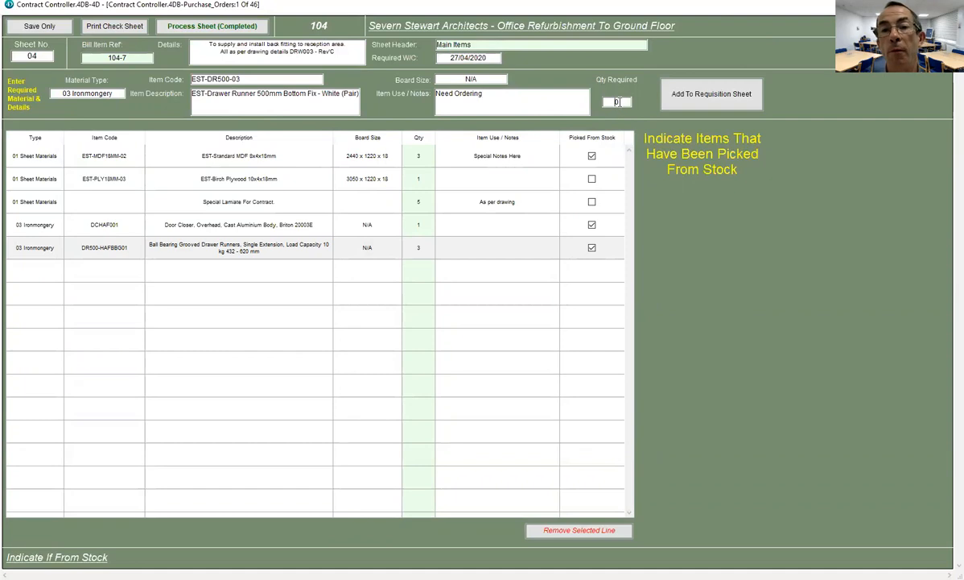
type("2")
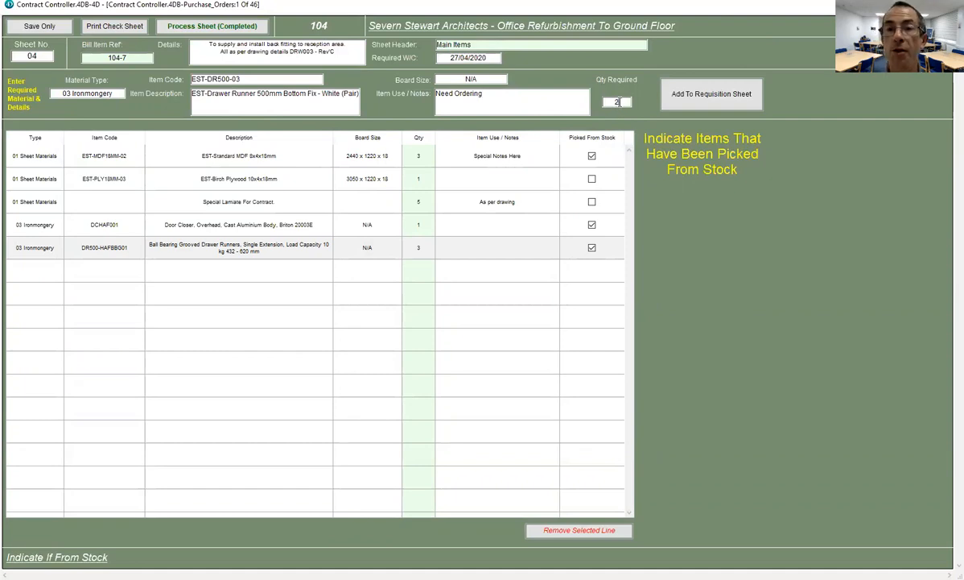
left_click(693, 94)
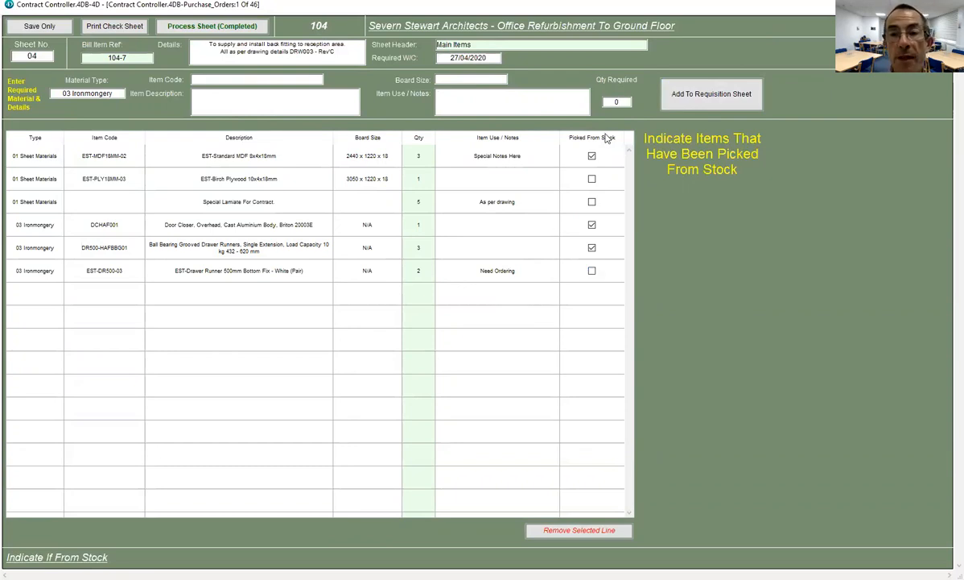
- Process sheet 04 to purchasing, print it, and close the requisition sheets listing
left_click(198, 28)
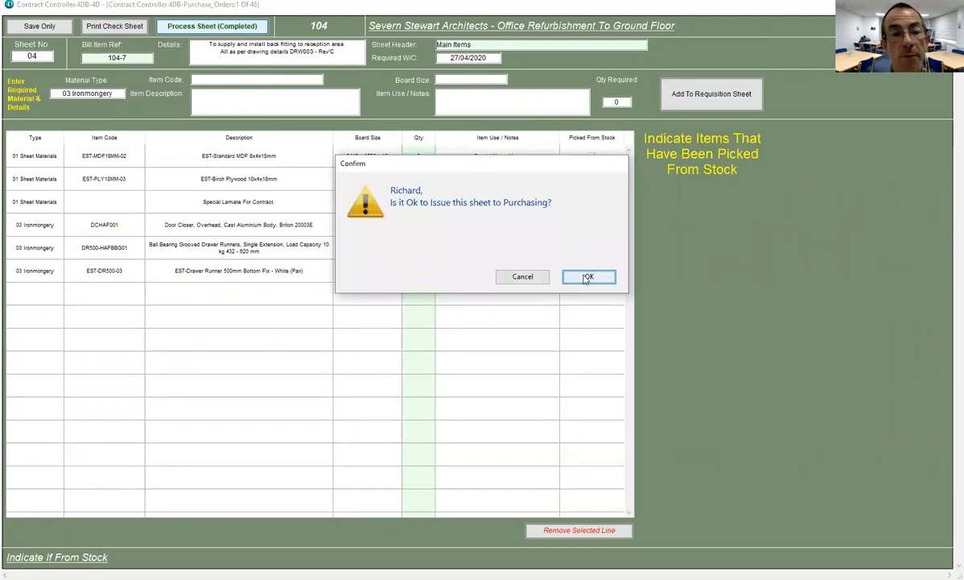
left_click(588, 276)
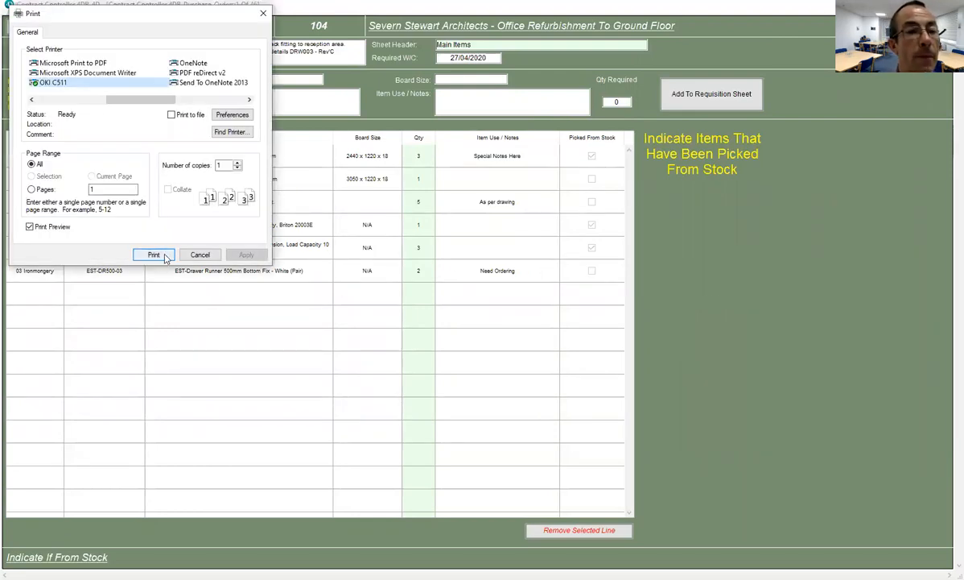
left_click(159, 258)
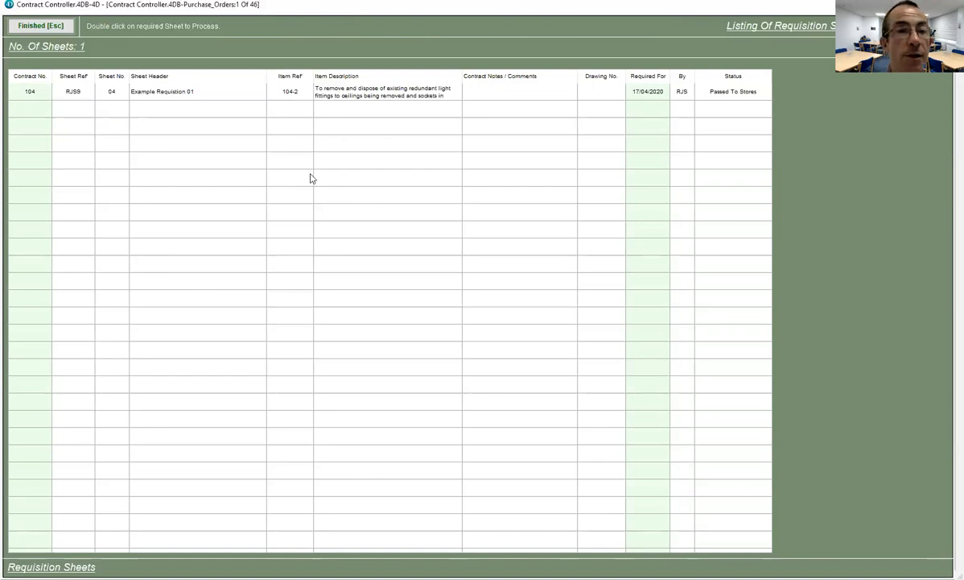
left_click(36, 27)
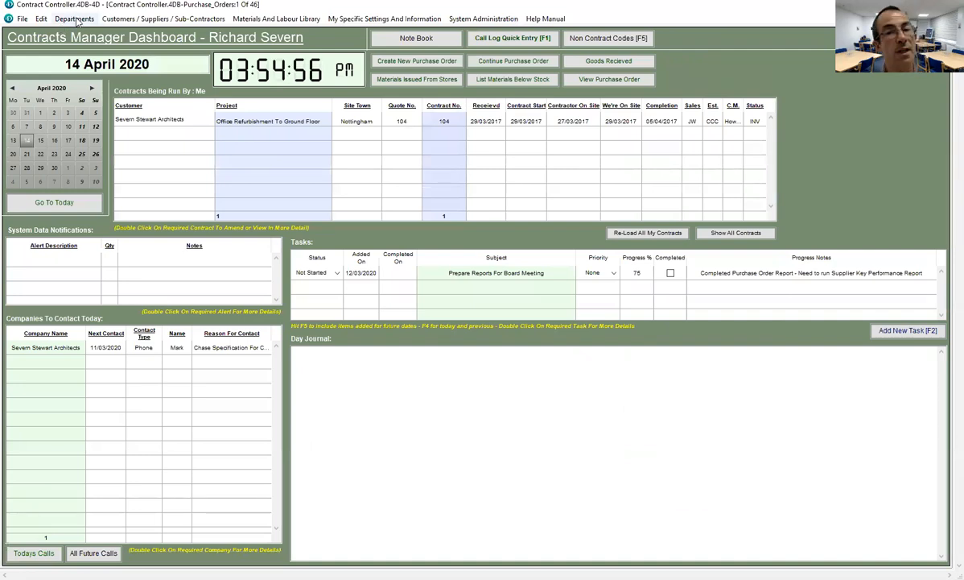
- Open Stores Issued Transaction Sheets from Departments > Production > Stock Control
left_click(77, 20)
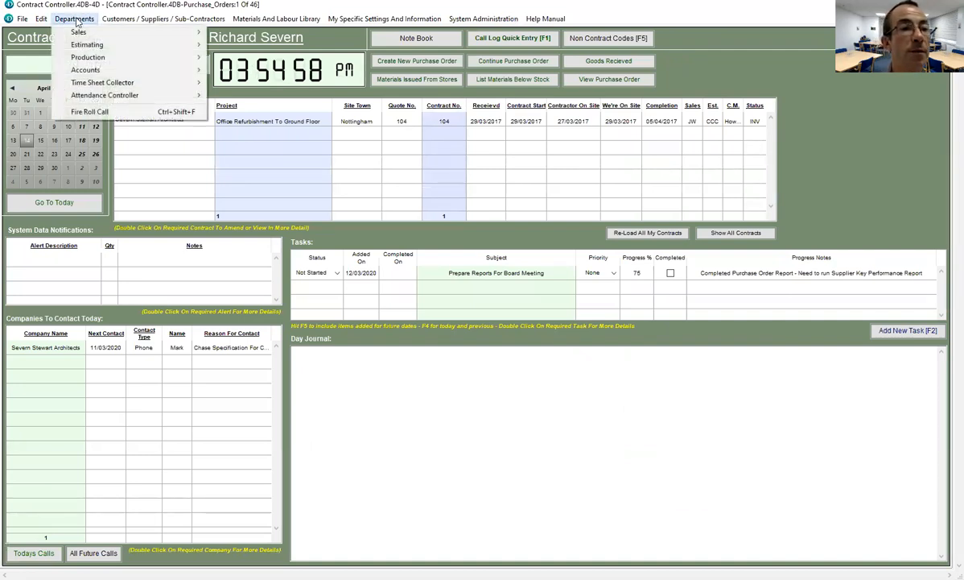
mouse_move(86, 57)
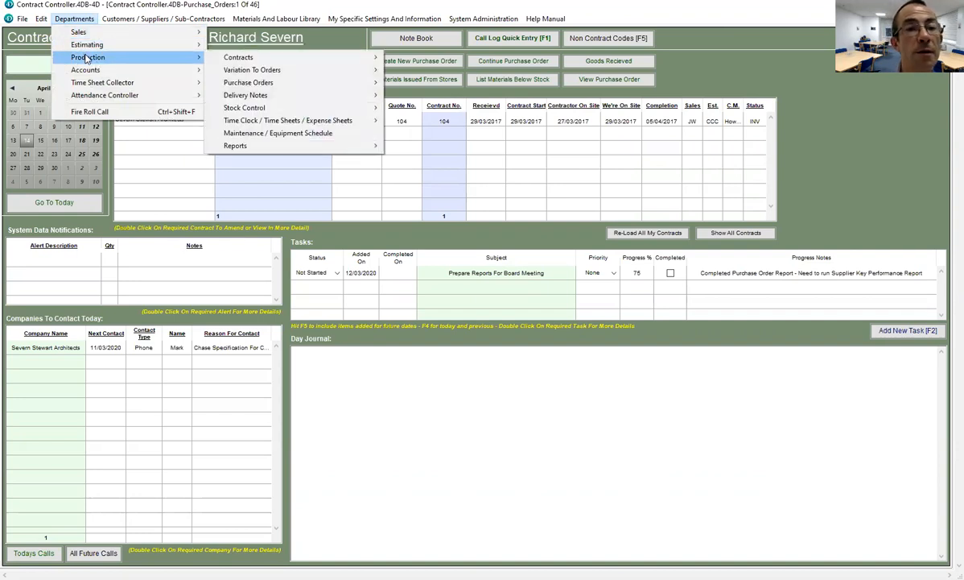
mouse_move(244, 107)
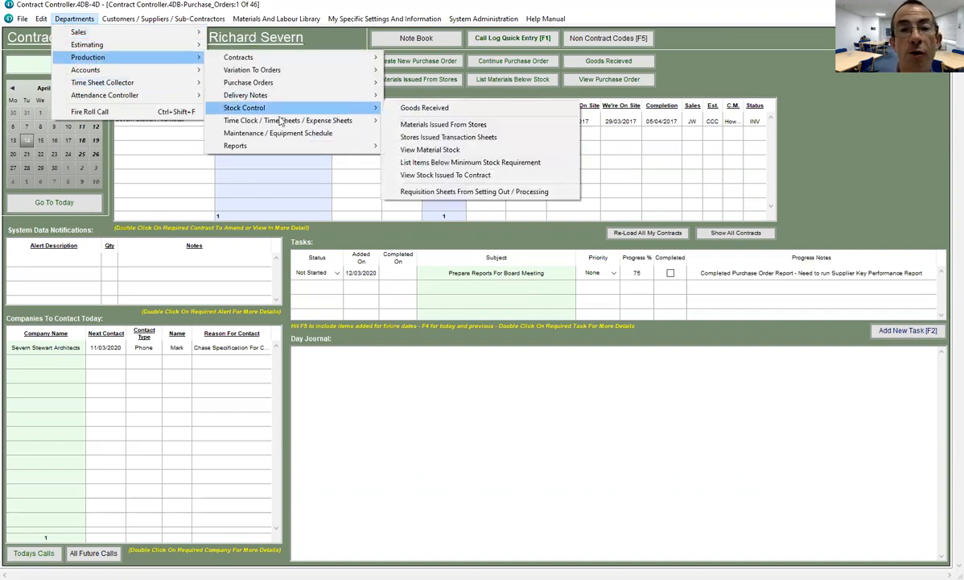
left_click(410, 127)
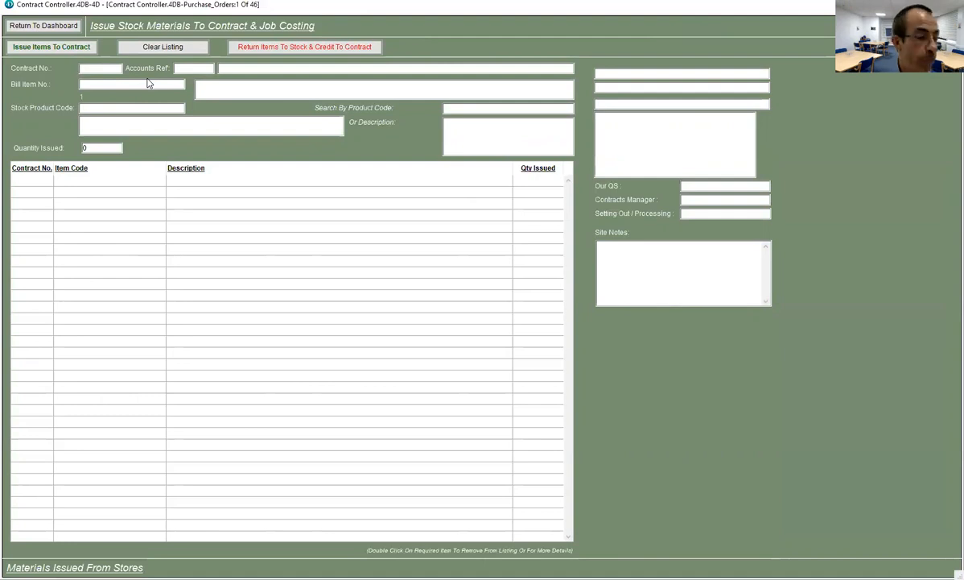
- Issue one DCHAF001 door closer to contract 104 without a print-out, then return to the dashboard
type("104")
key("Tab")
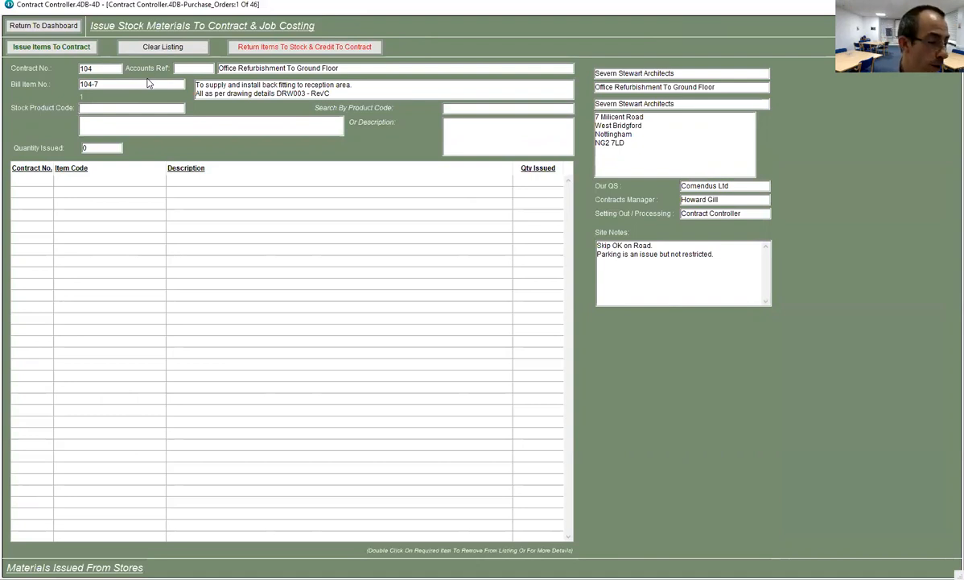
type("DCHAF001")
key("Return")
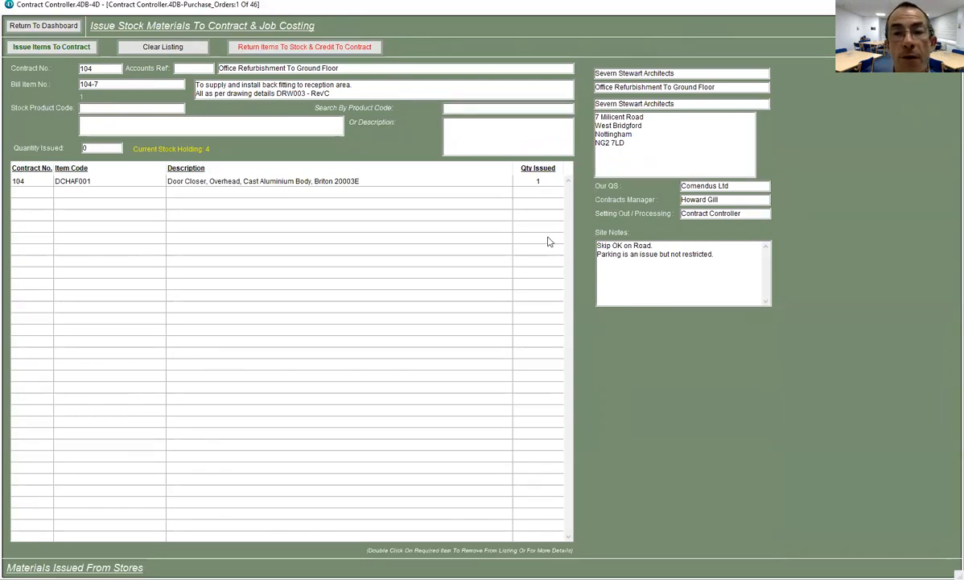
left_click(69, 48)
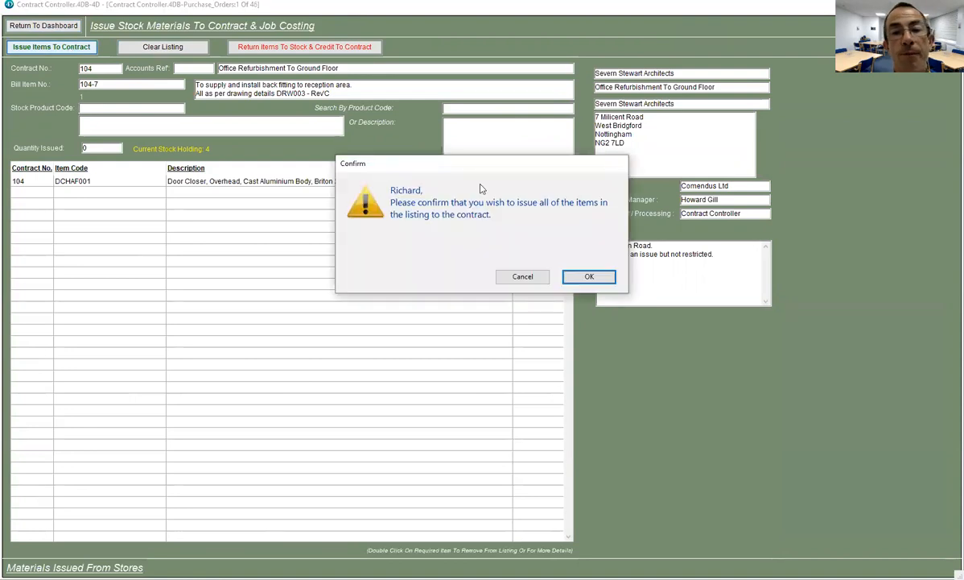
left_click(589, 278)
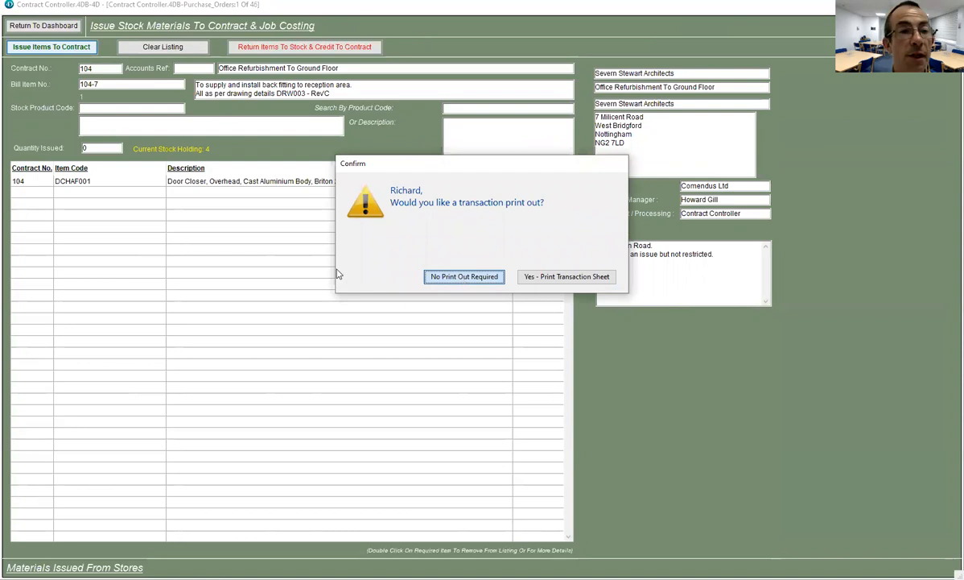
key("Return")
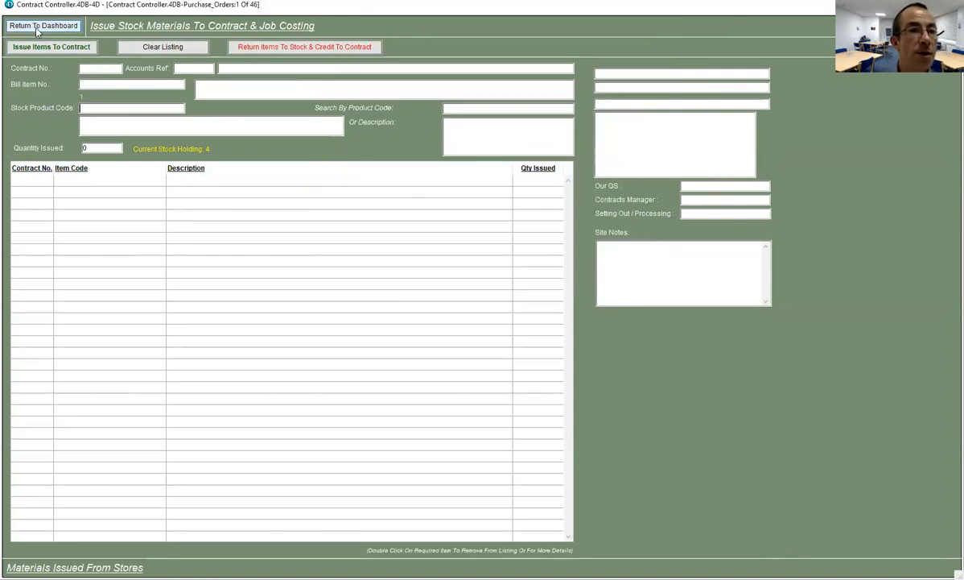
left_click(36, 28)
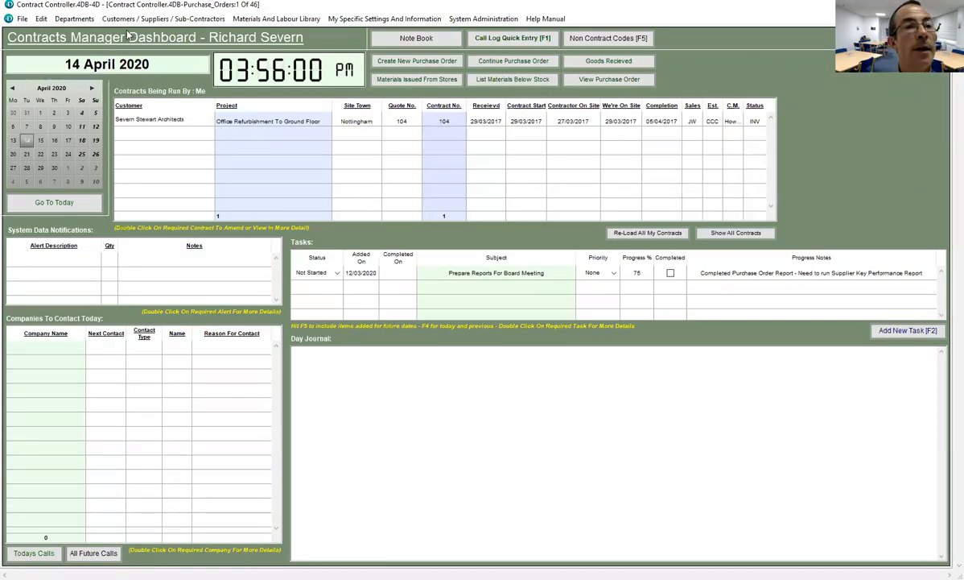
- Open Main Items requisition sheet 04 from Purchase Orders > Process Requisition Sheets
left_click(89, 19)
mouse_move(121, 57)
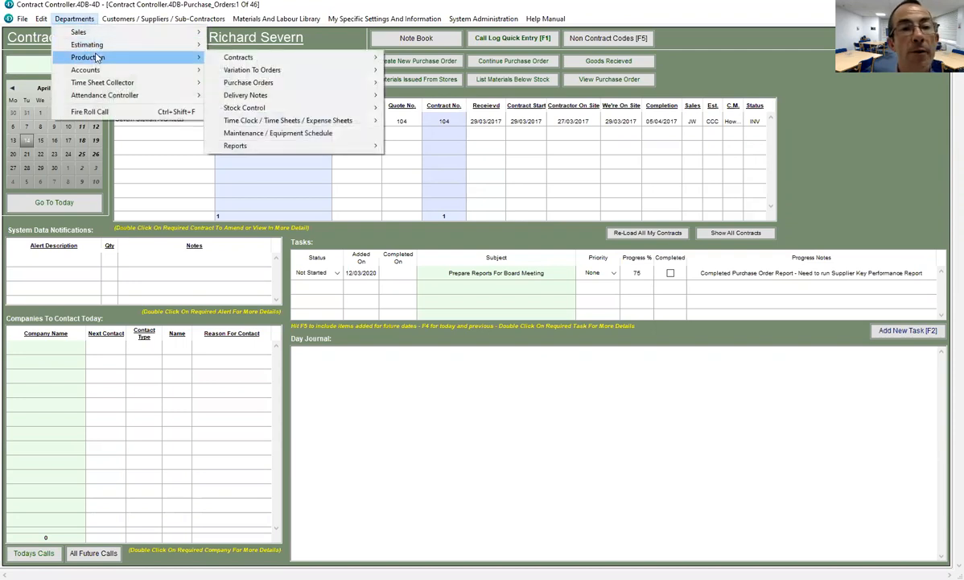
mouse_move(214, 84)
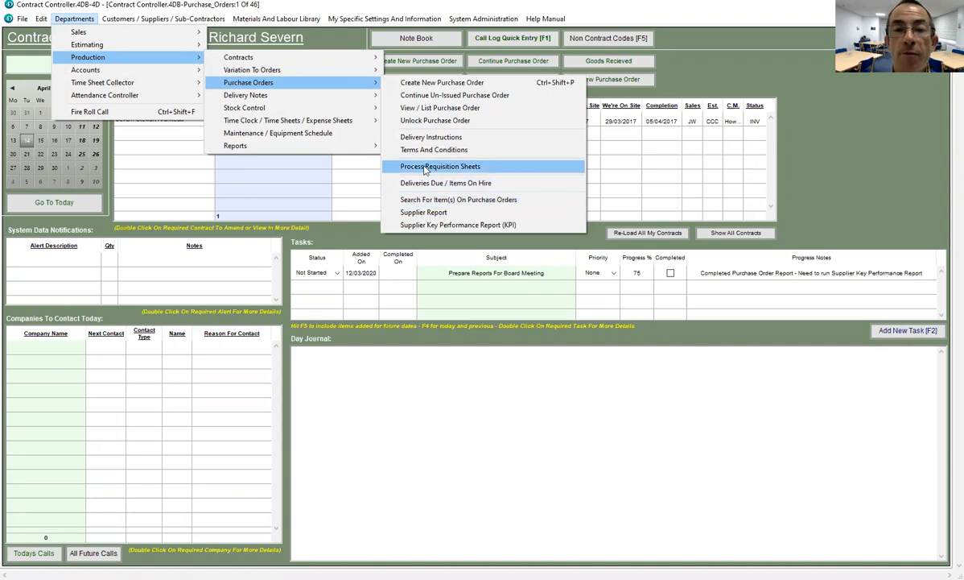
left_click(467, 171)
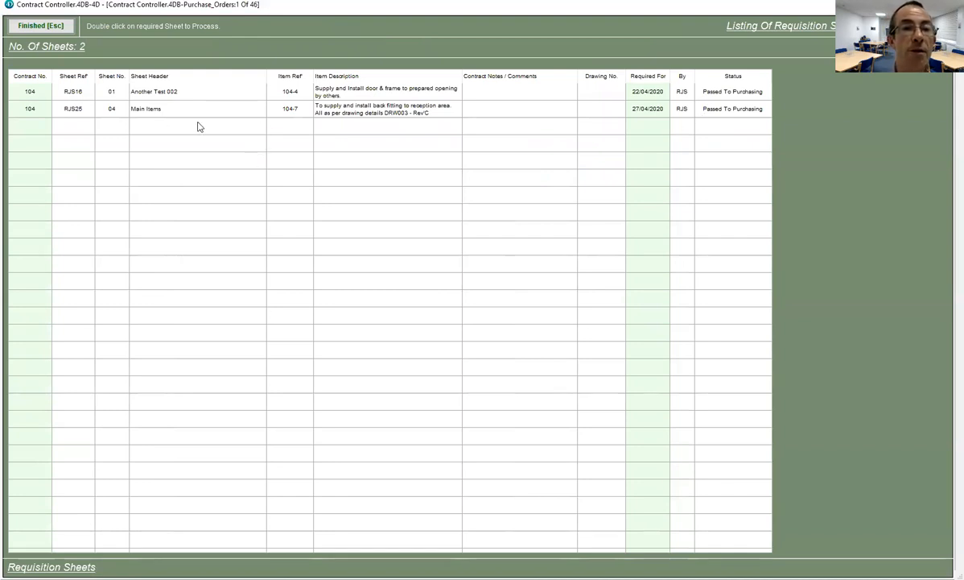
double_click(315, 108)
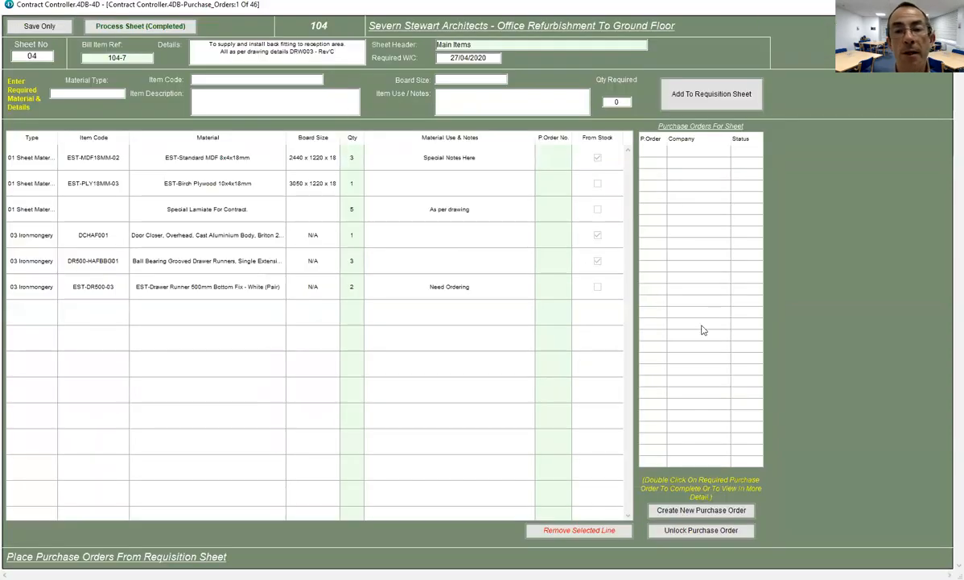
- Create new purchase order 118 from requisition sheet 04
left_click(596, 159)
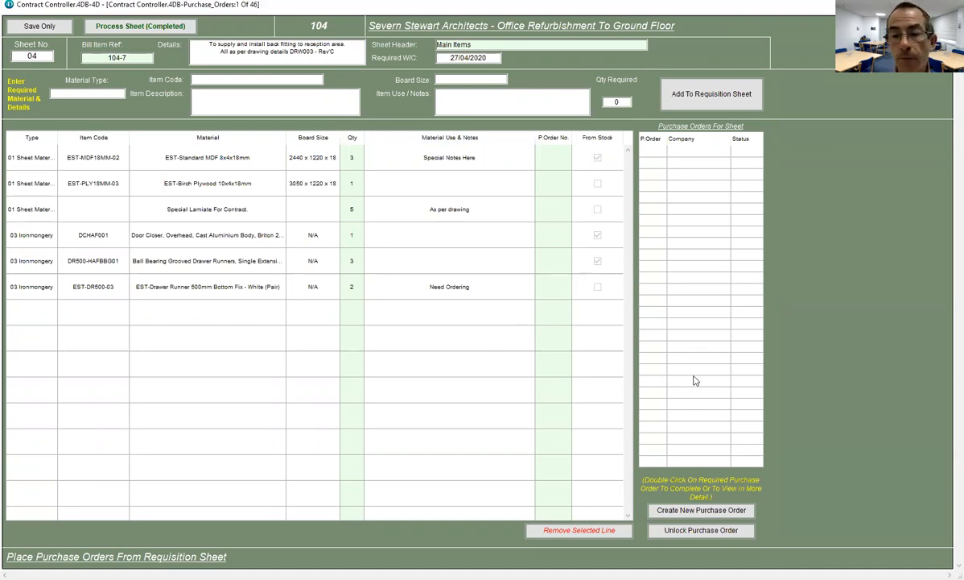
left_click(688, 512)
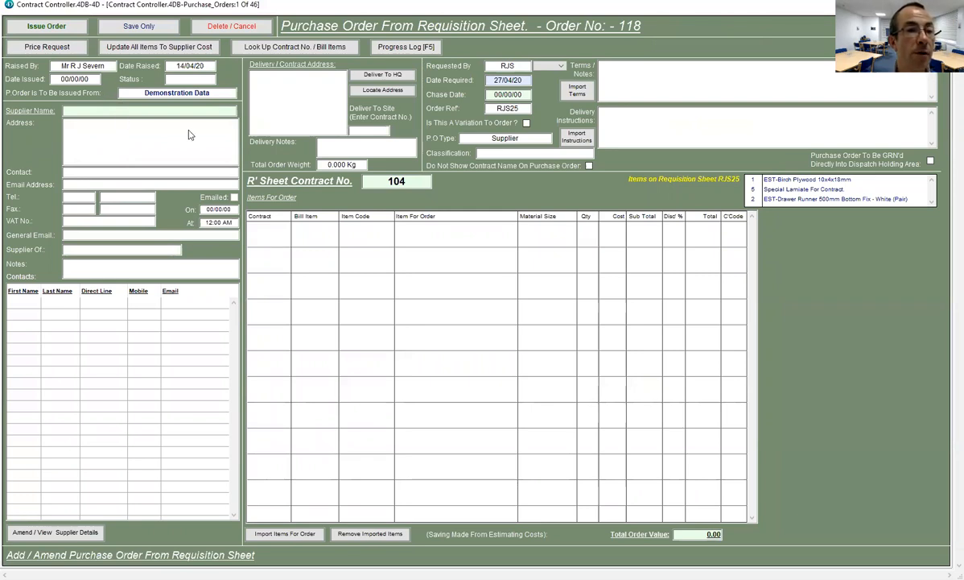
- Set supplier Arnold Laver & Co Ltd with its listed contact and HQ delivery
type("Arn")
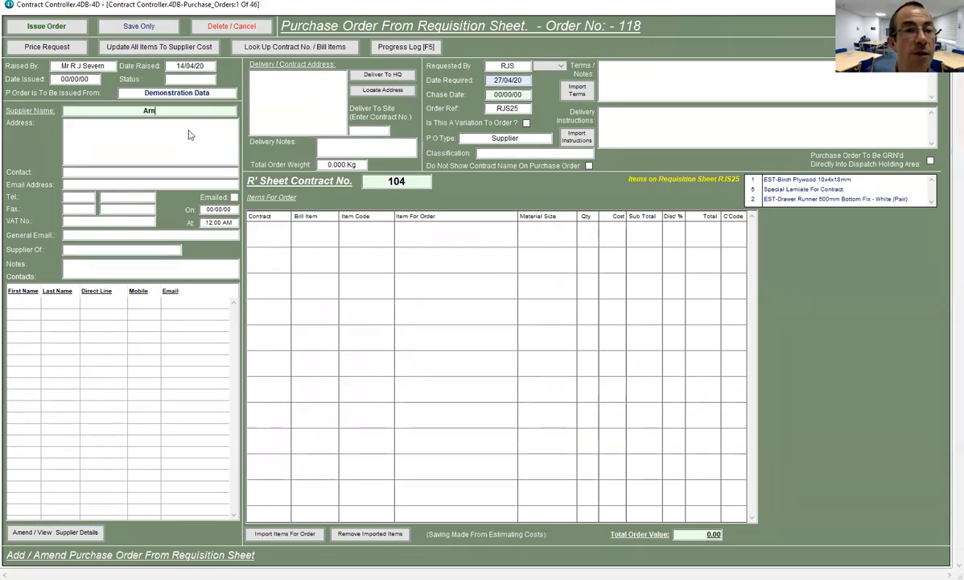
key("Tab")
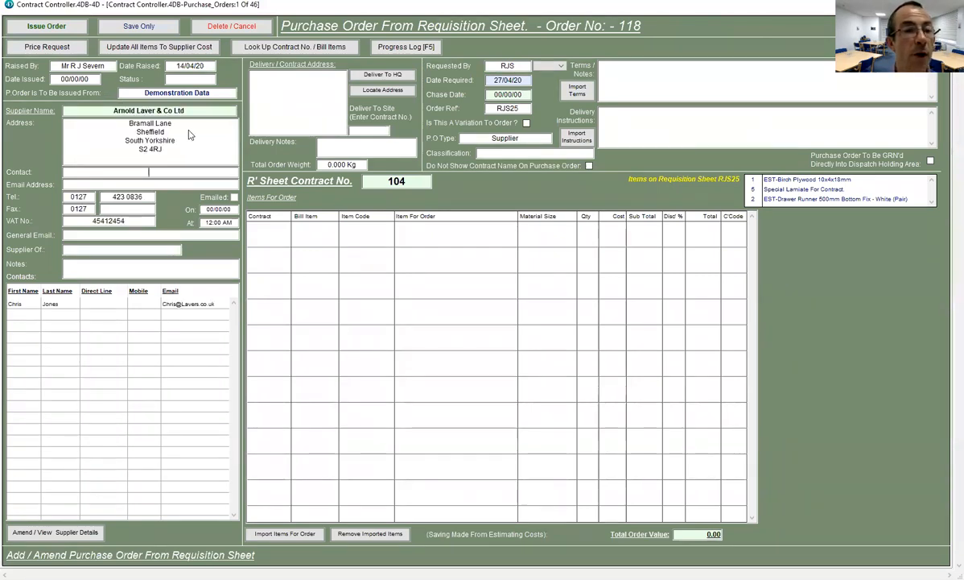
left_click(24, 304)
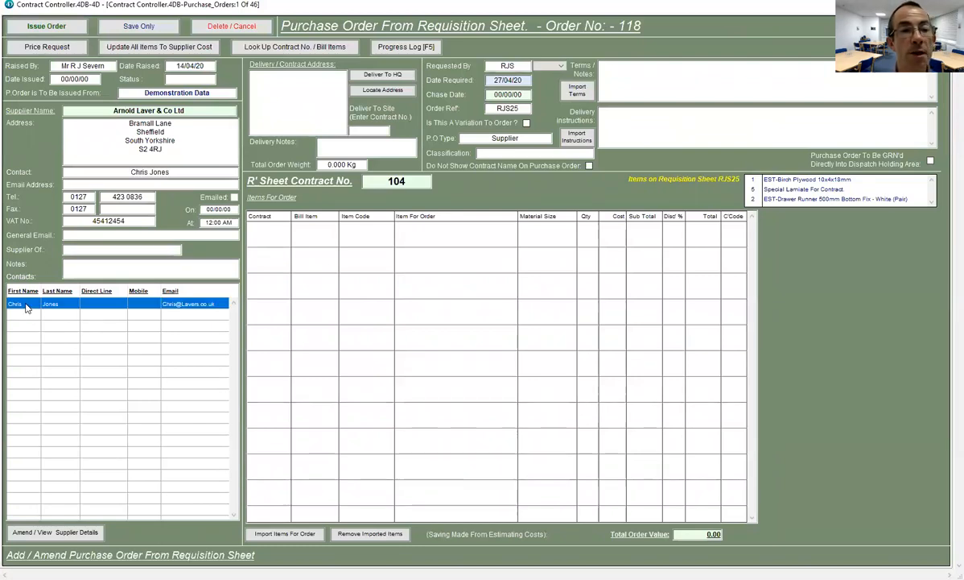
left_click(381, 77)
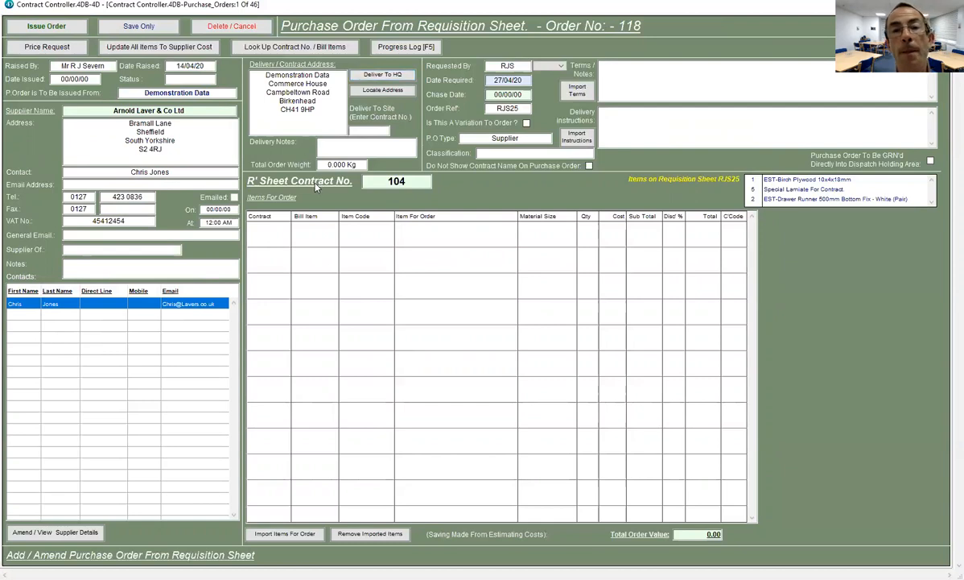
- Set the order's chase date to 20/04/20
left_click(496, 94)
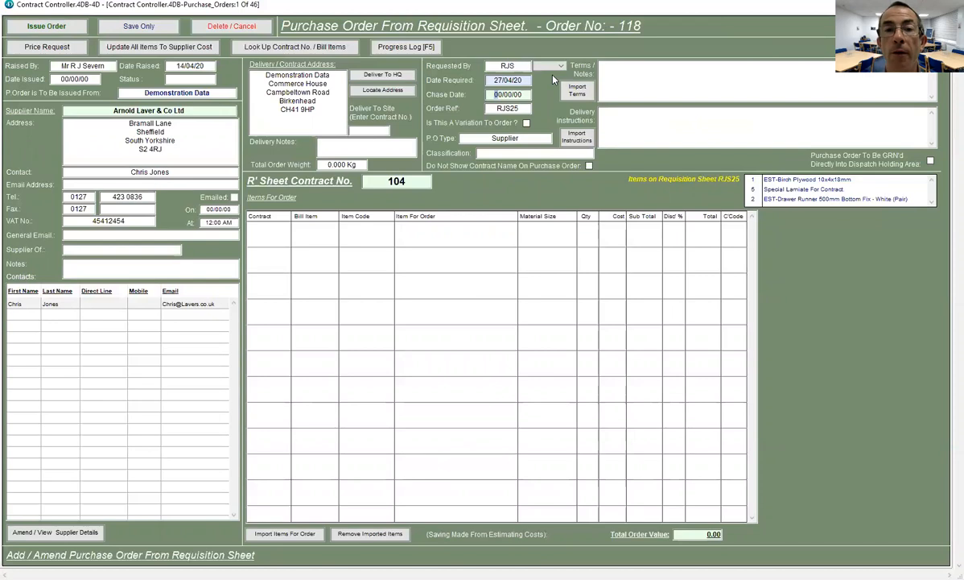
type("02")
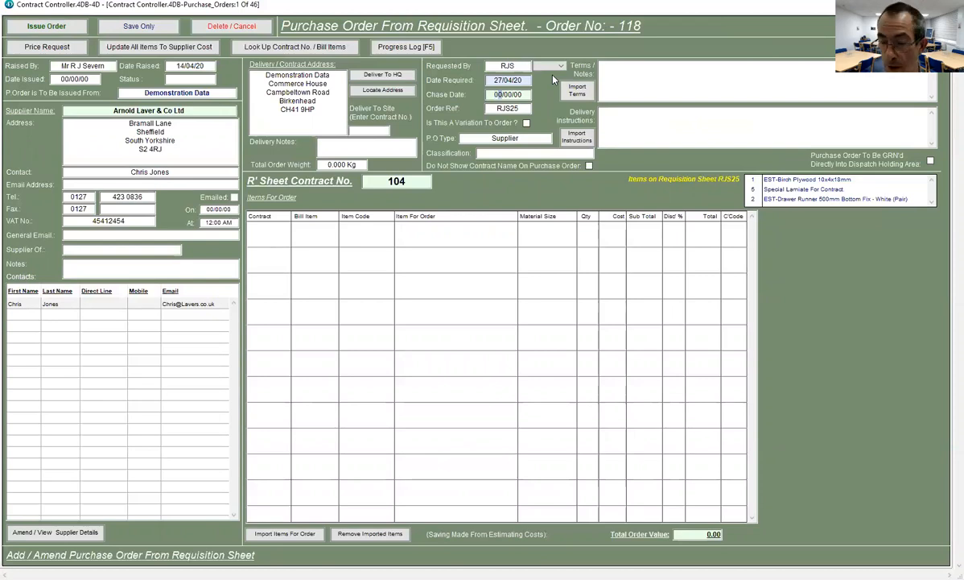
key("Tab")
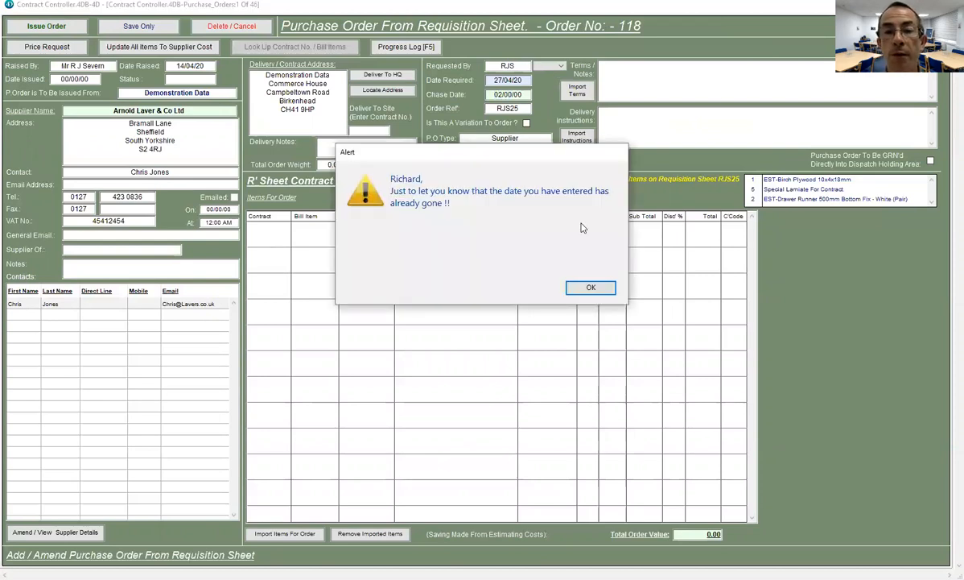
left_click(589, 288)
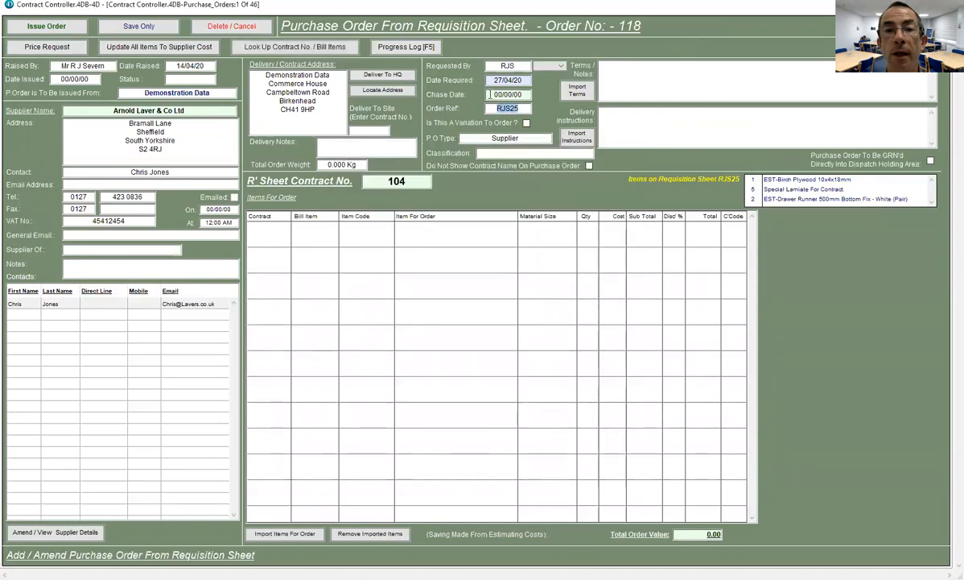
left_click(490, 95)
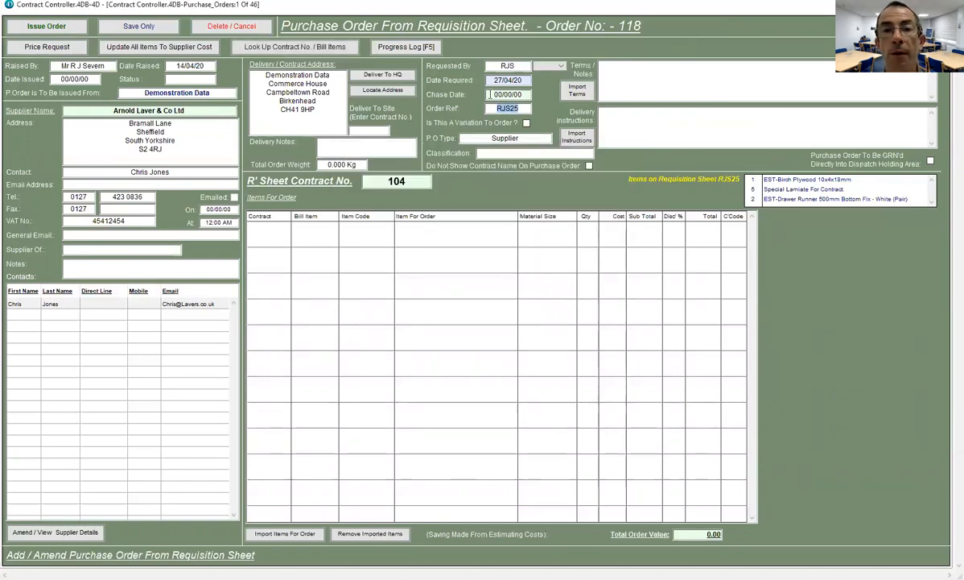
type("200420")
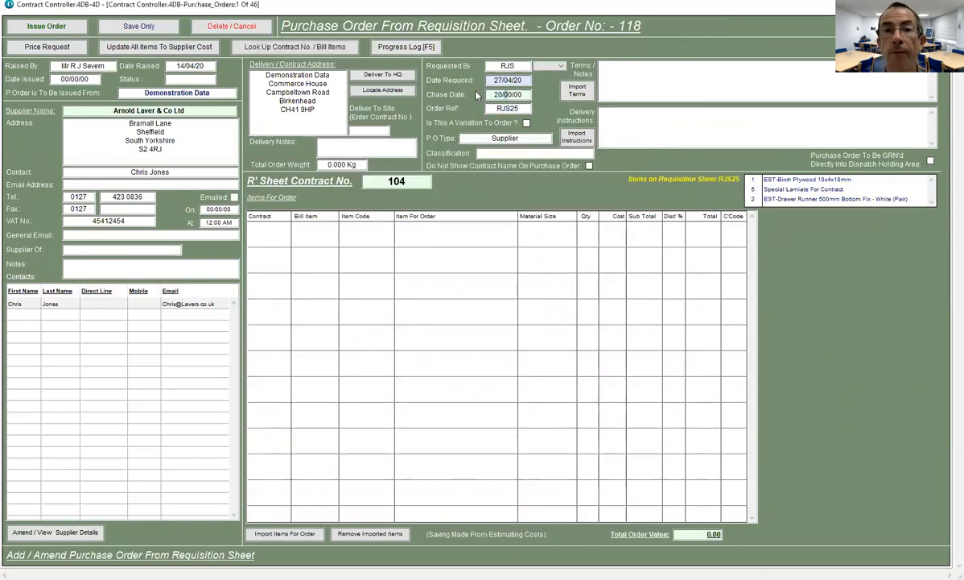
key("Tab")
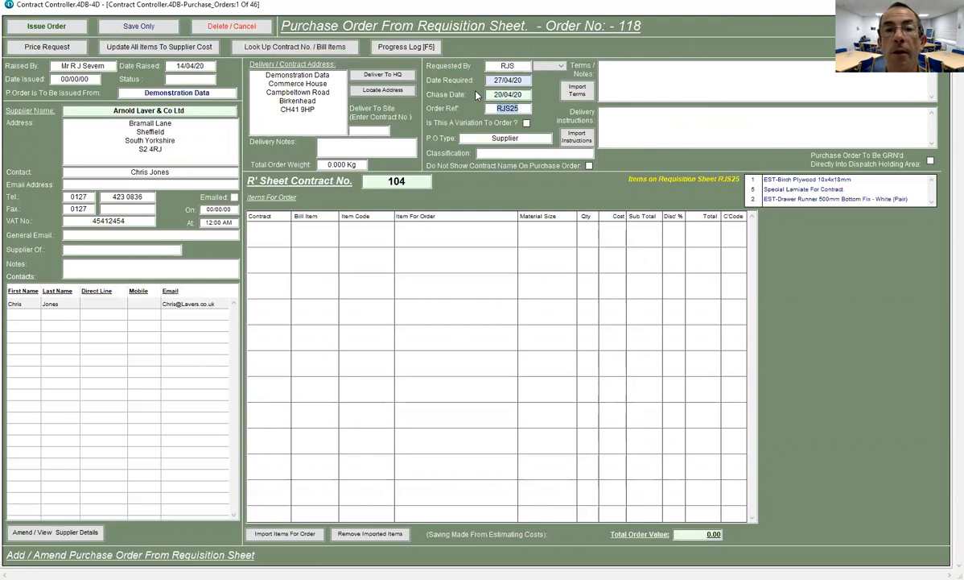
- Set the order classification to Factory and bring up the standard terms list
left_click(499, 153)
double_click(397, 180)
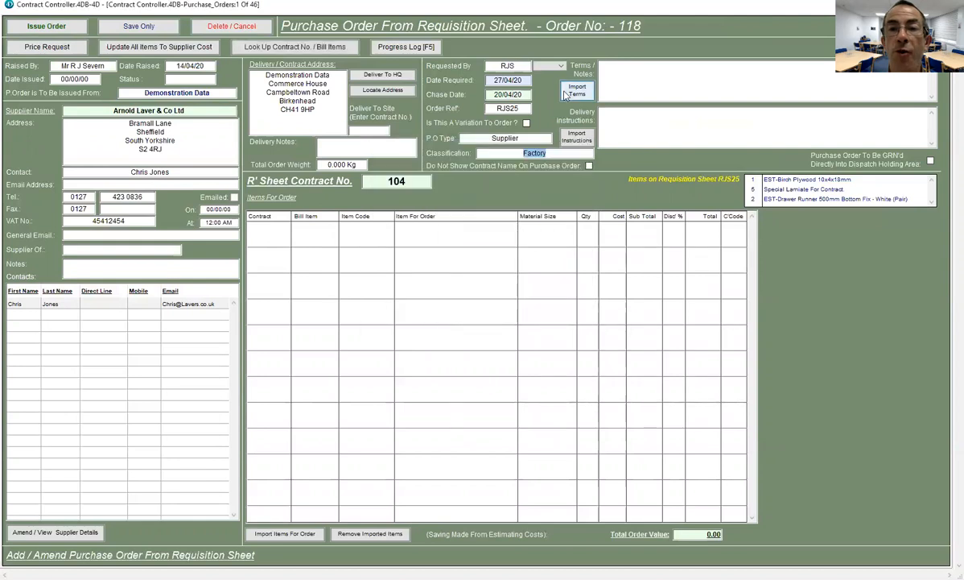
left_click(571, 91)
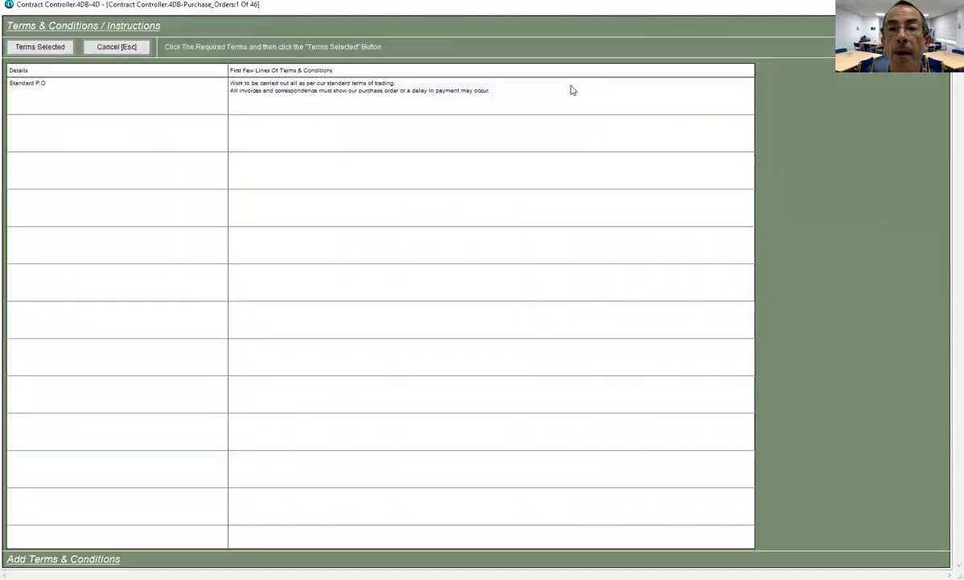
- Apply the Standard P.O terms and import the three contract-104 item lines
left_click(336, 97)
key("Return")
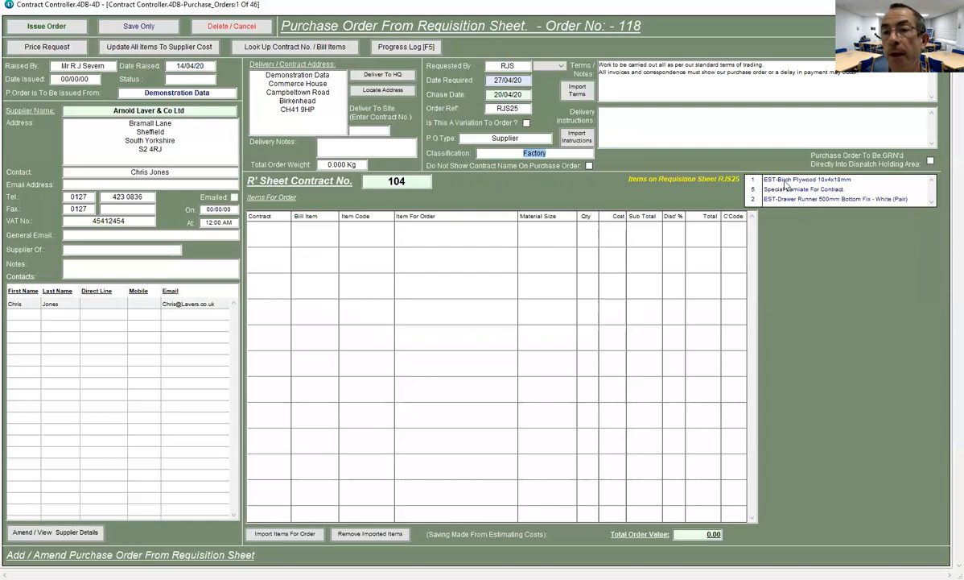
left_click(313, 333)
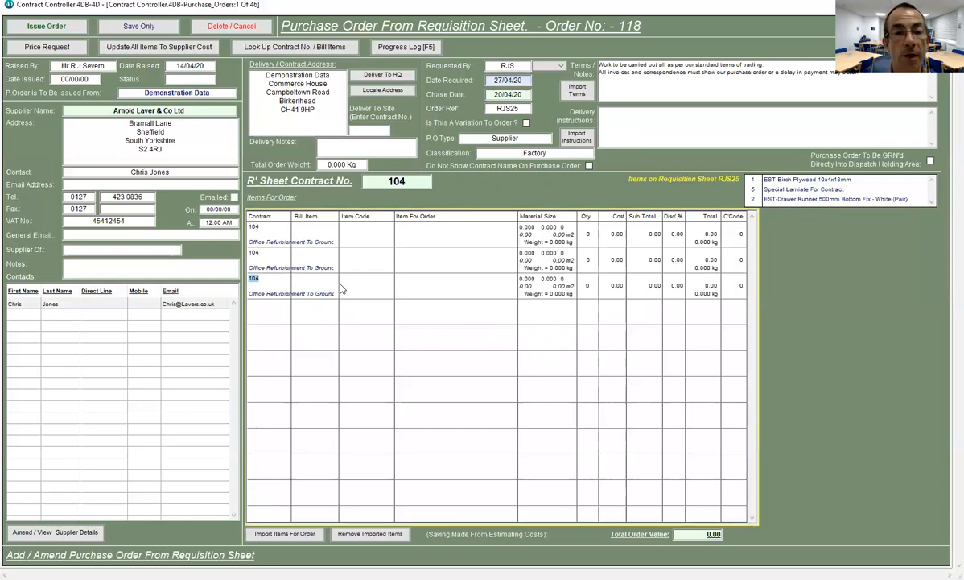
- Delete the two blank item lines from order 118 and begin editing the first line
left_click(340, 287)
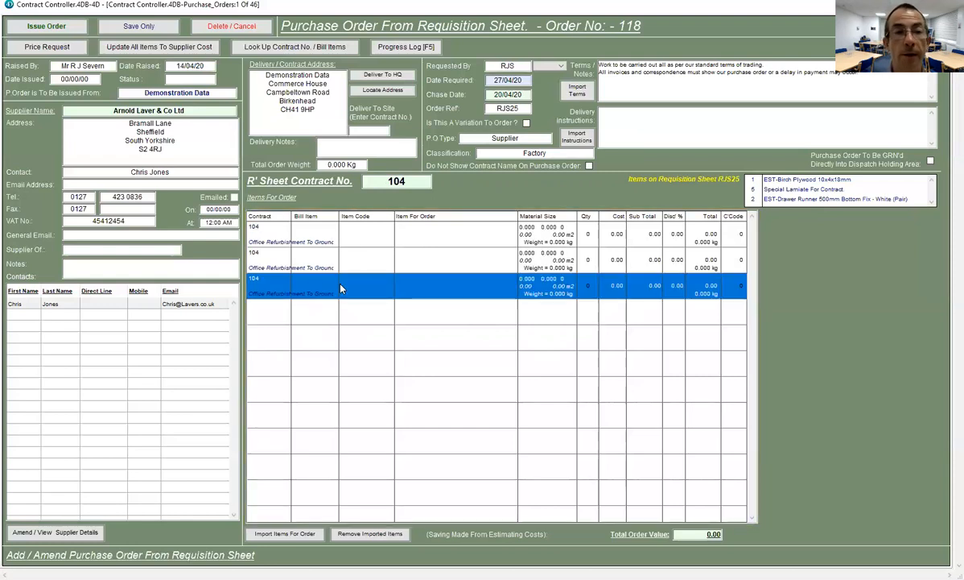
double_click(340, 286)
left_click(219, 32)
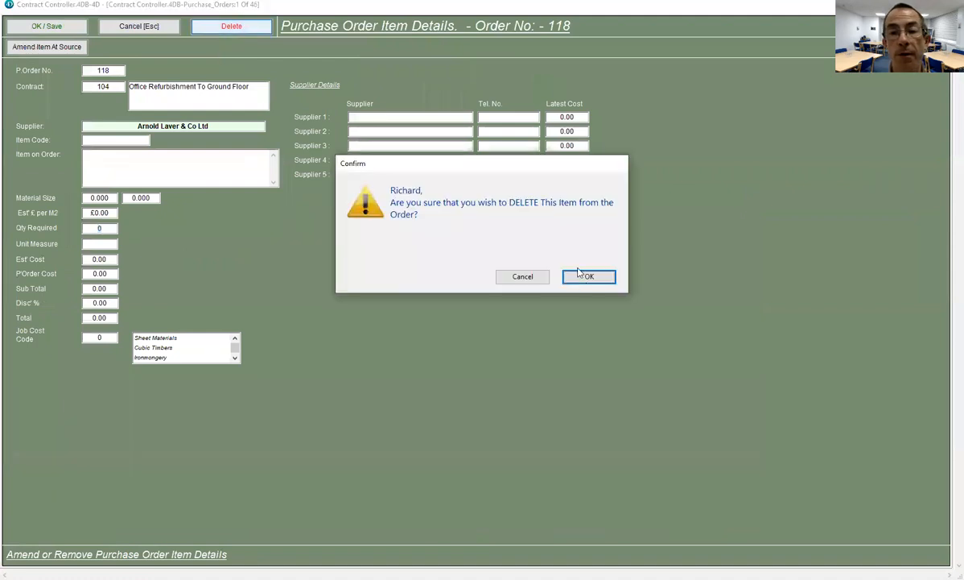
left_click(584, 276)
double_click(317, 256)
left_click(242, 27)
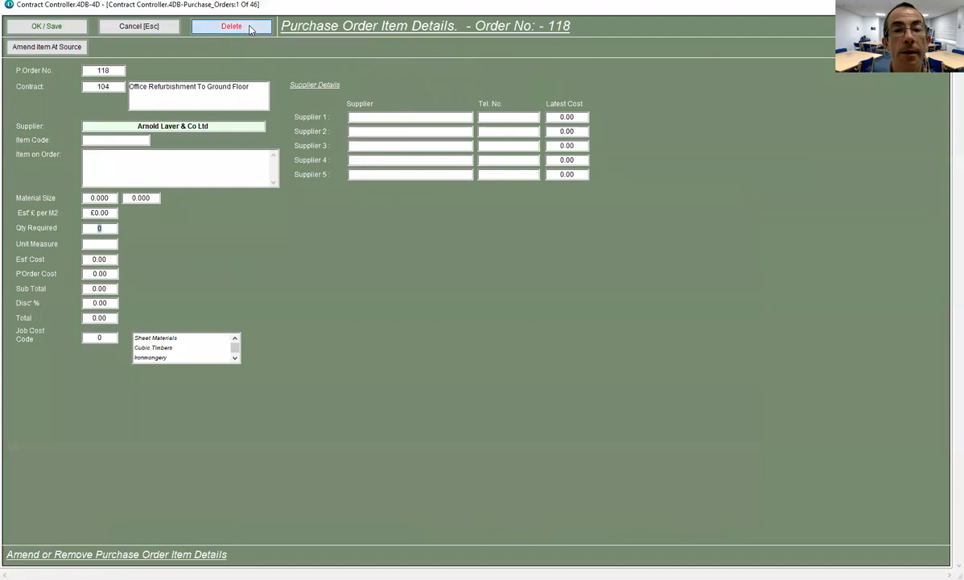
left_click(584, 278)
left_click(287, 234)
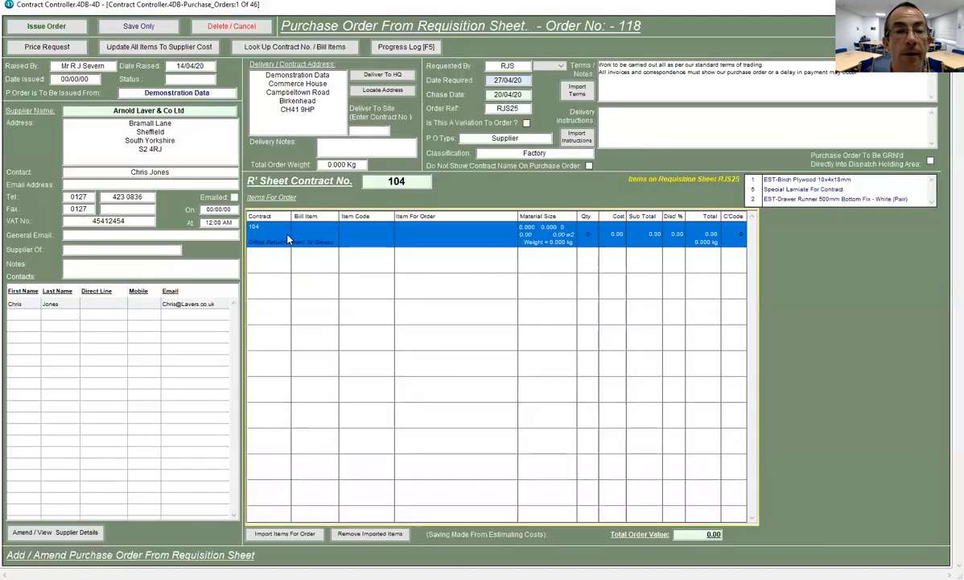
left_click(277, 227)
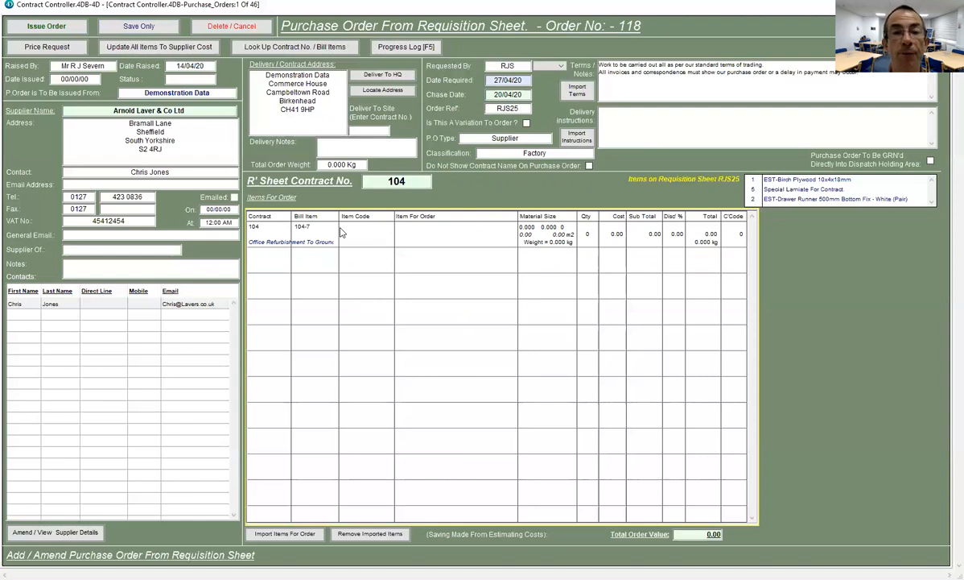
- Fill the first 104-7 line with EST-PLY18MMWBP-01 plywood: 1 Sheet at 19.00
key("Tab")
key("Return")
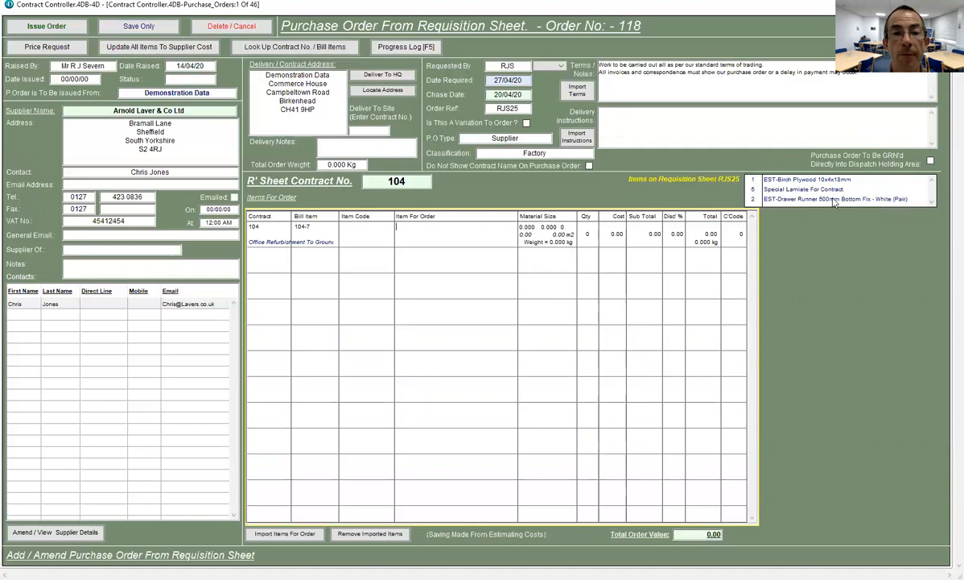
key("Tab")
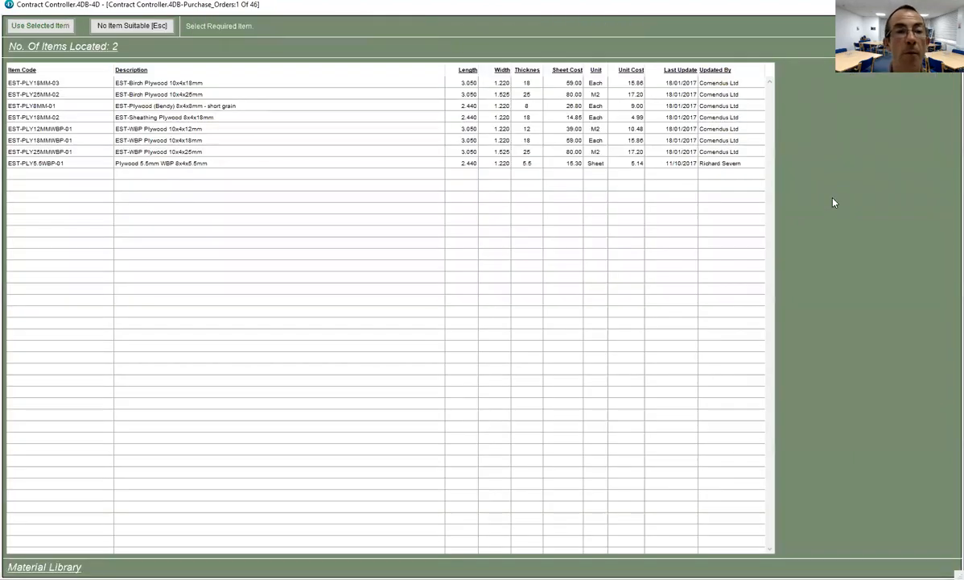
left_click(149, 140)
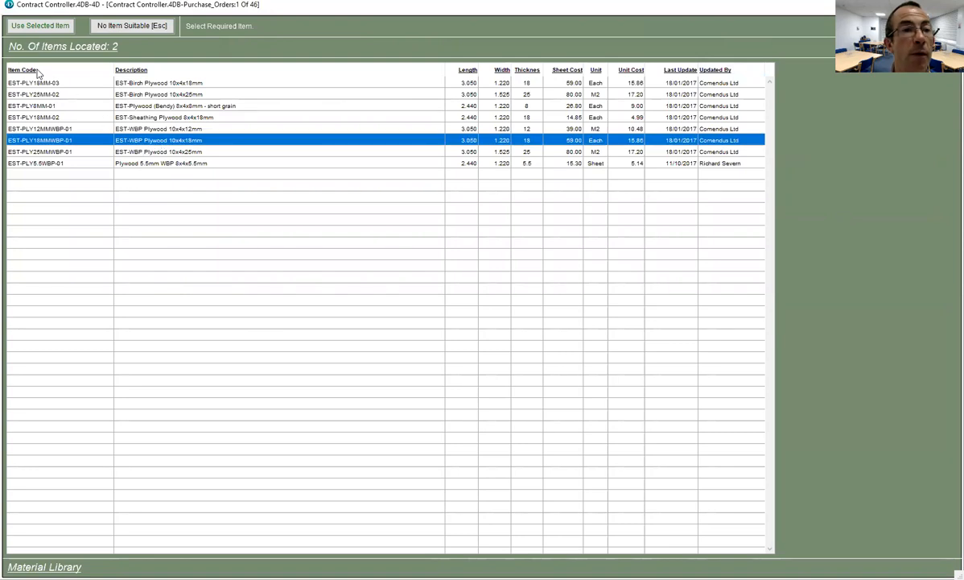
left_click(39, 27)
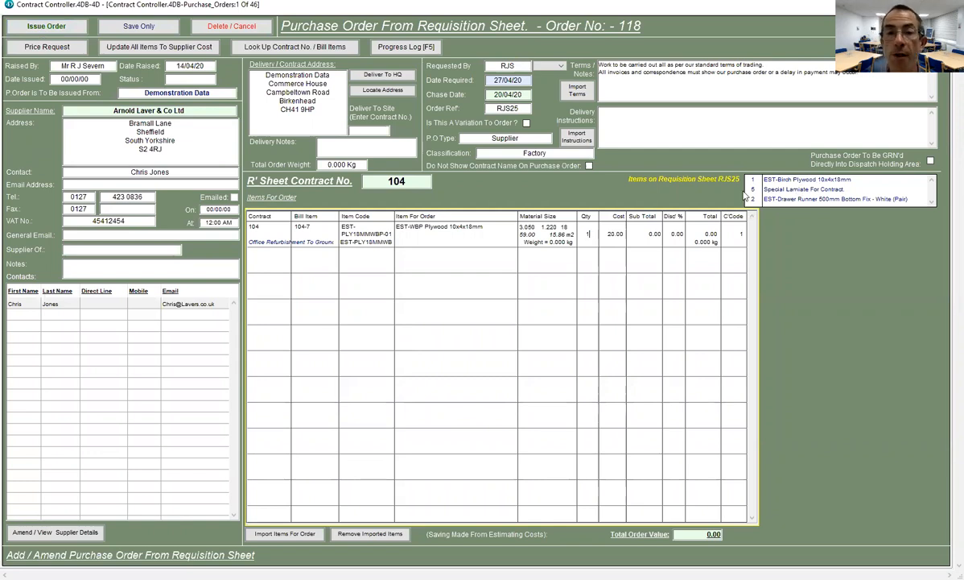
type("1")
key("Return")
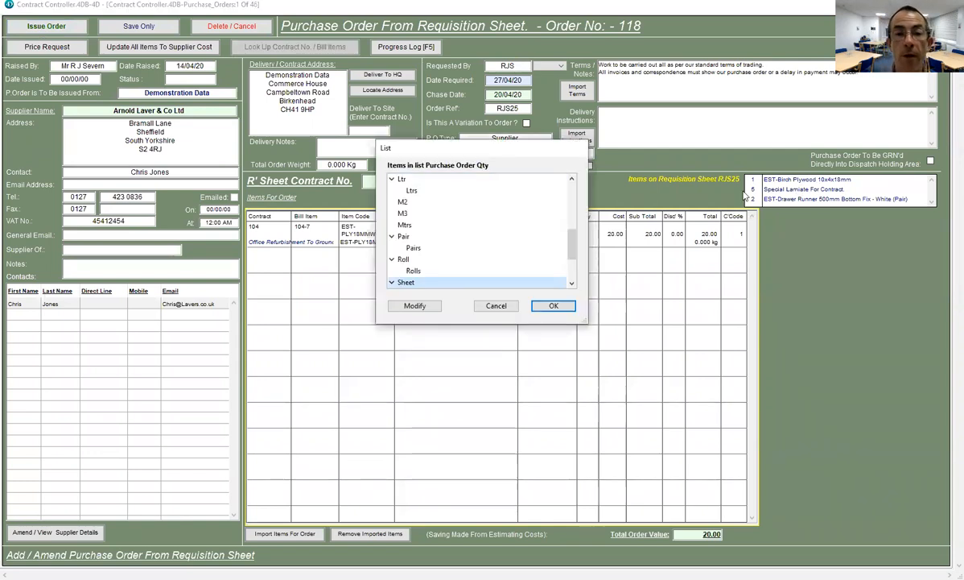
key("Return")
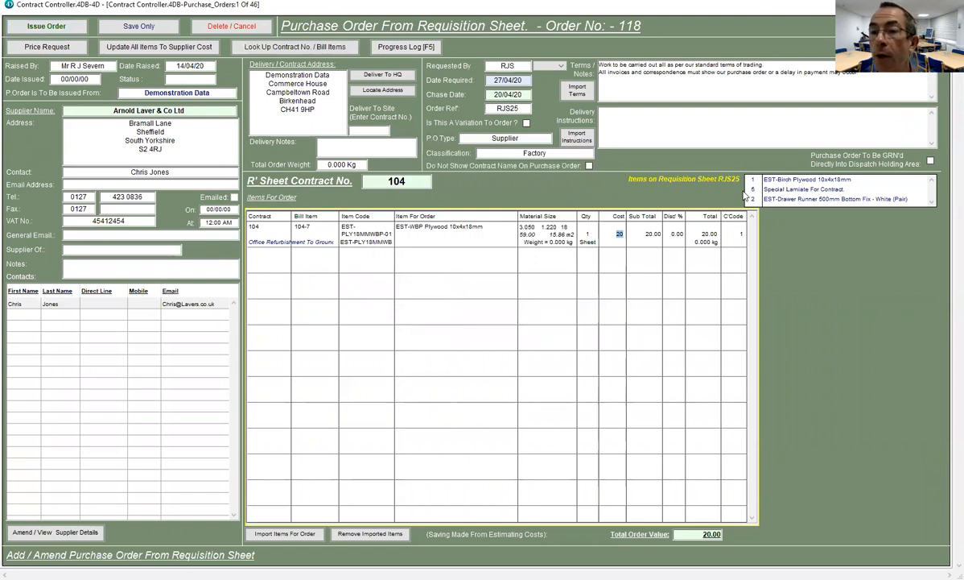
key("Return")
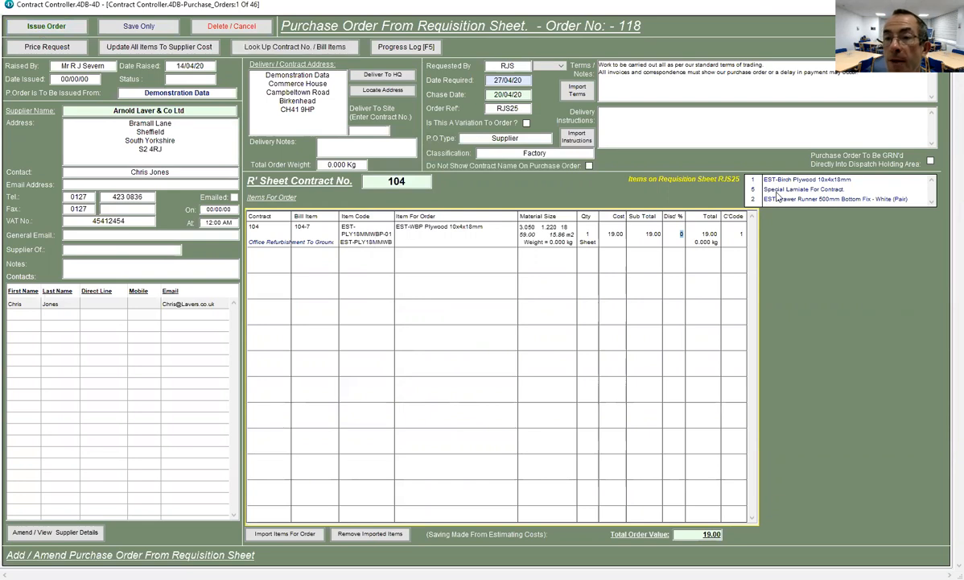
- Start a second order line with bill item 104-7
left_click(469, 343)
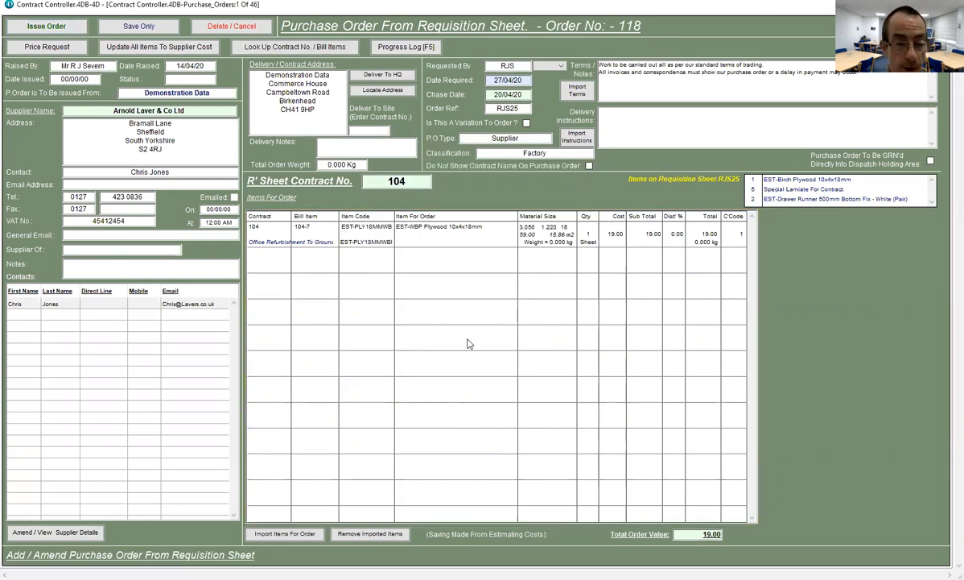
double_click(469, 343)
type("104")
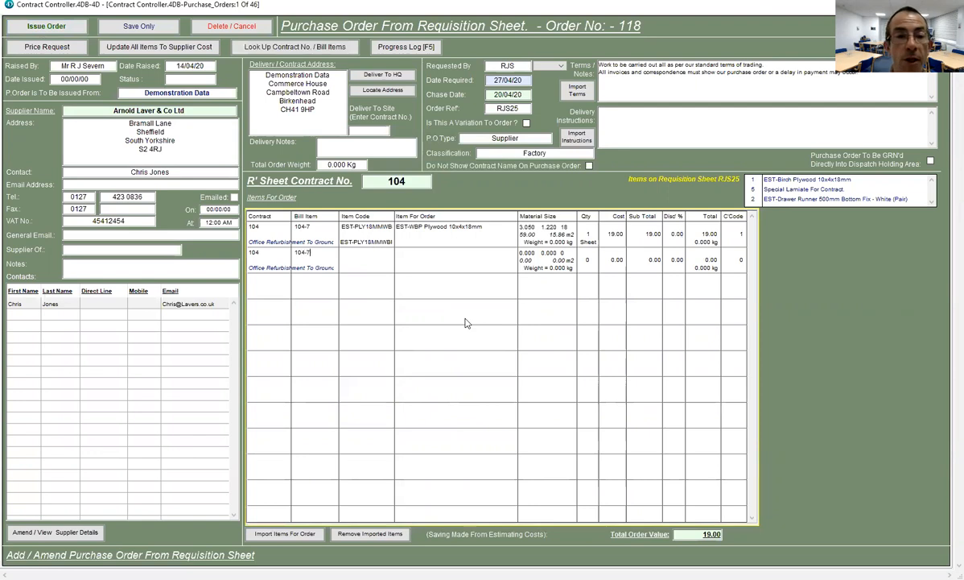
type("-7")
- Add a one-off Laminate Ref xyz line for 104-7: 5 sheets at 65.00
key("Tab")
key("Return")
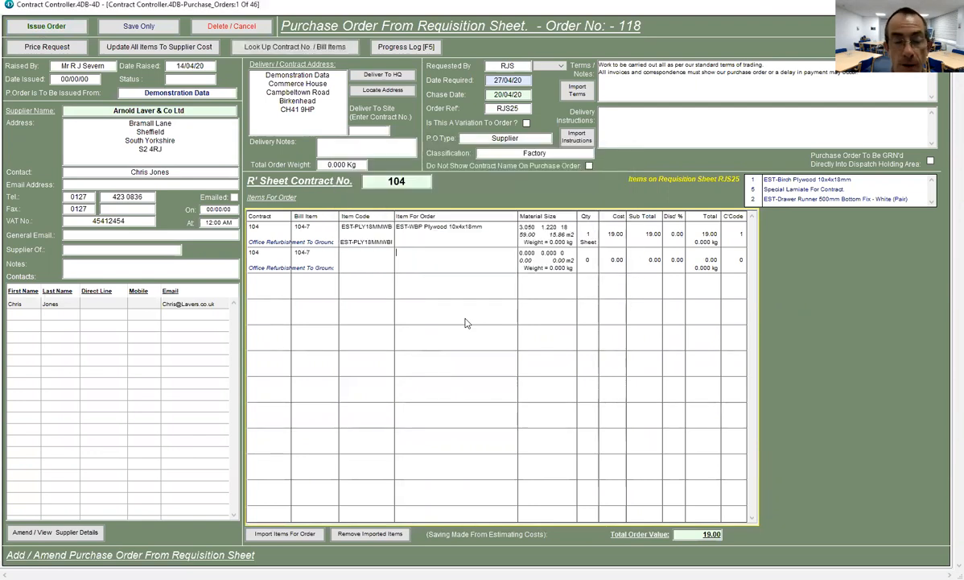
type("Lami")
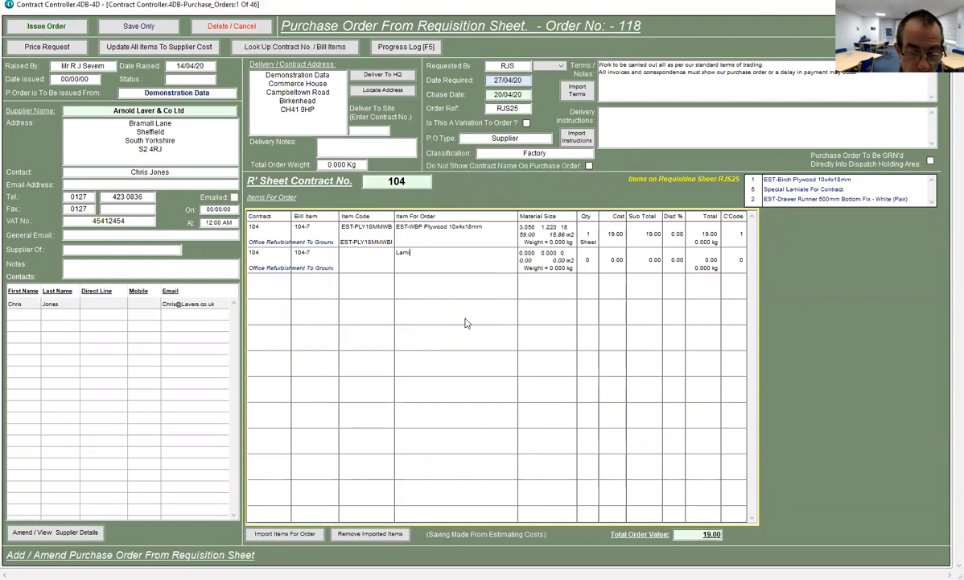
type("nate Ref xyz")
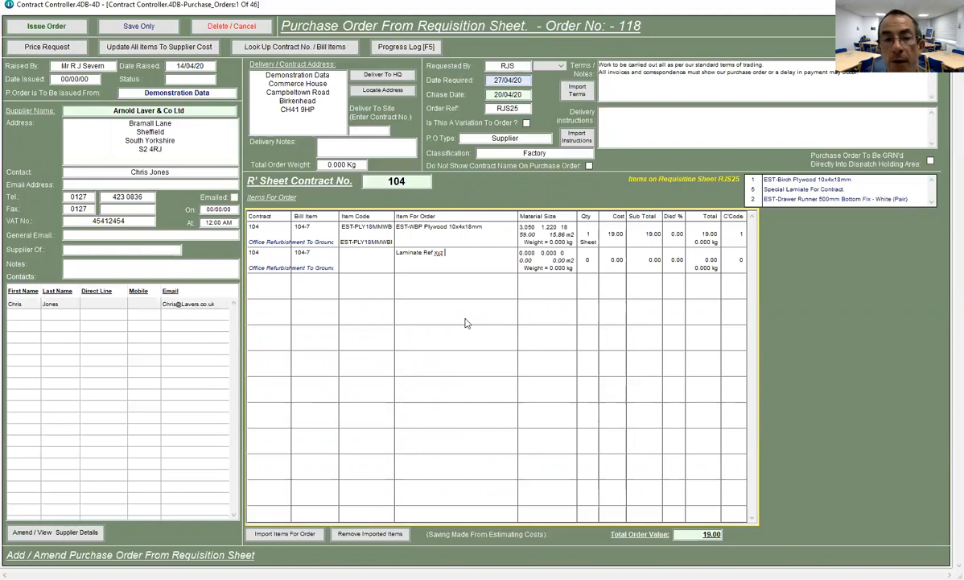
key("Tab")
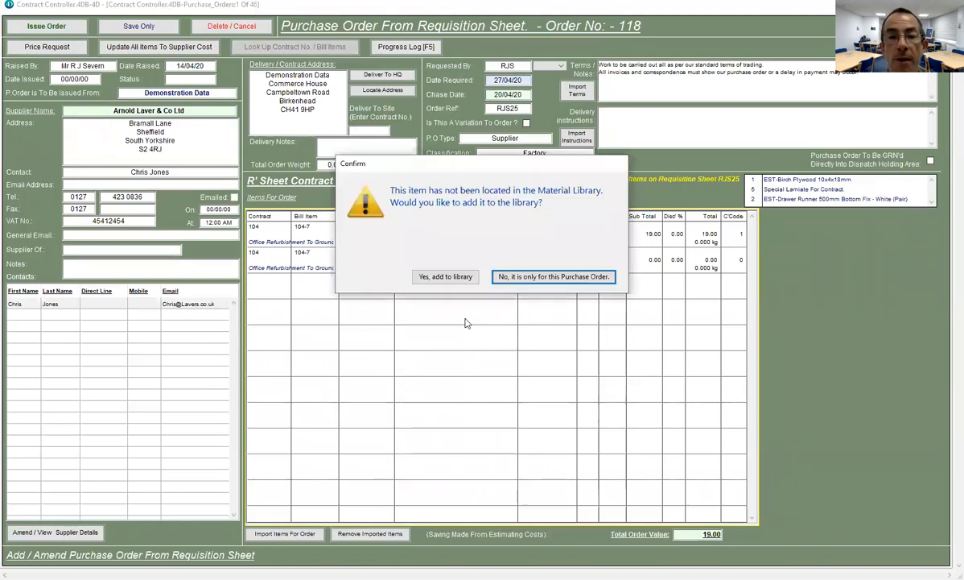
left_click(507, 278)
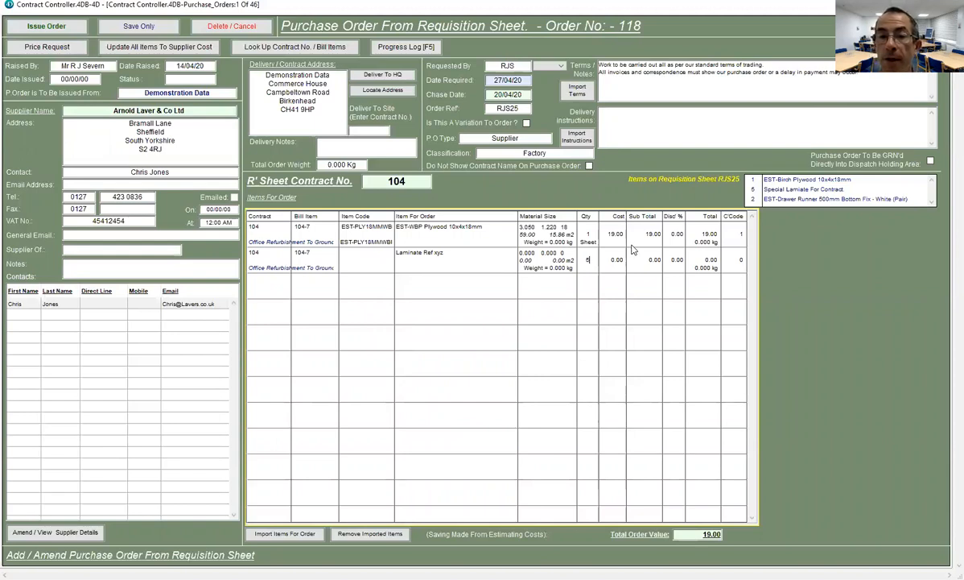
key("Tab")
key("s")
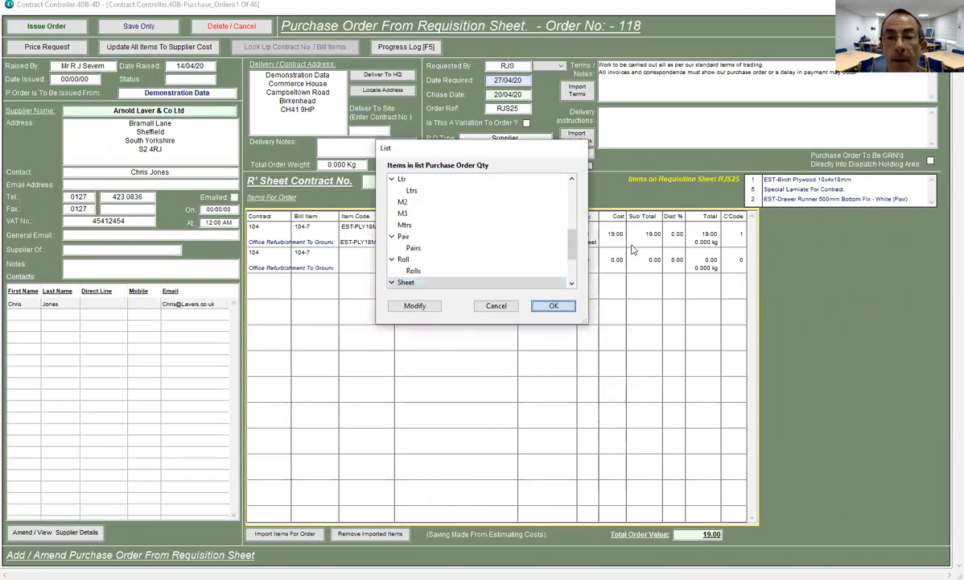
key("Return")
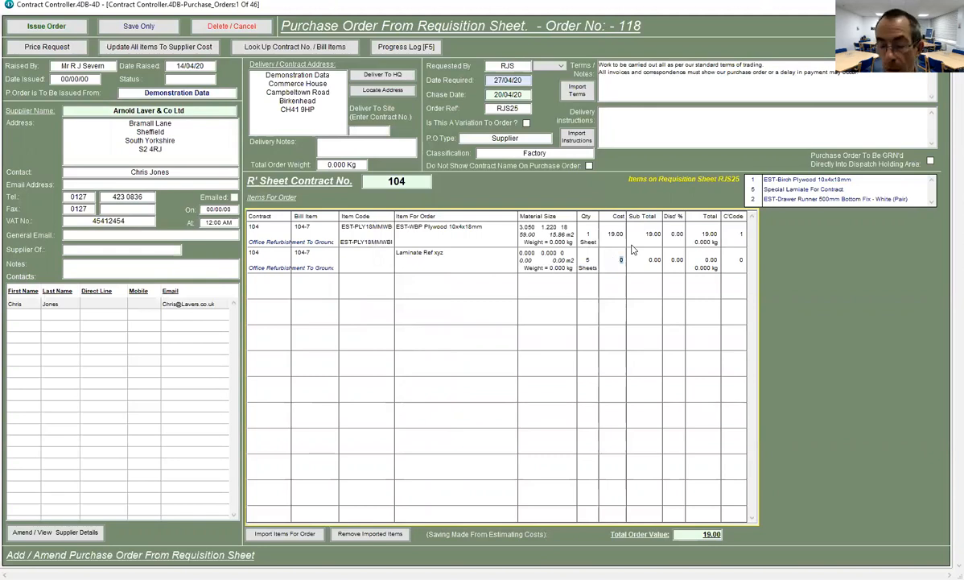
type("65")
key("Tab")
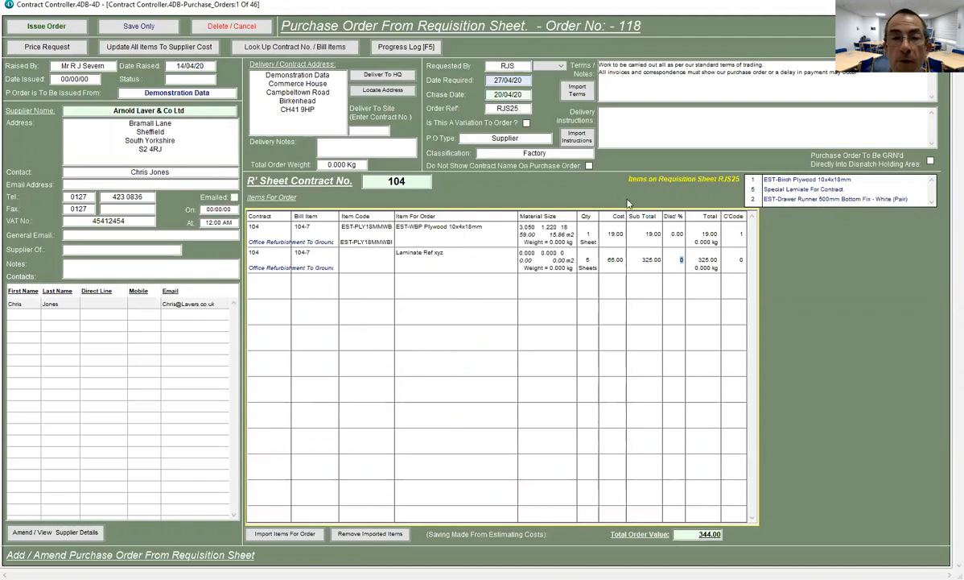
- Assign the Sheet Materials cost code to the Laminate Ref xyz line
left_click(68, 28)
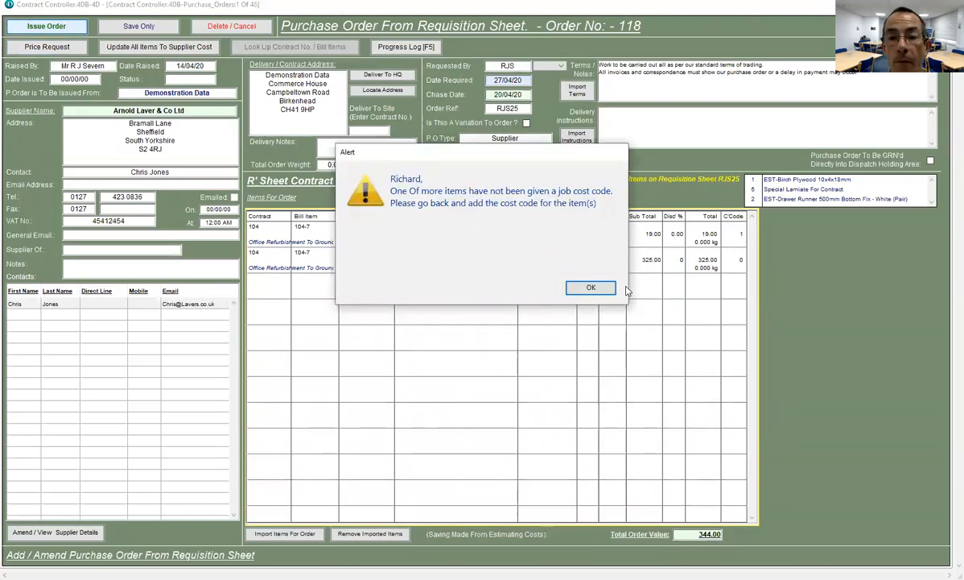
left_click(591, 288)
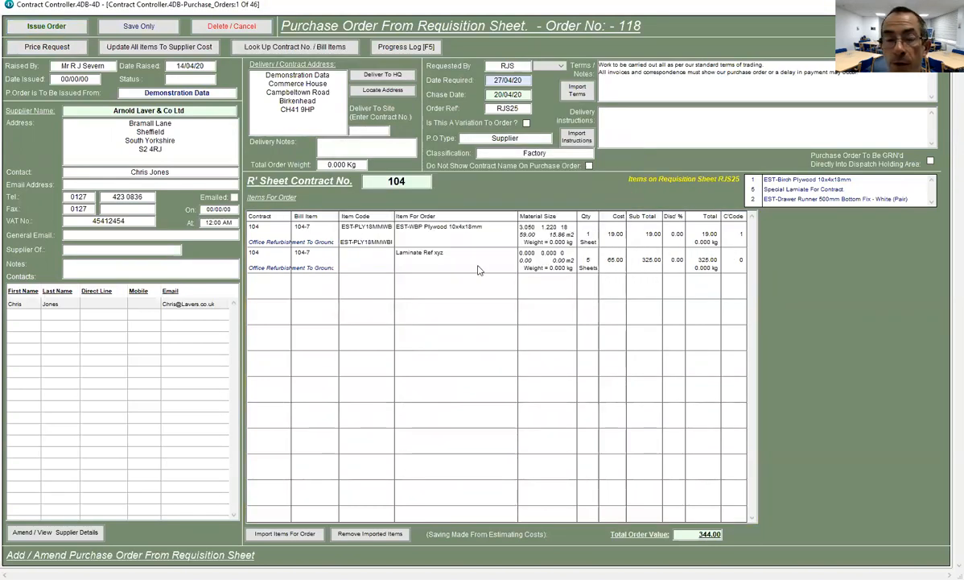
left_click(727, 260)
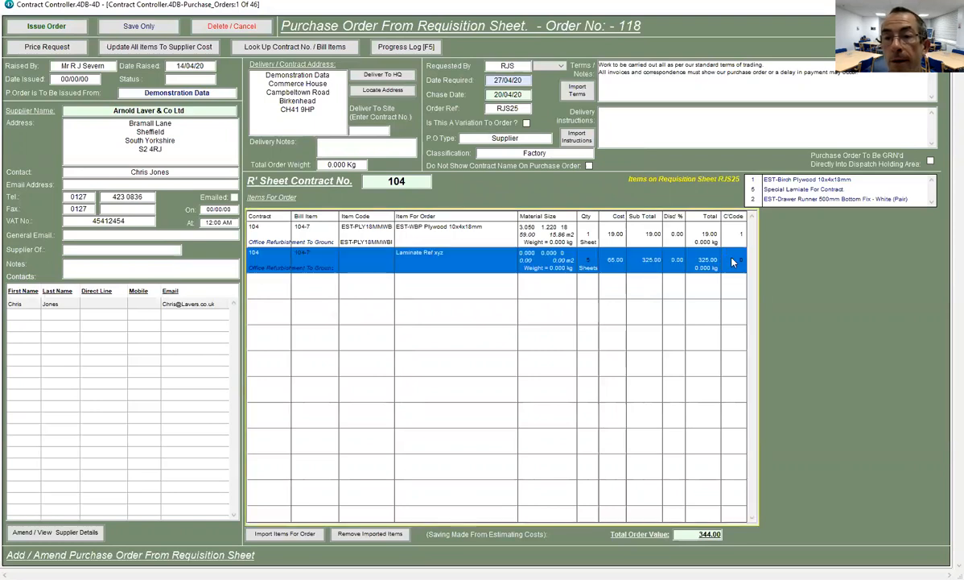
double_click(734, 260)
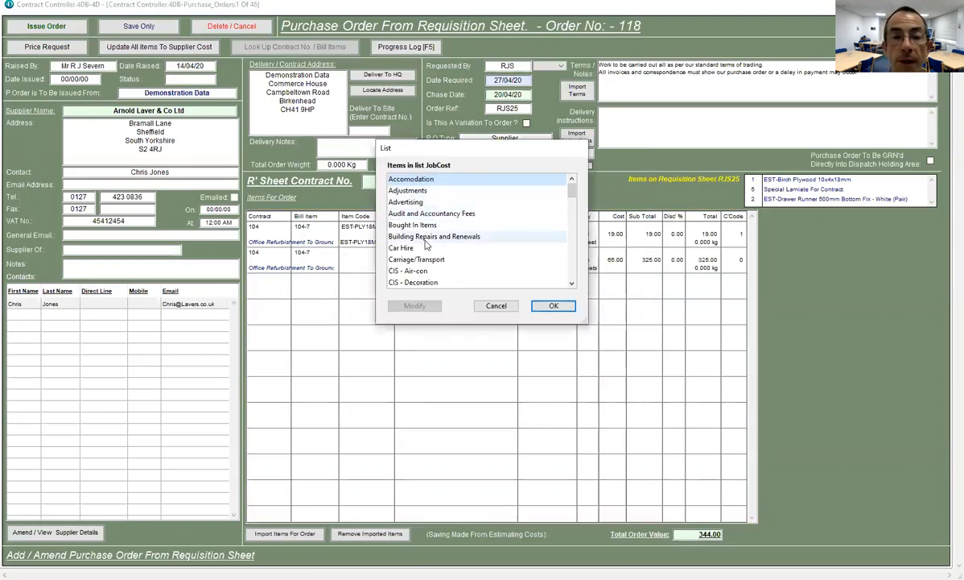
key("s")
scroll(422, 248, "down", 2)
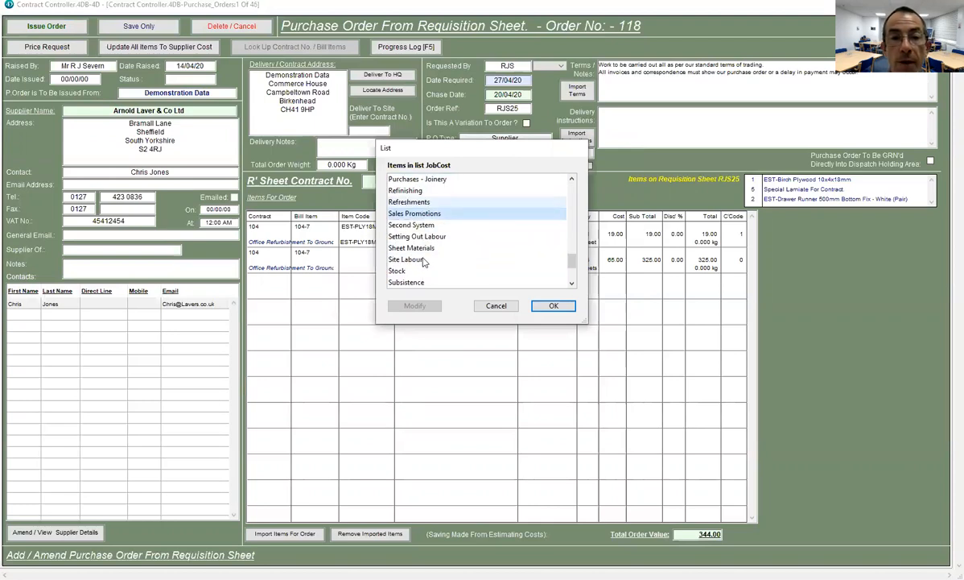
double_click(423, 248)
- Issue purchase order 118 without printing, PDF, e-mail or a production copy
left_click(40, 26)
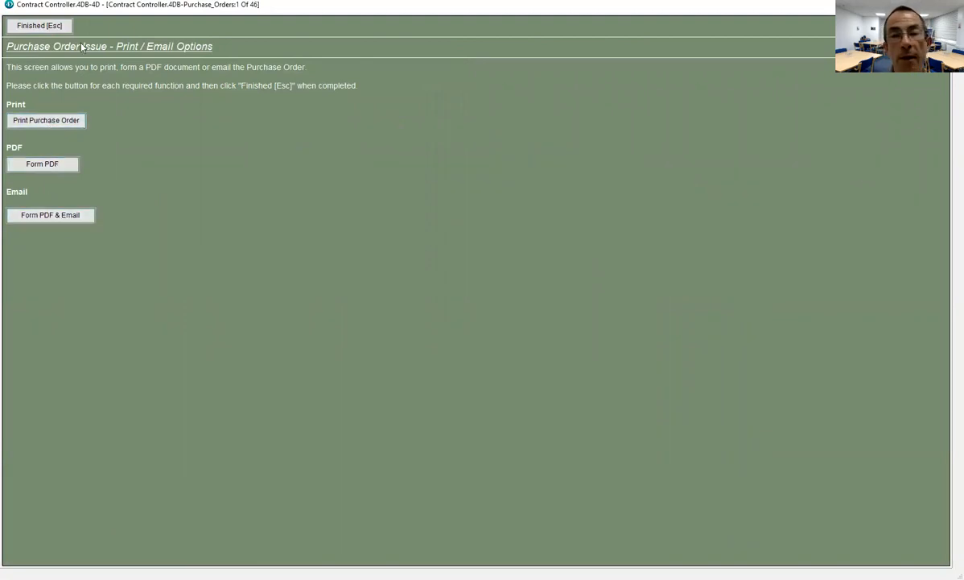
left_click(39, 26)
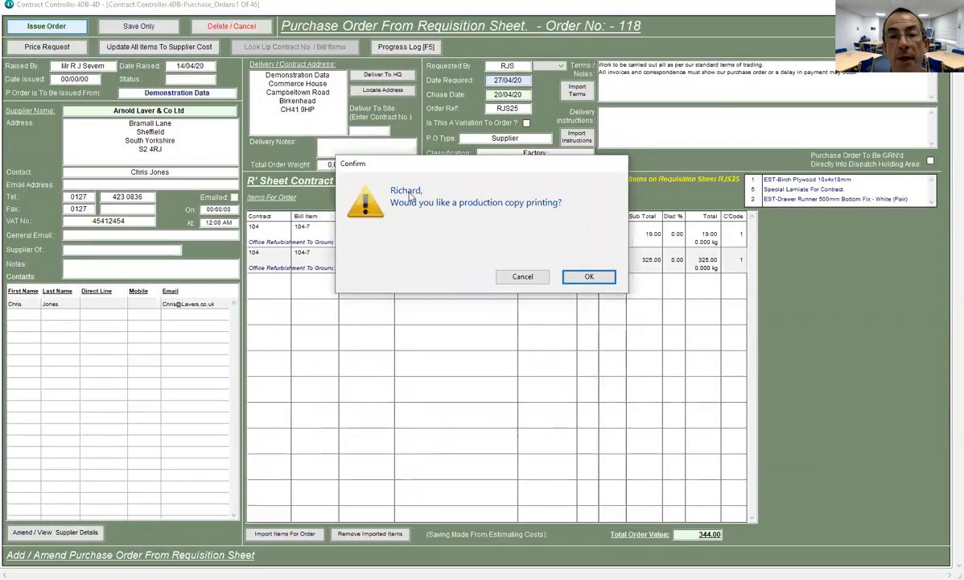
left_click(522, 277)
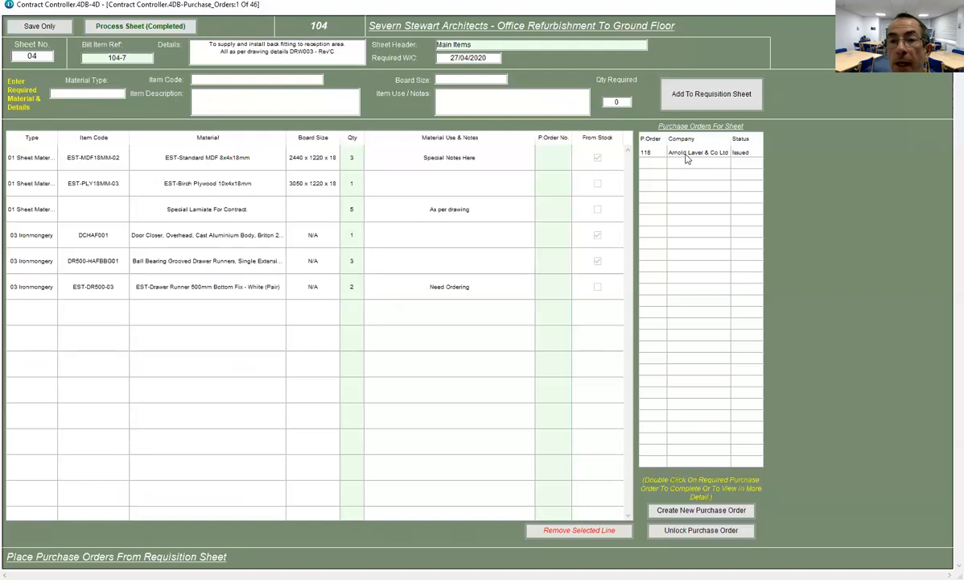
- Select order 118 and enter it on the Birch Plywood and Special Laminate lines
left_click(649, 153)
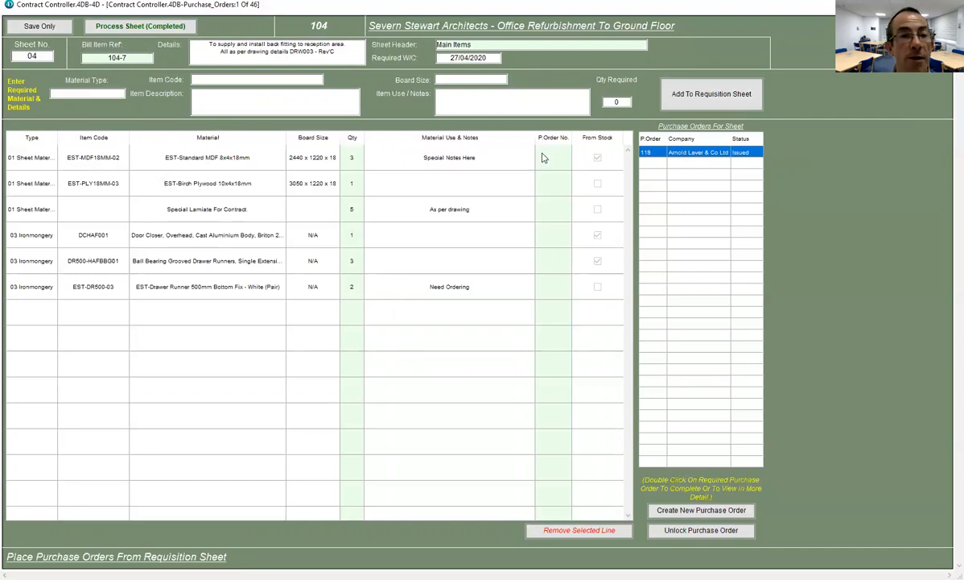
left_click(541, 182)
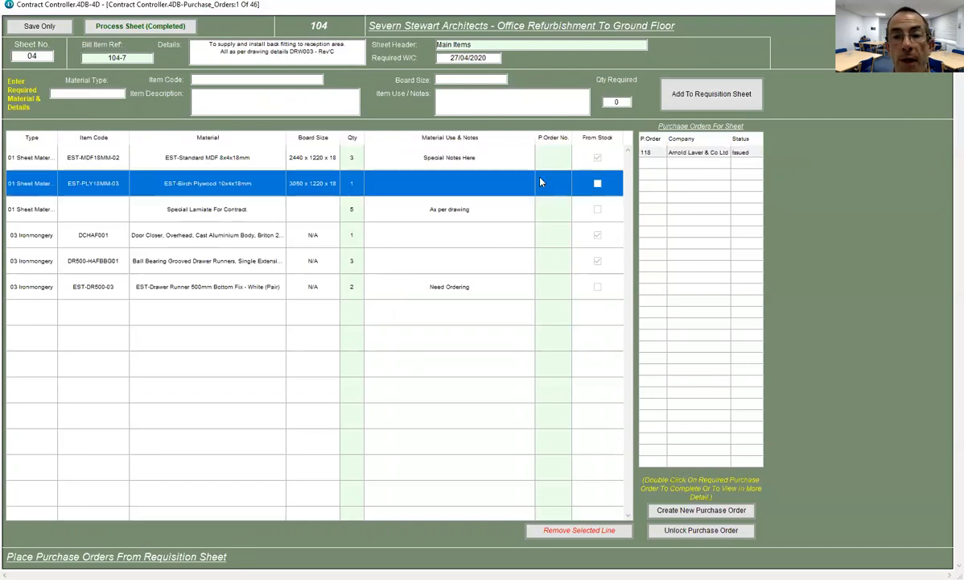
left_click(542, 183)
type("118")
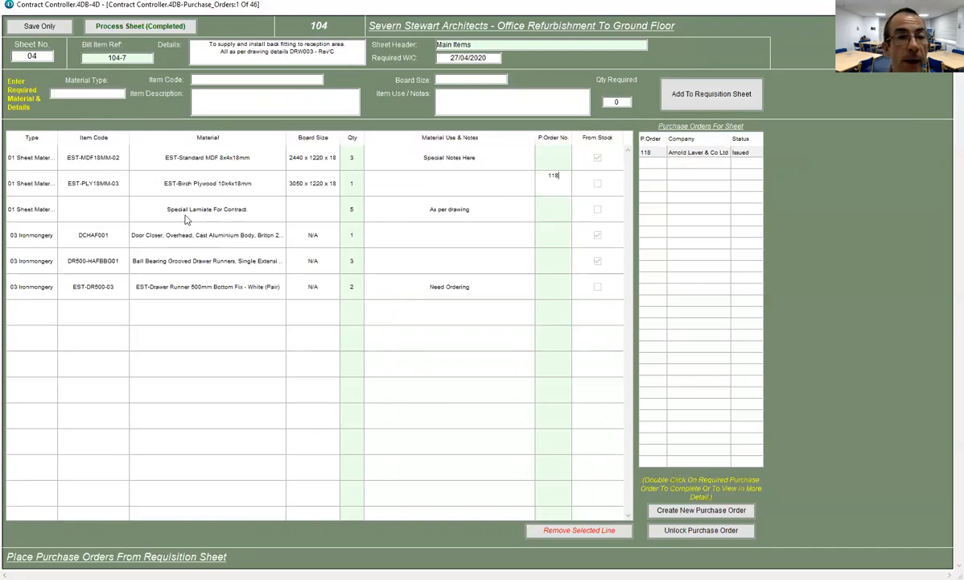
left_click(541, 211)
left_click(556, 211)
type("118")
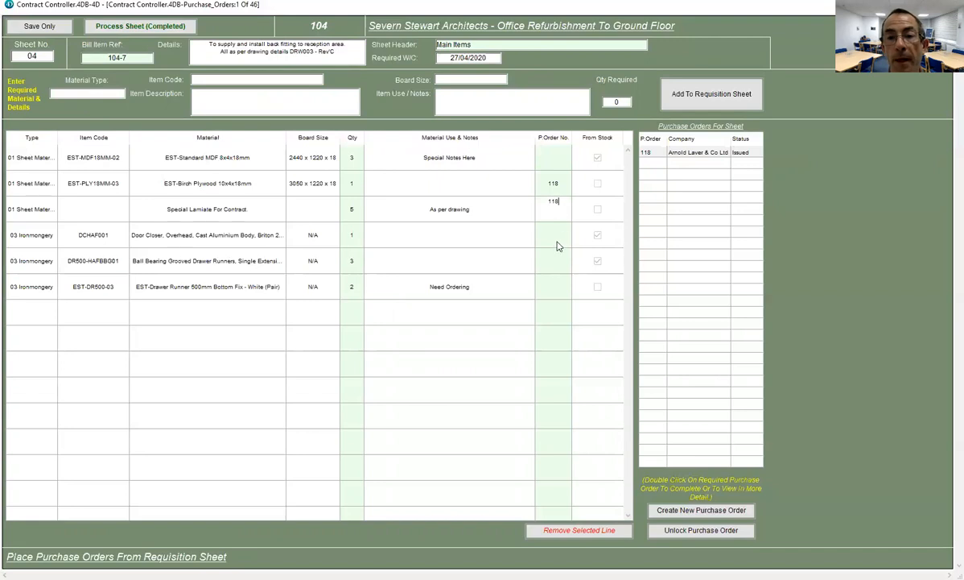
left_click(546, 163)
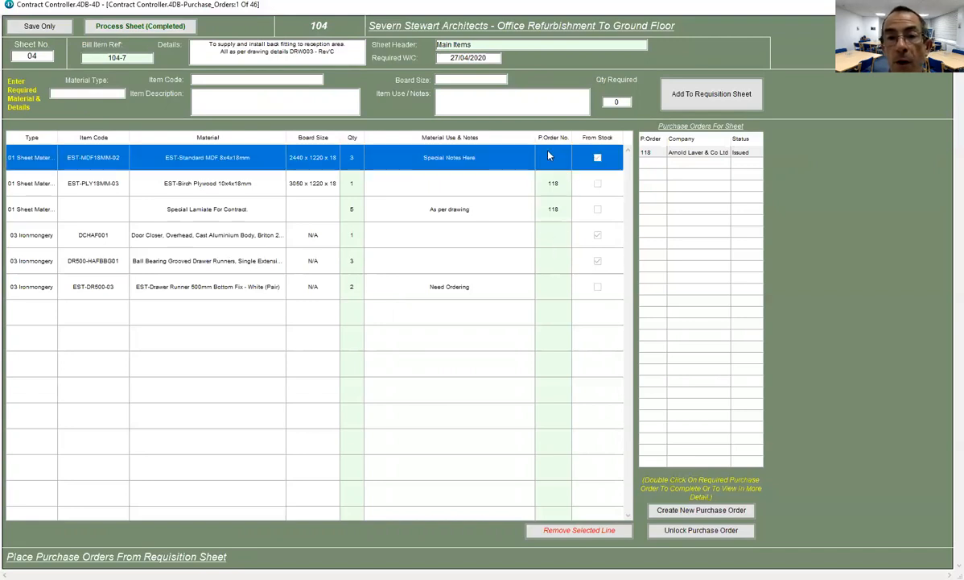
- Try 118 on the Standard MDF line, dismiss the stock-item warning, and commit the rows
left_click(547, 153)
type("118")
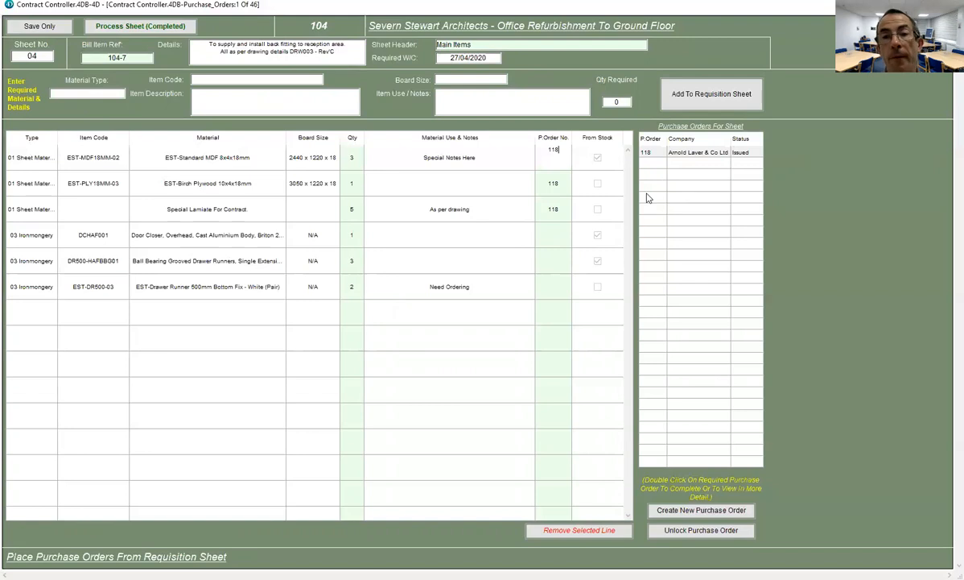
key("Return")
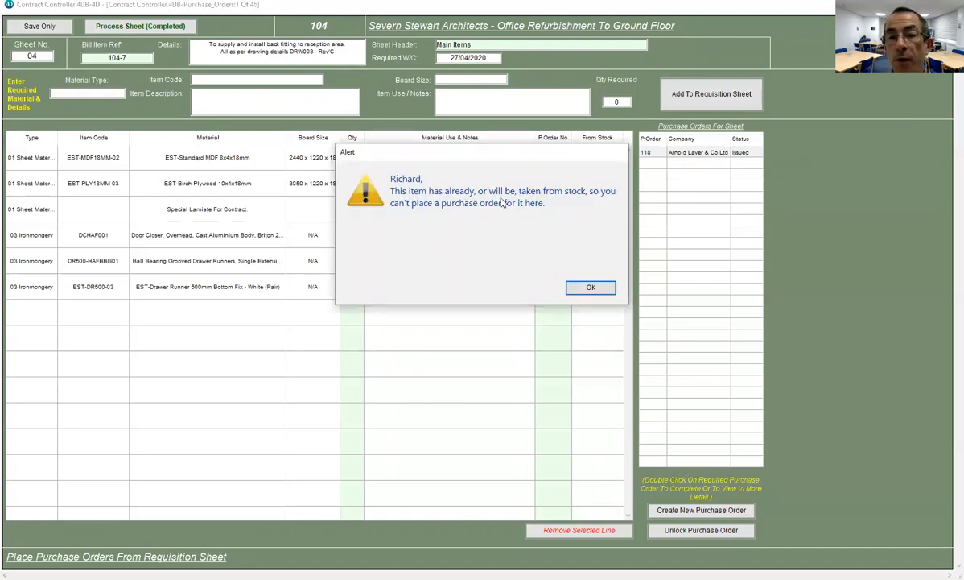
left_click(577, 287)
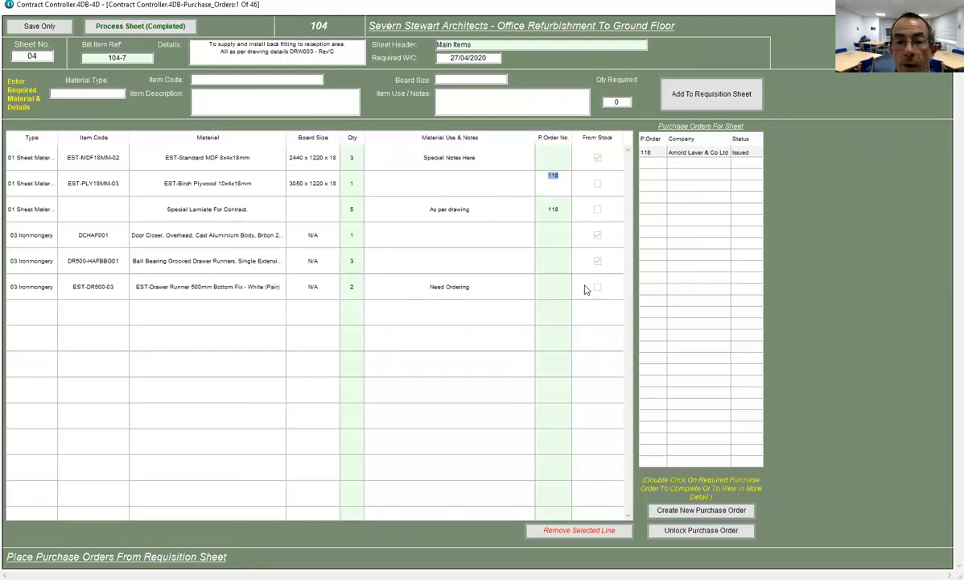
left_click(460, 328)
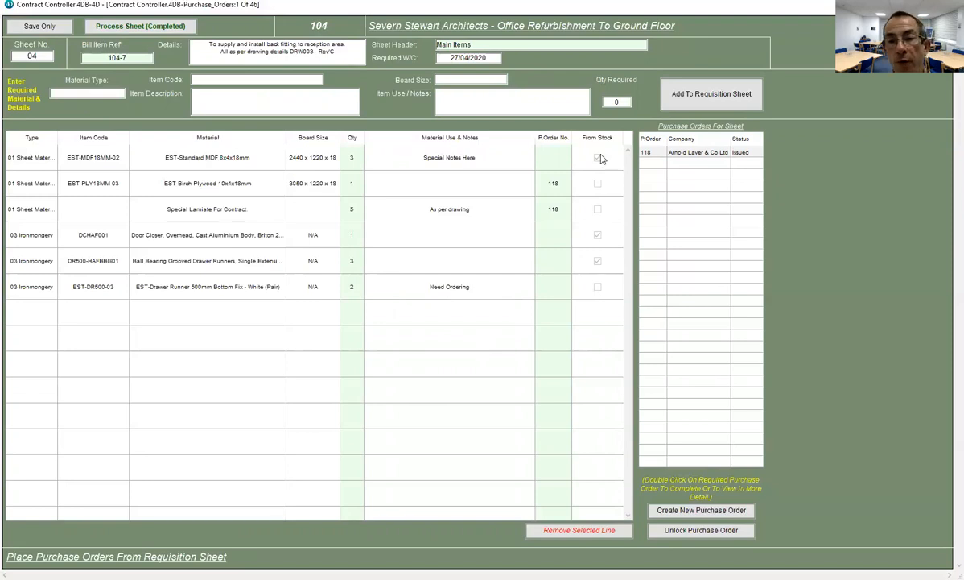
left_click(126, 28)
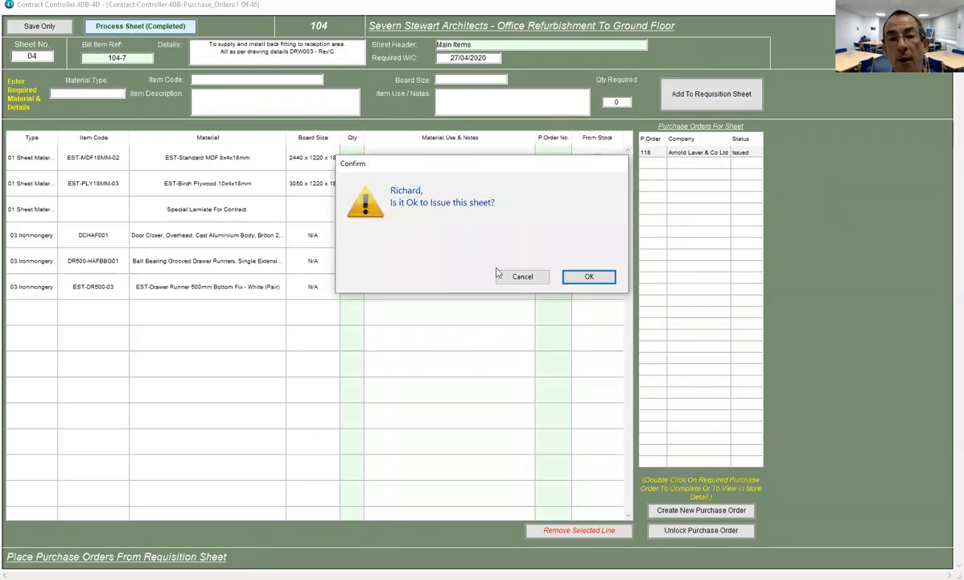
left_click(586, 276)
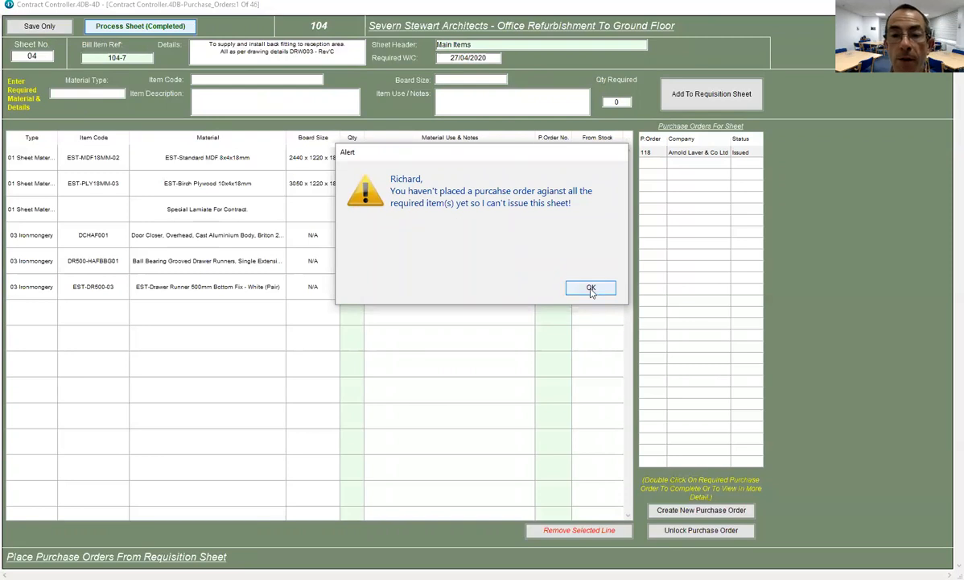
key("Return")
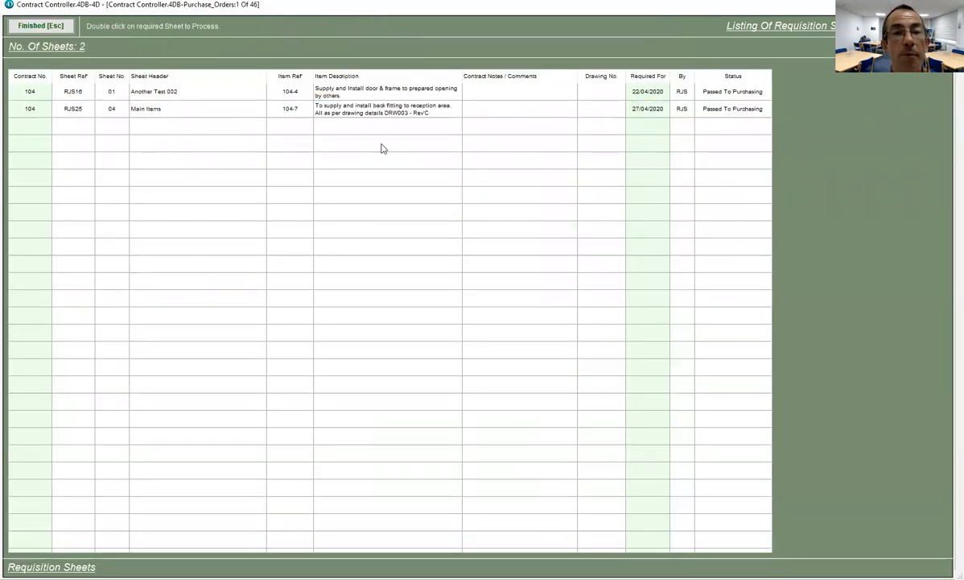
double_click(266, 112)
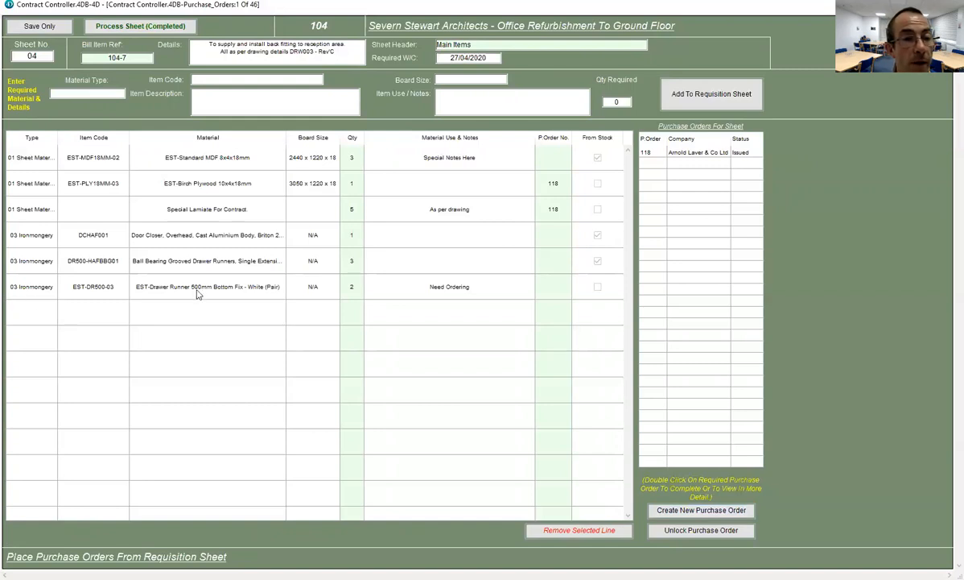
- Create a new purchase order to Hafele UK Ltd, delivered to head office, chase date 20/04/20
left_click(682, 511)
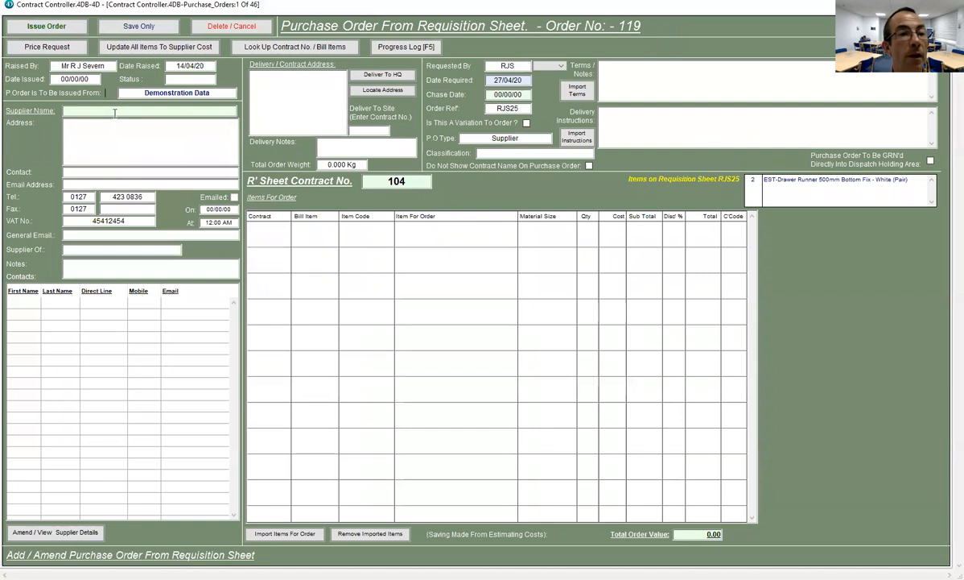
type("Haf")
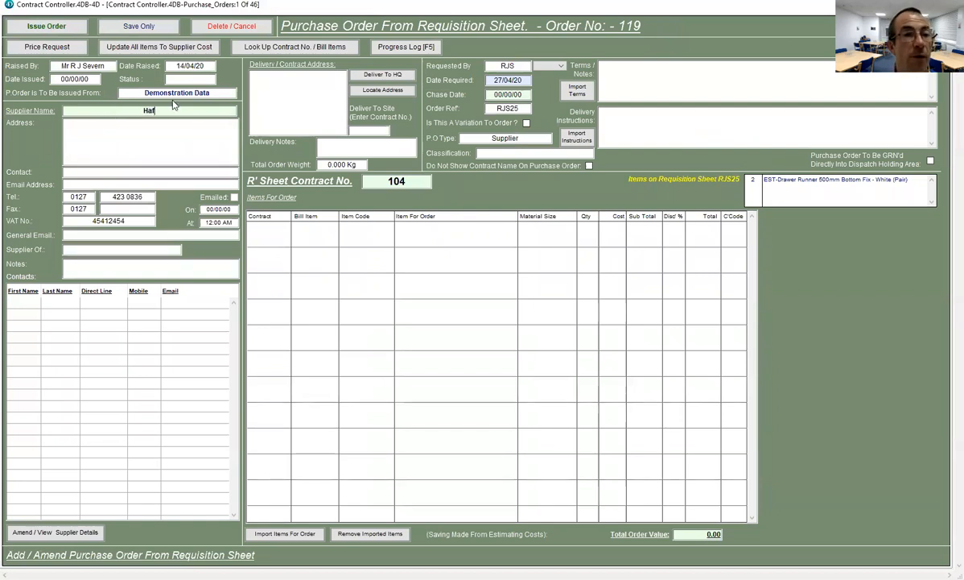
key("Tab")
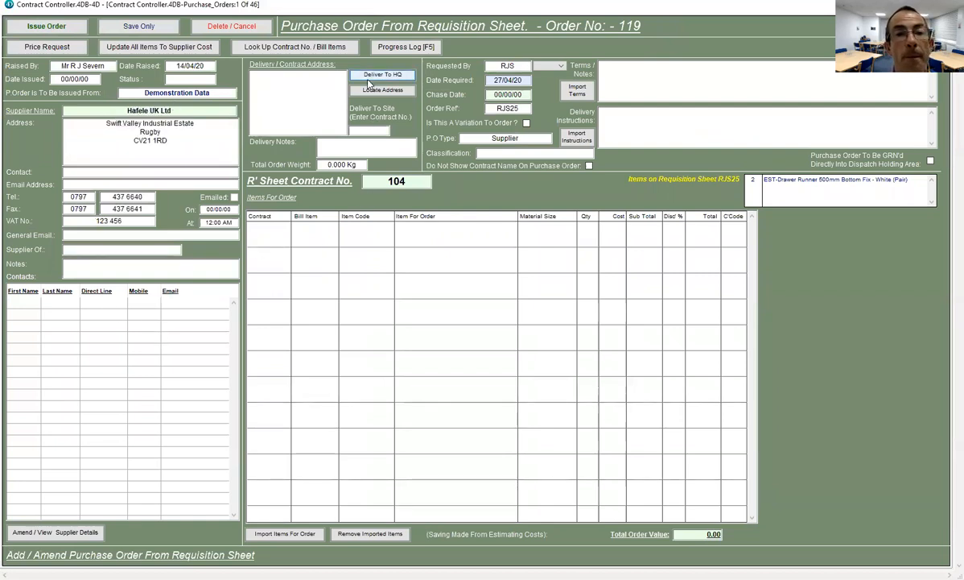
left_click(383, 75)
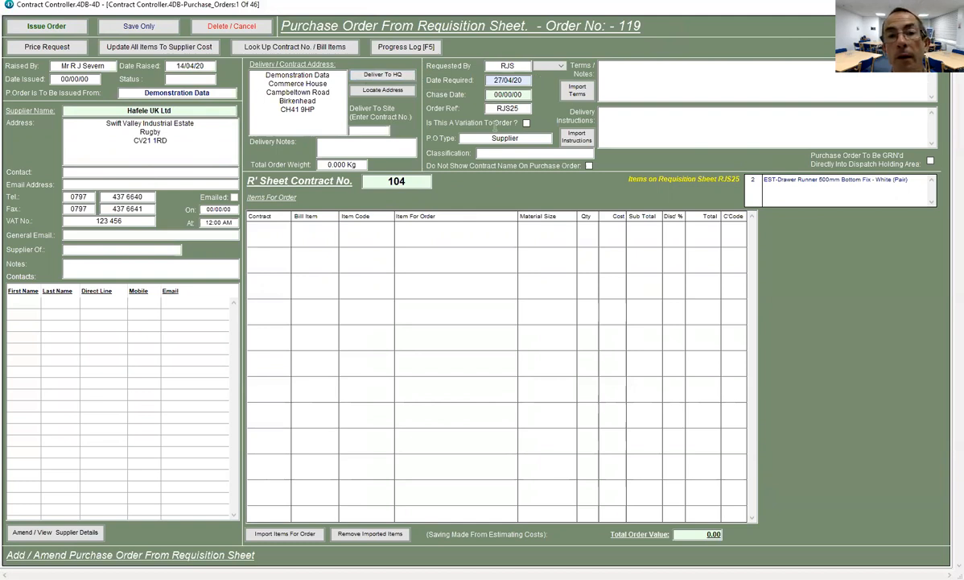
type("20/04/20")
key("Tab")
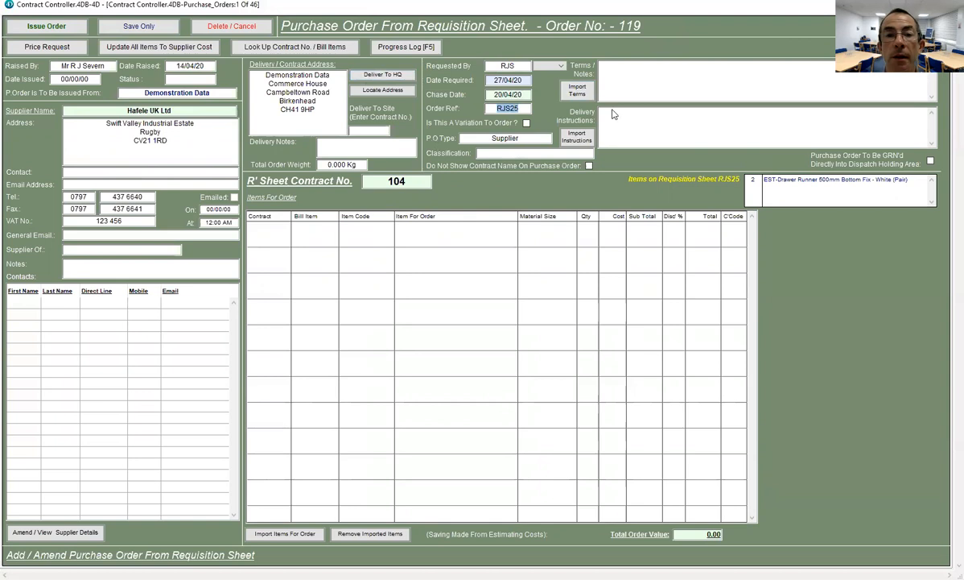
- Classify the order as Factory and apply the Standard P.O terms
left_click(549, 153)
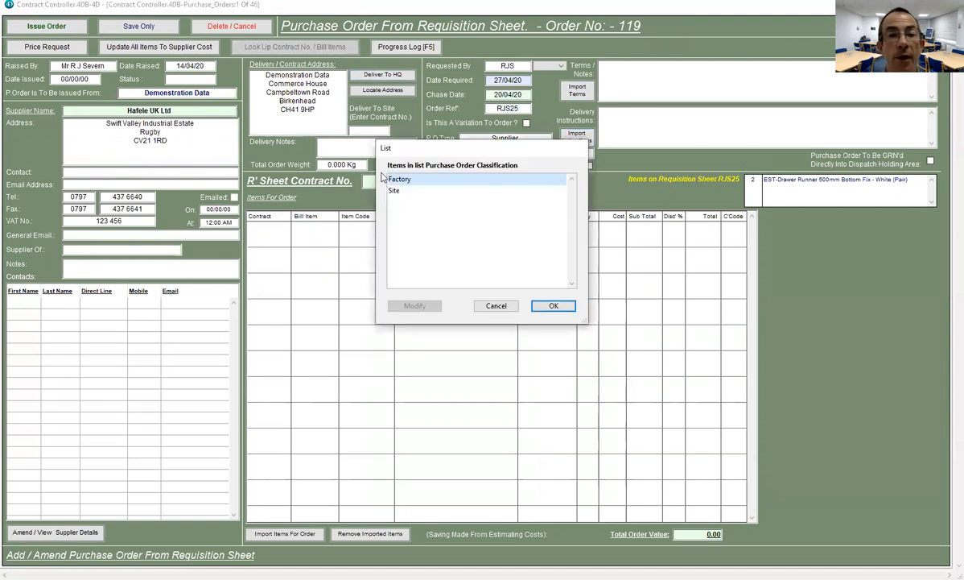
double_click(400, 180)
left_click(579, 90)
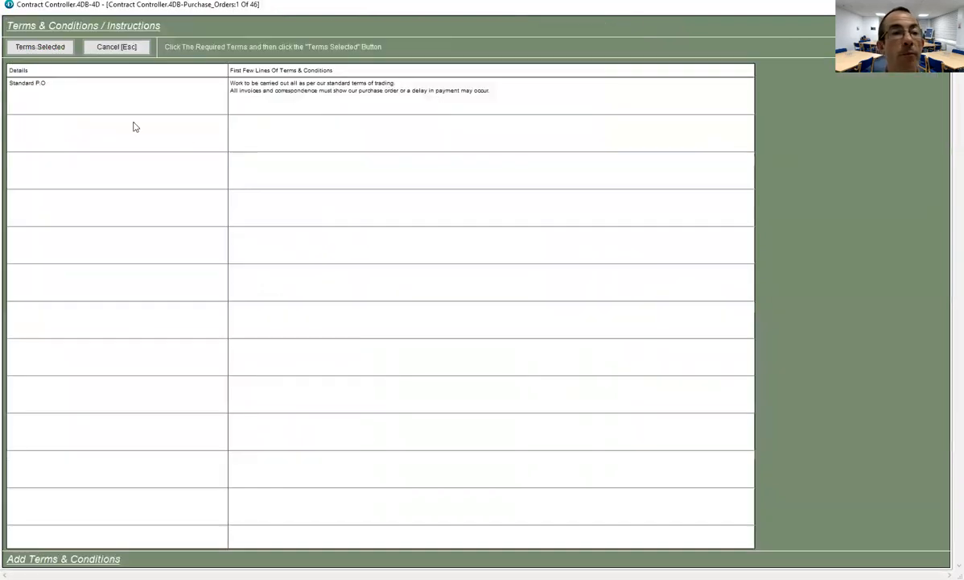
left_click(62, 77)
key("Return")
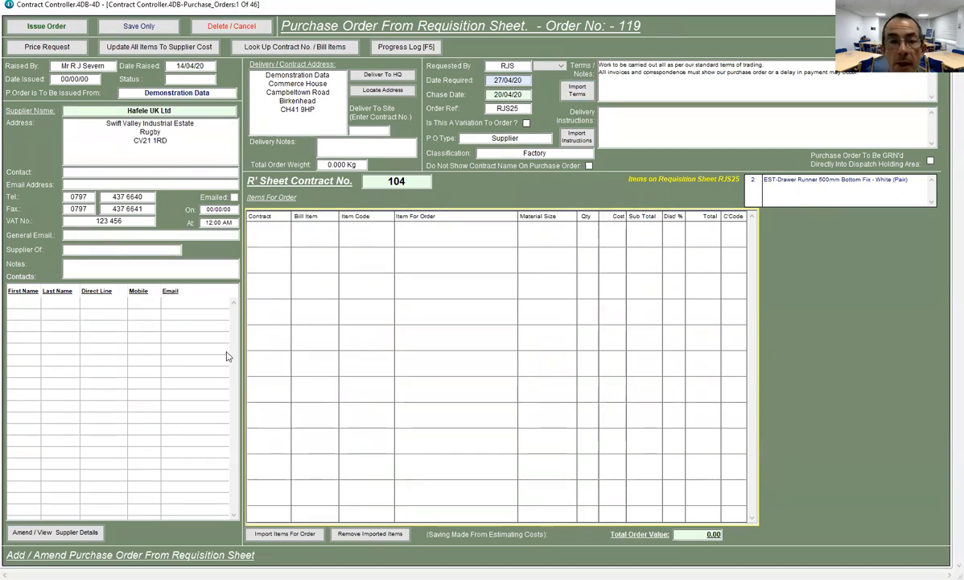
- Add a 104-7 order line using library item EST-DR500-03 bottom-fix drawer runners
double_click(292, 327)
key("Tab")
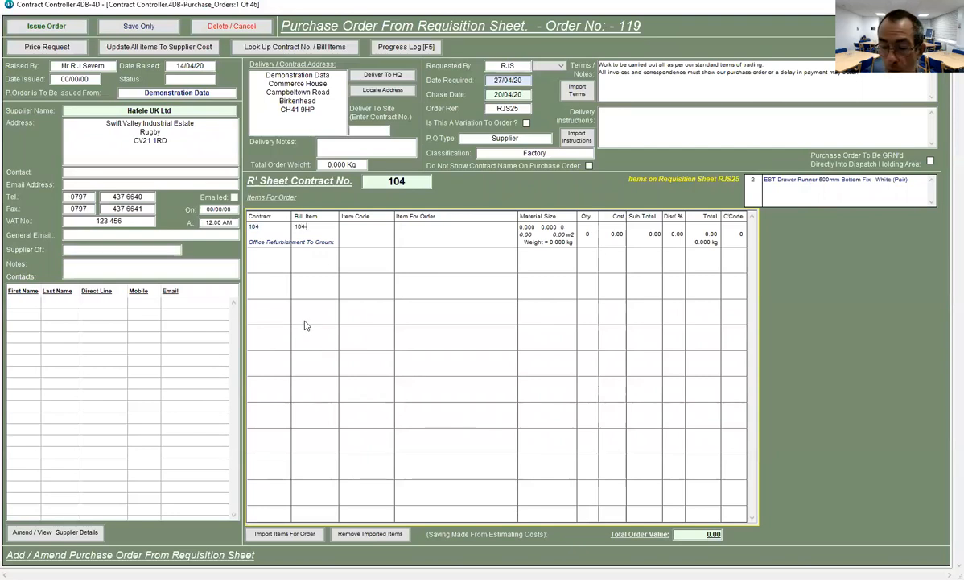
type("104-7")
key("Tab")
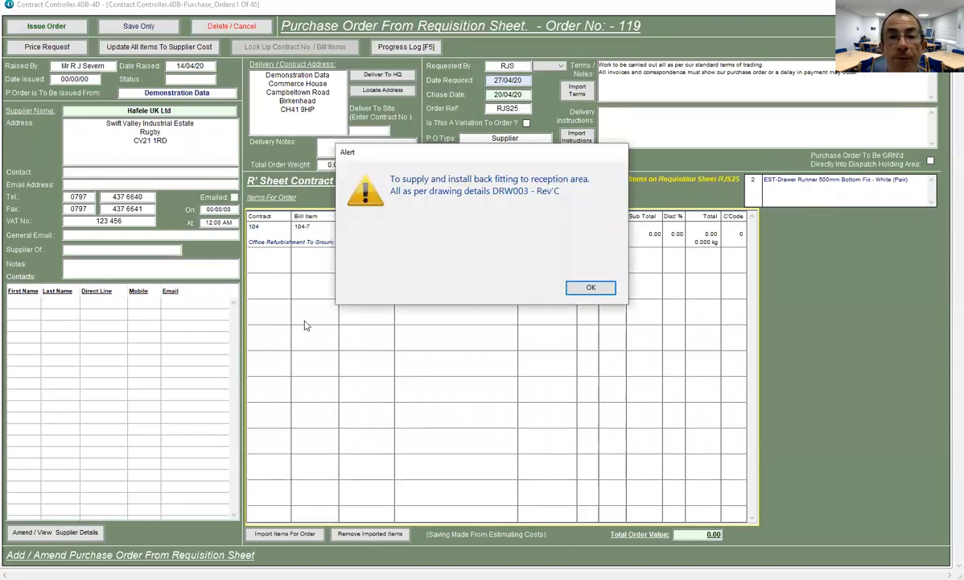
key("Return")
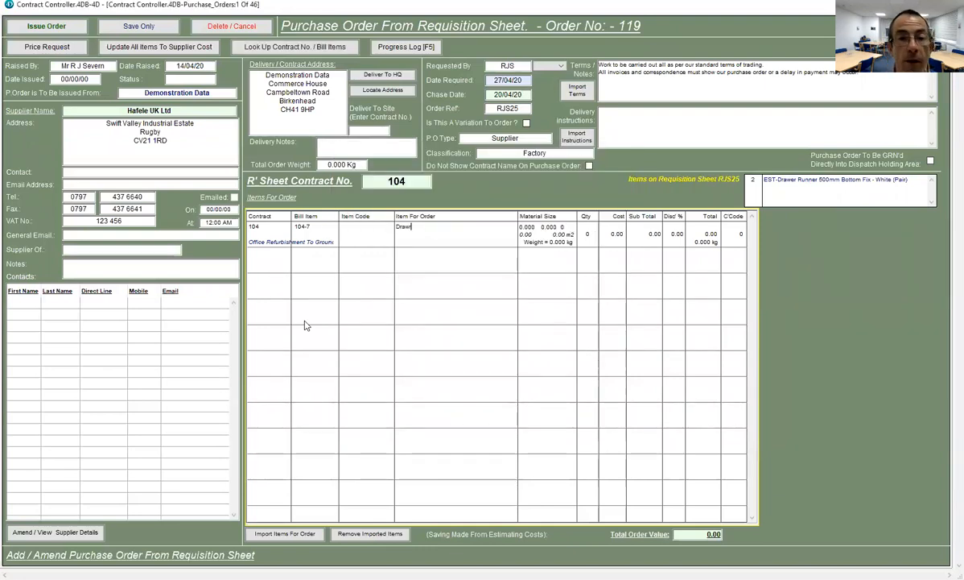
key("Tab")
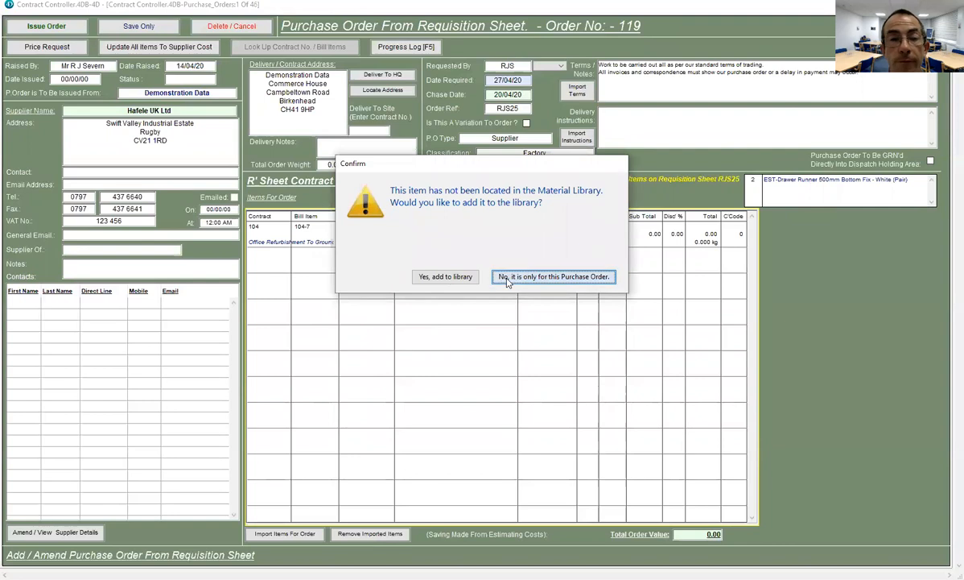
key("Return")
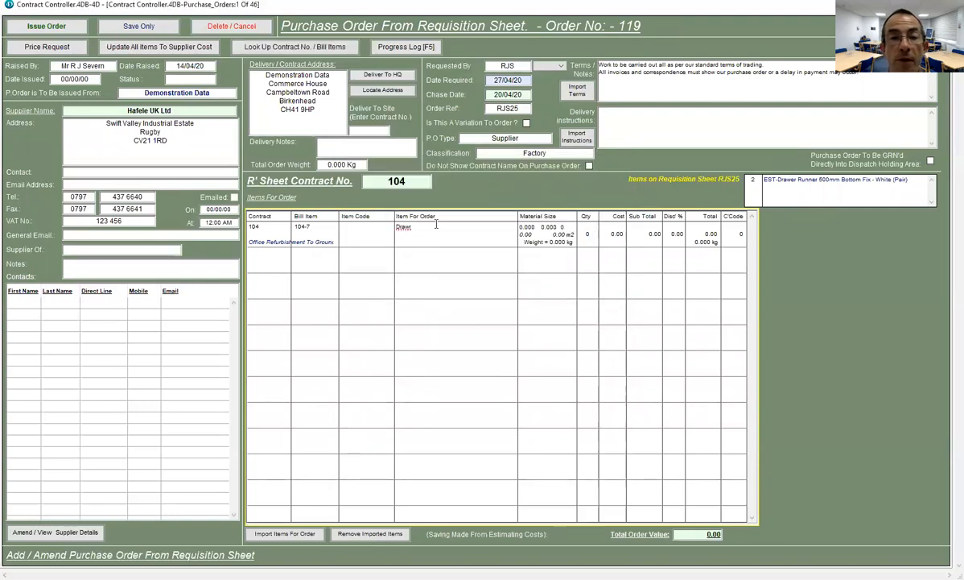
key("Tab")
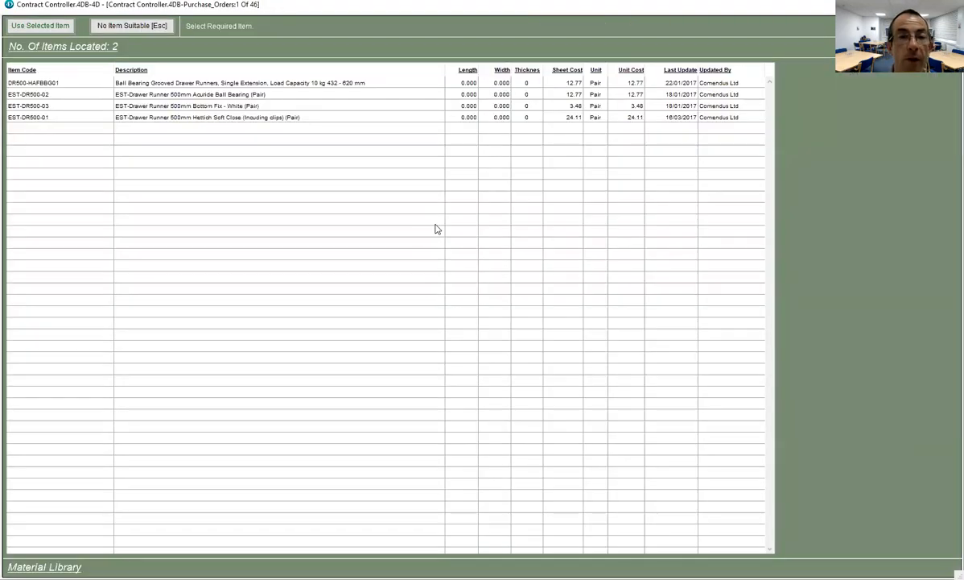
left_click(196, 106)
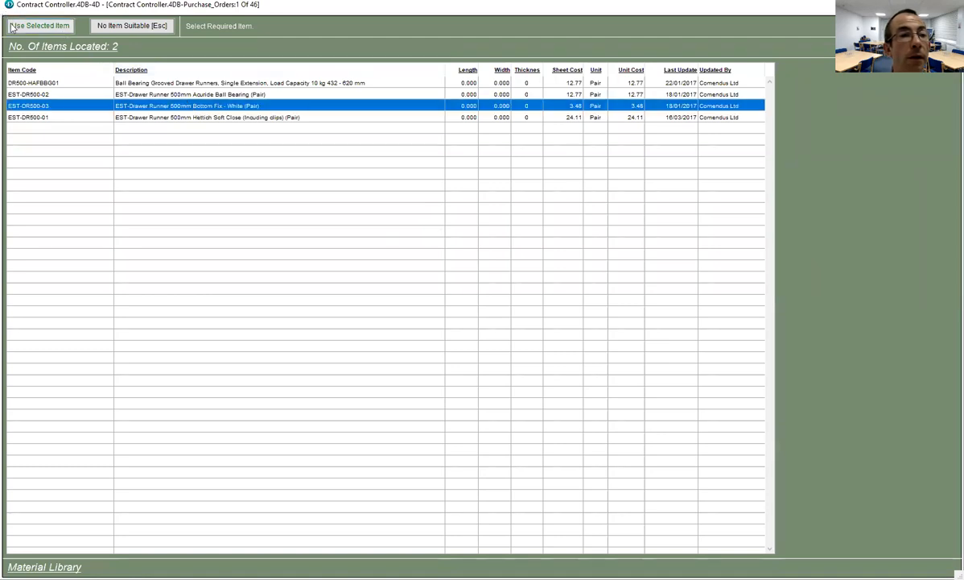
key("Return")
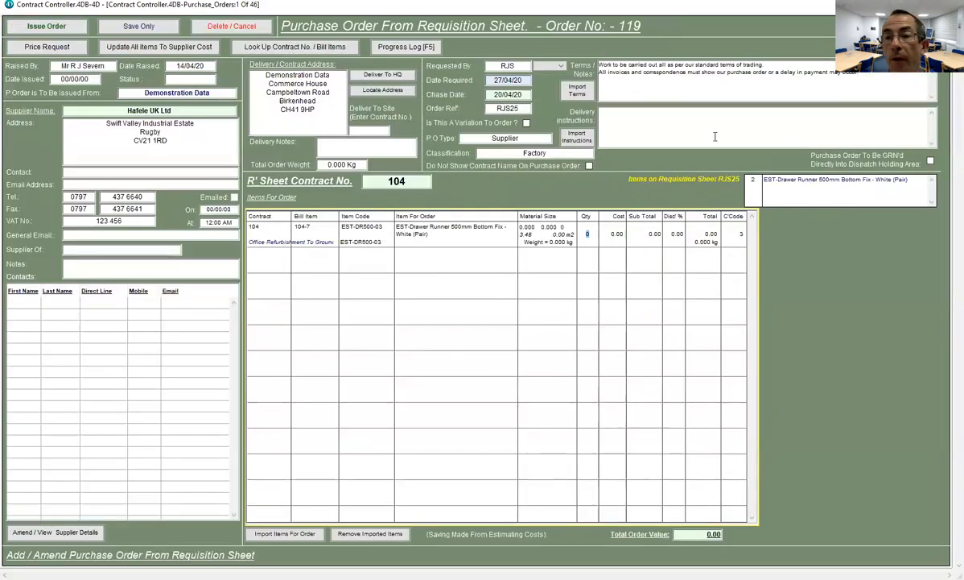
- Set the drawer runner quantity to 2, then return from the issue attempt to add a cost
left_click(590, 234)
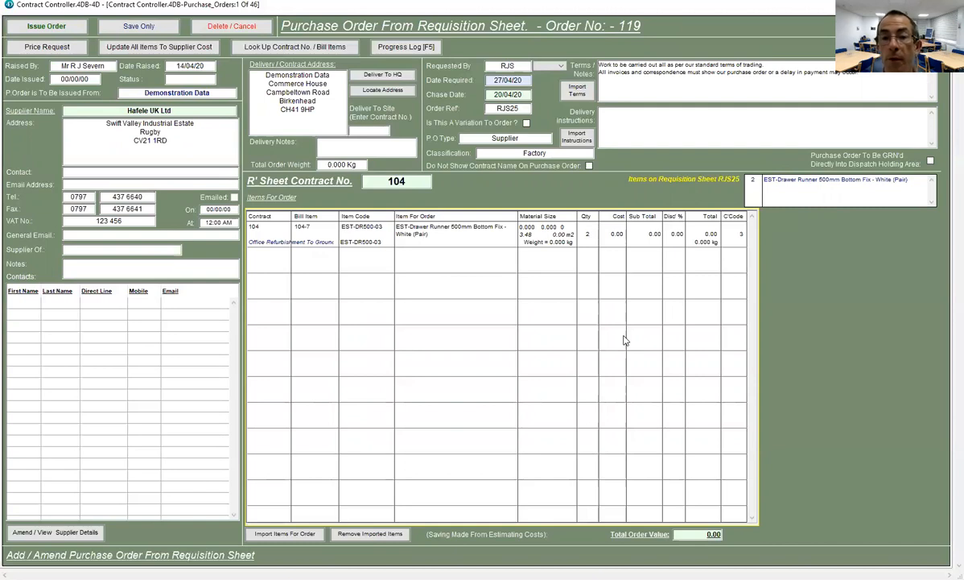
left_click(418, 308)
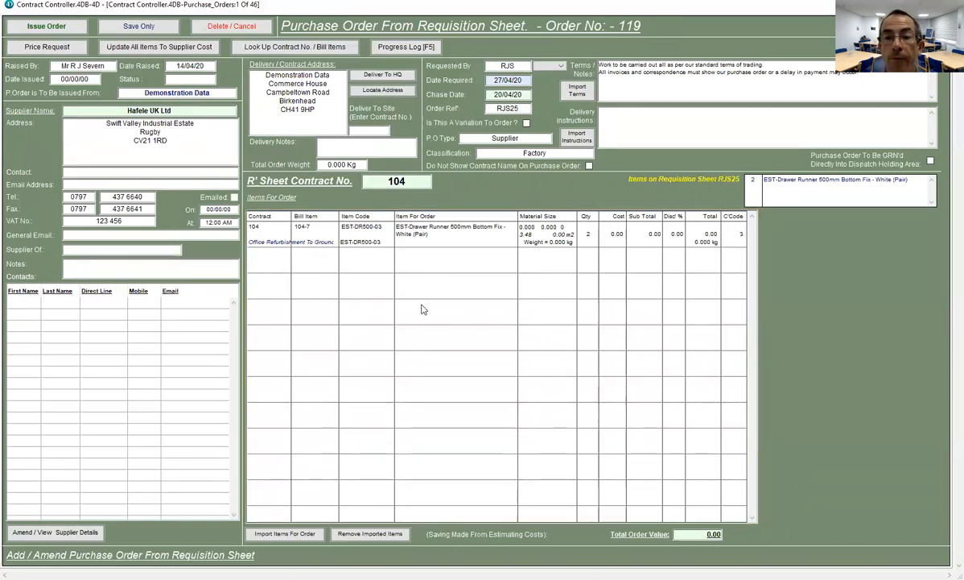
left_click(49, 27)
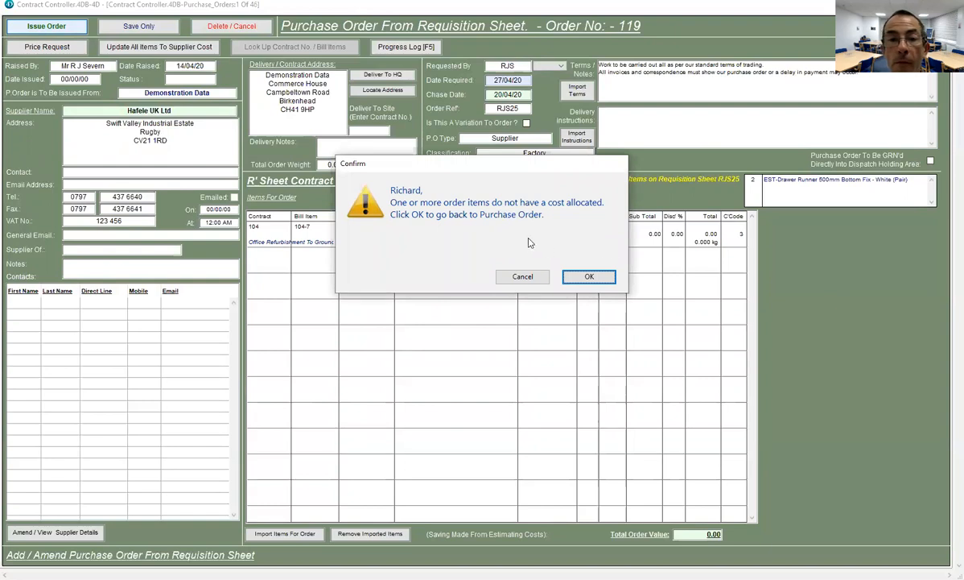
left_click(585, 278)
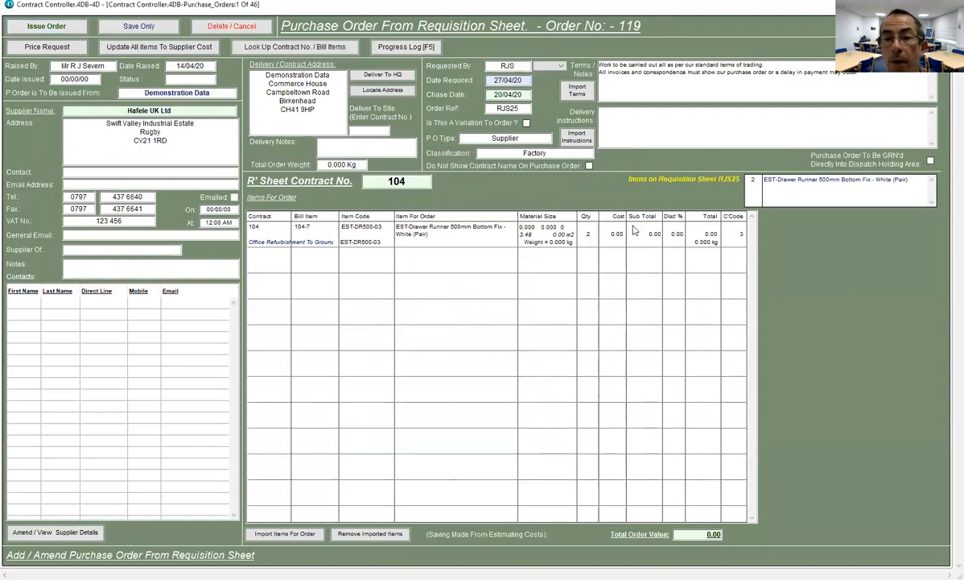
- Enter a 3.25 unit cost on the drawer runner line and issue order 119
left_click(614, 234)
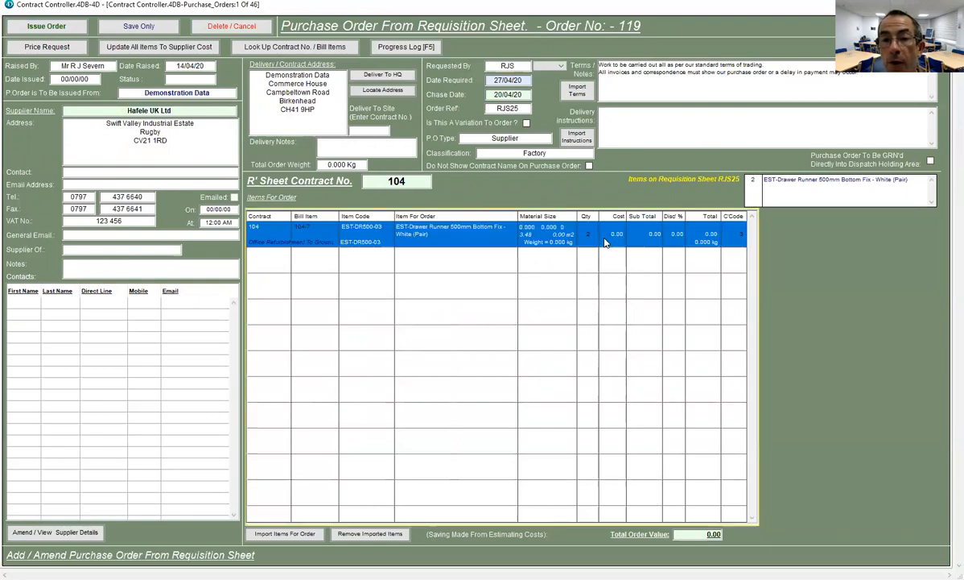
left_click(615, 235)
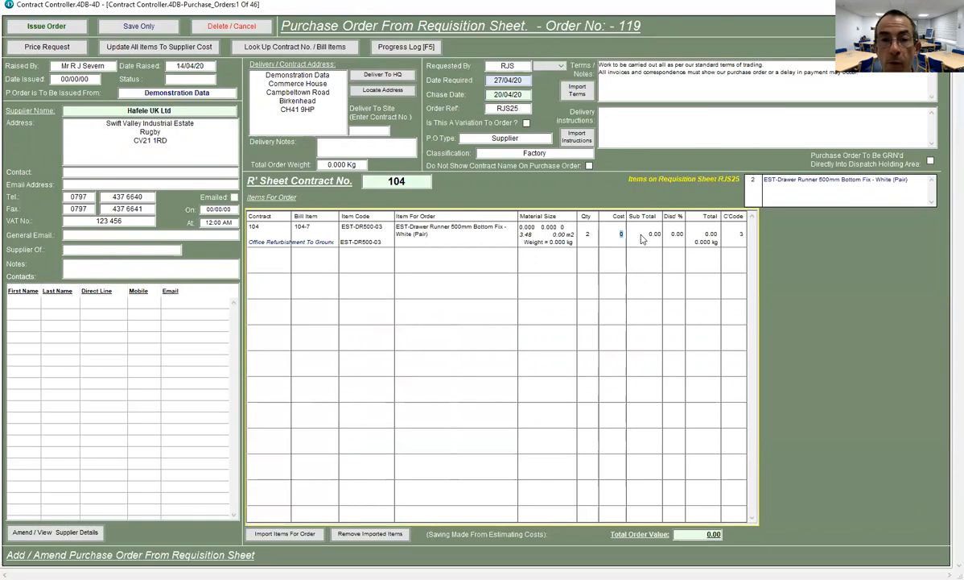
type("3.25")
key("Tab")
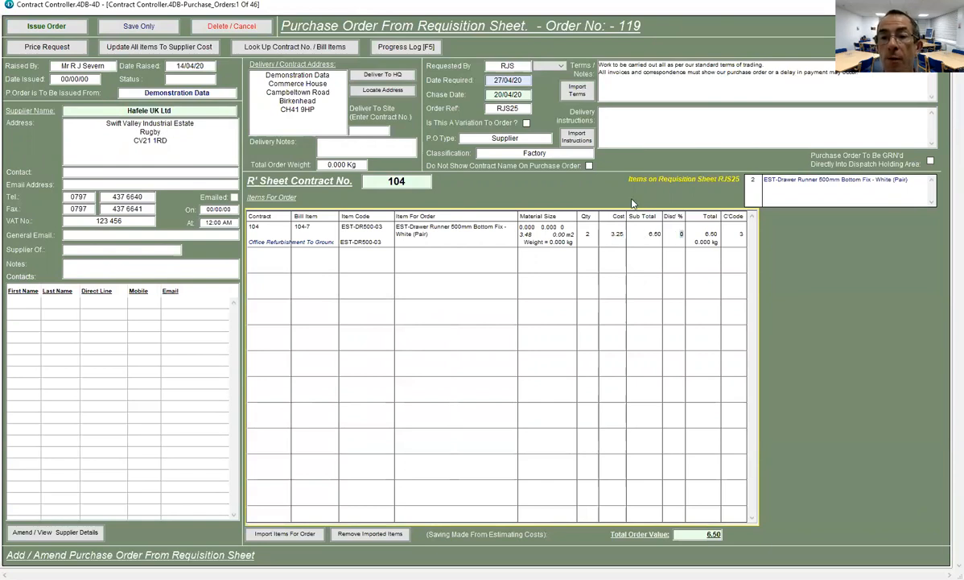
left_click(42, 27)
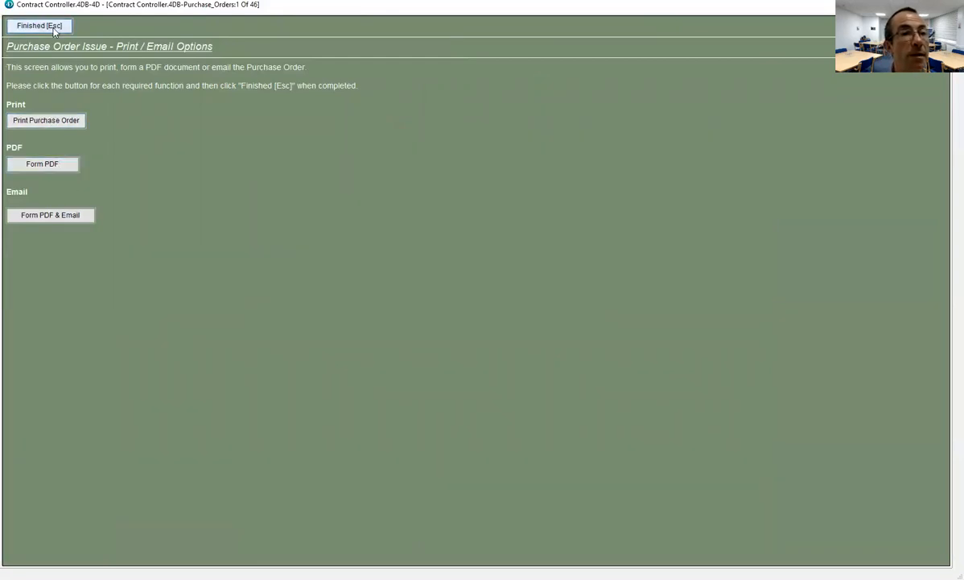
- Close order 119's print options and decline printing a production copy
key("Escape")
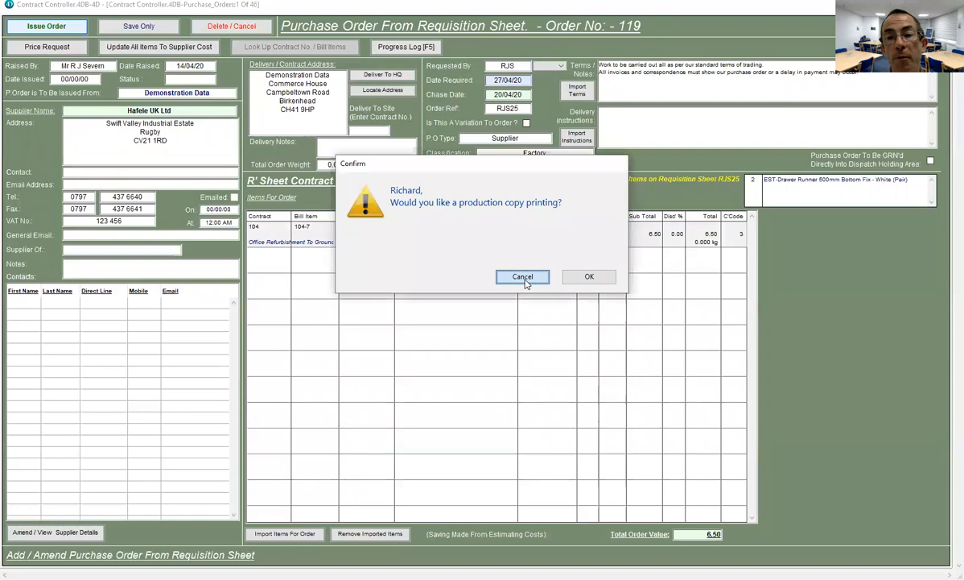
left_click(529, 281)
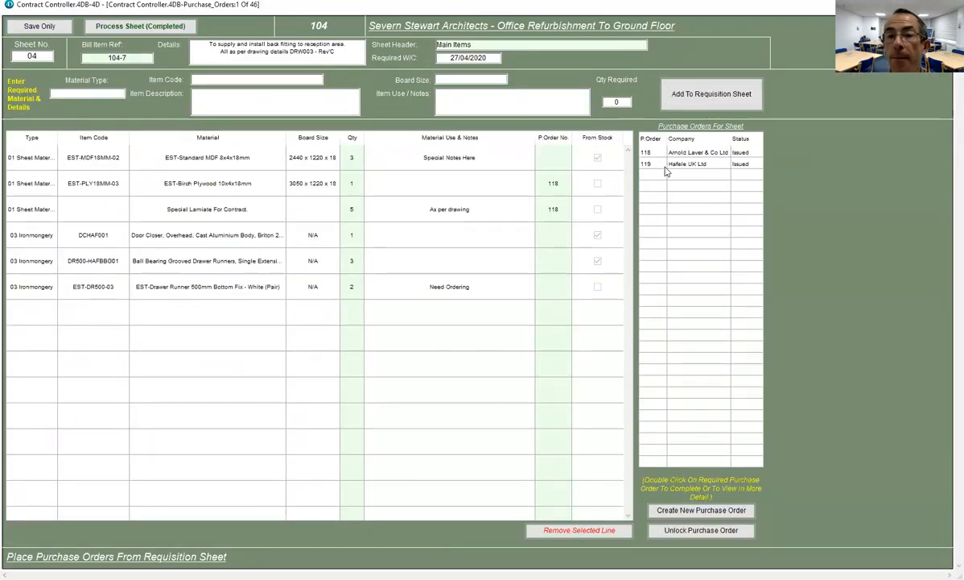
- Record order 119 against the EST-DR500-03 drawer runner line
left_click(694, 163)
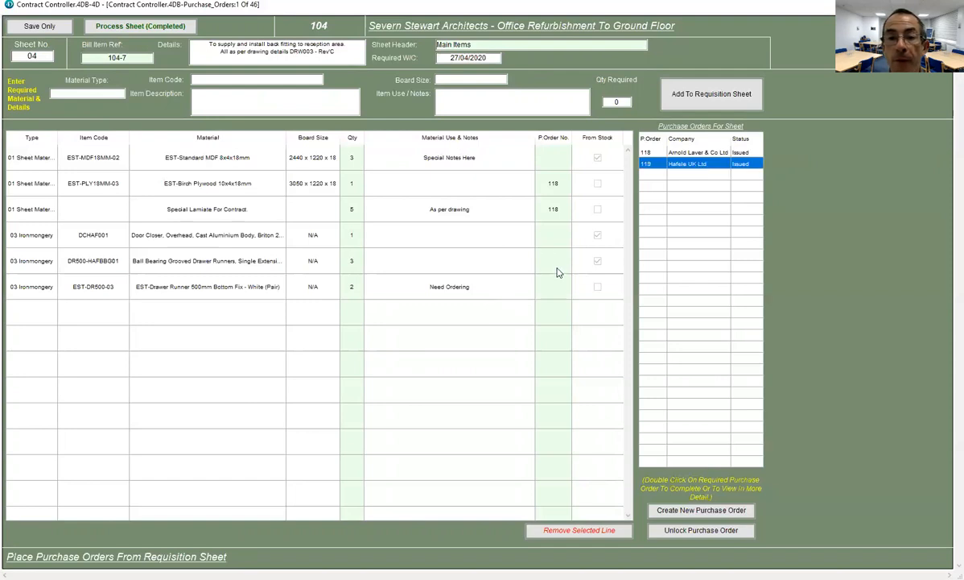
left_click(543, 291)
left_click(545, 290)
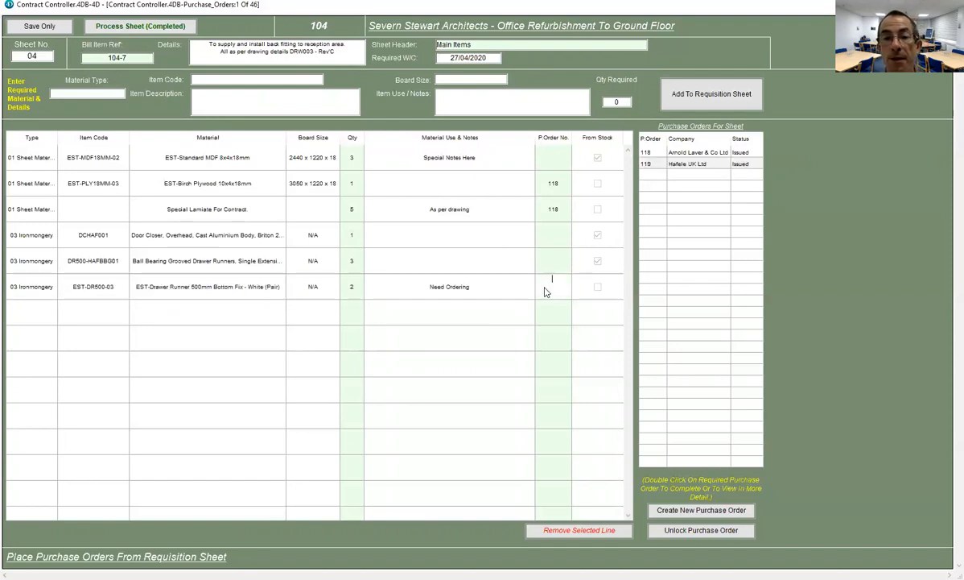
left_click(501, 410)
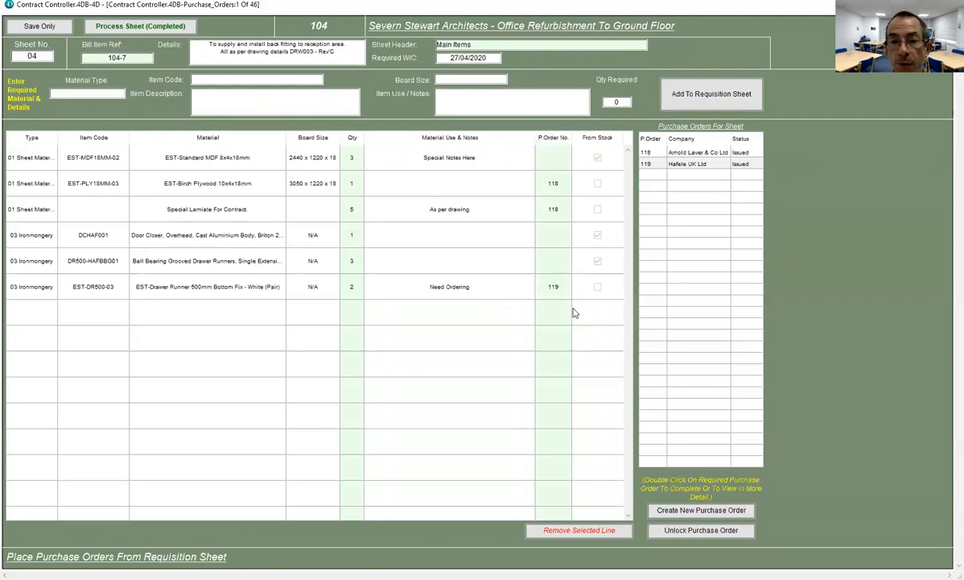
- Mark requisition sheet 04 as processed, confirm, and print it
left_click(120, 30)
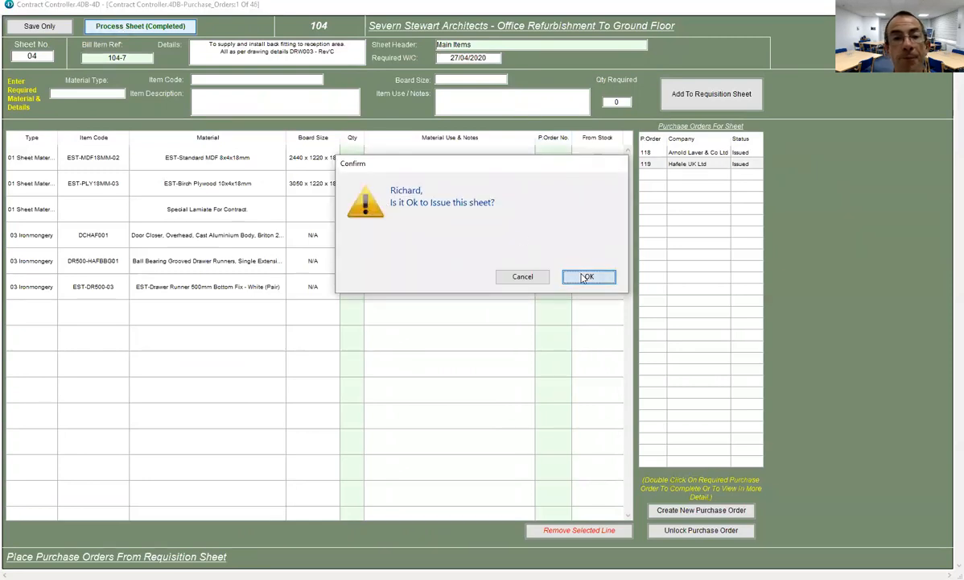
left_click(587, 276)
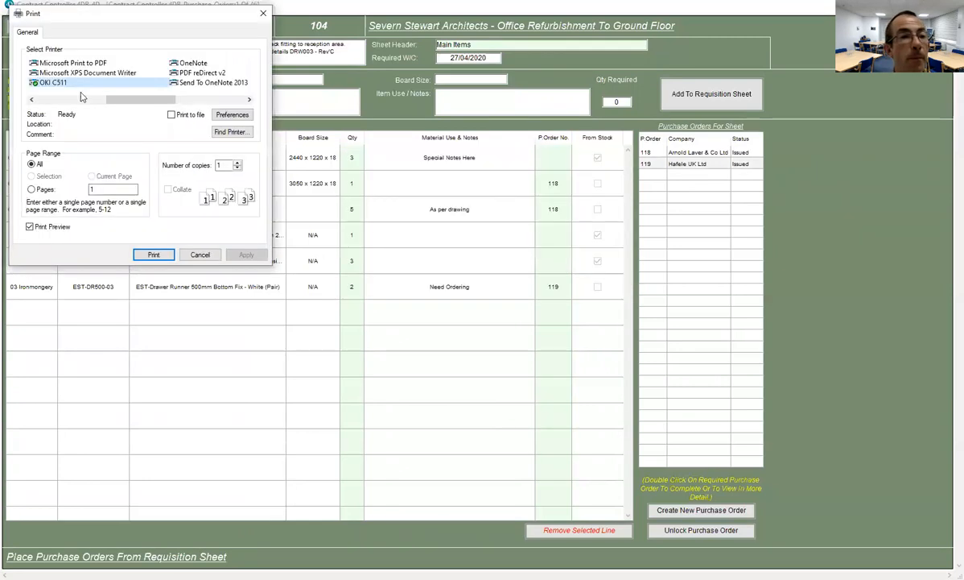
left_click(154, 254)
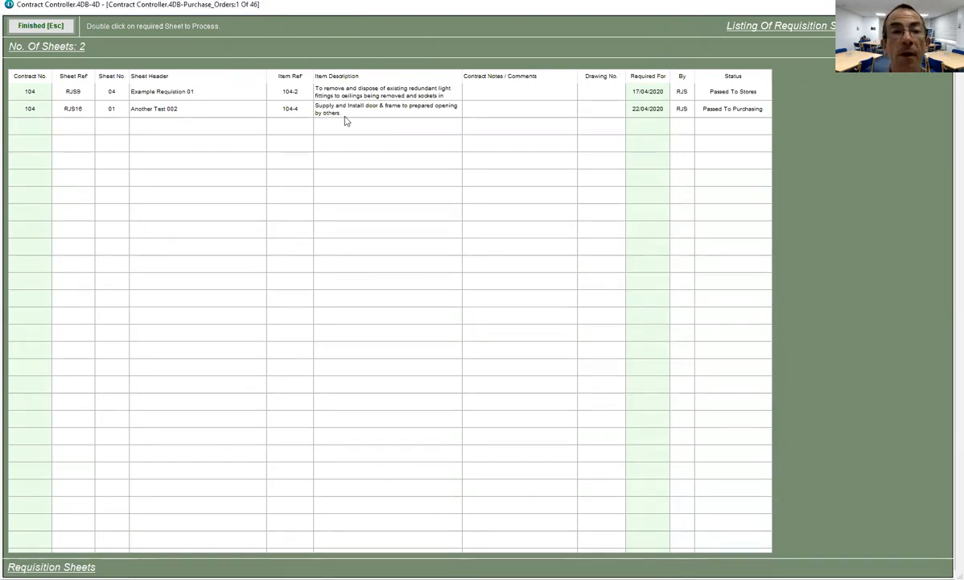
- Search for contract 104 and list its requisition sheets
left_click(53, 27)
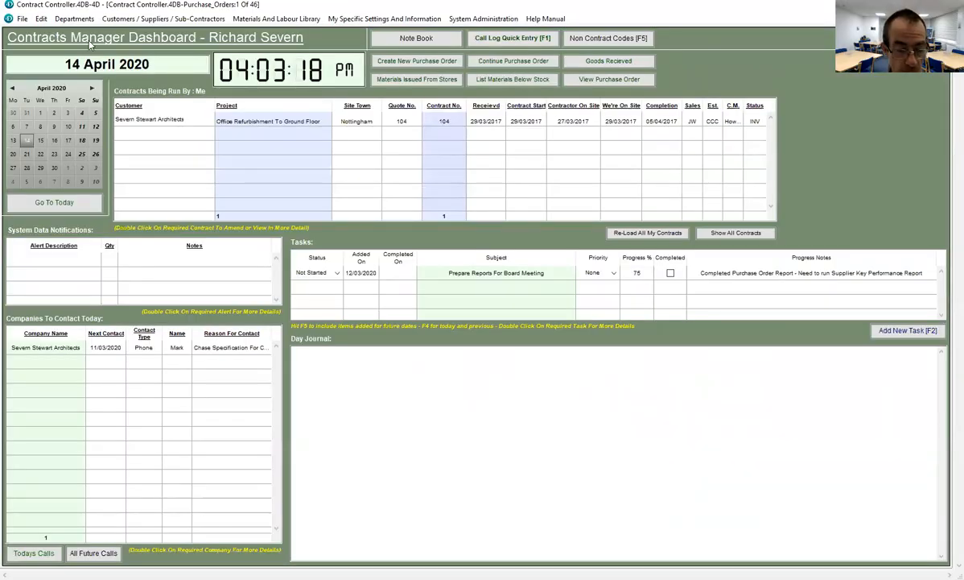
left_click(90, 46)
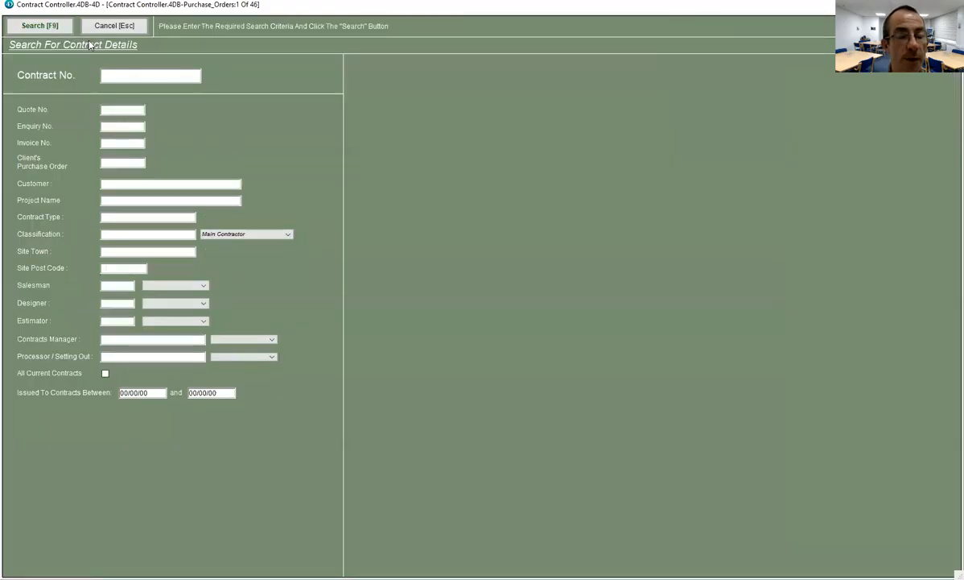
type("104")
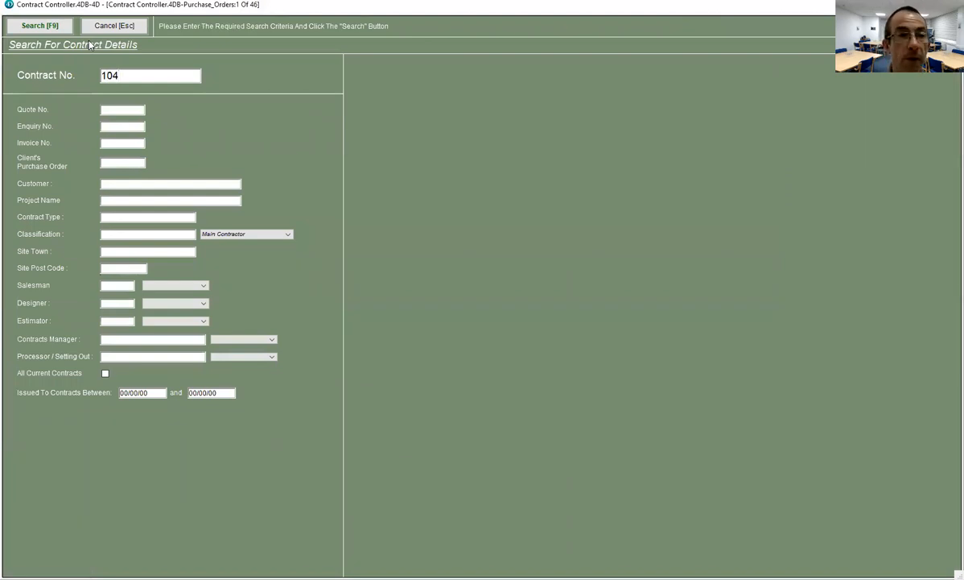
key("Return")
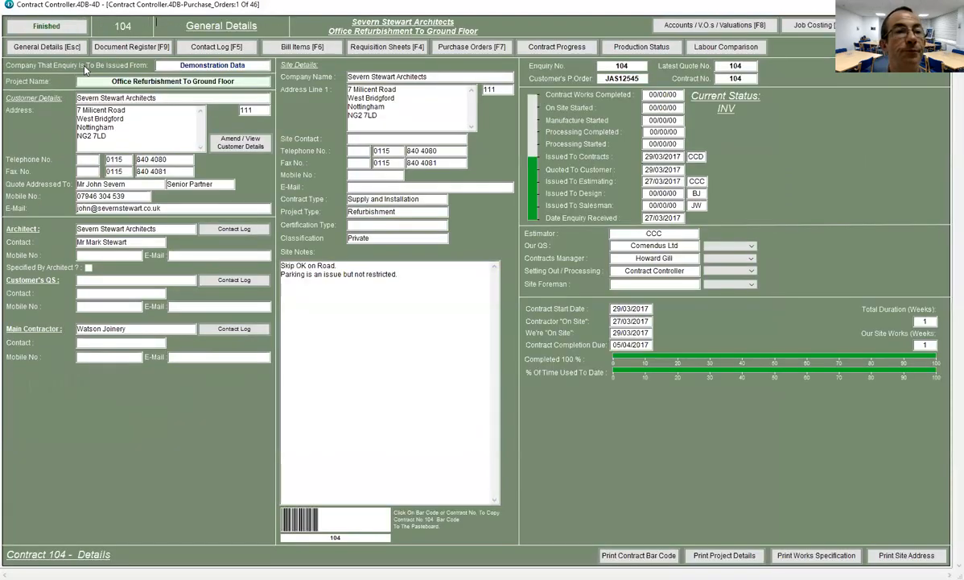
left_click(387, 47)
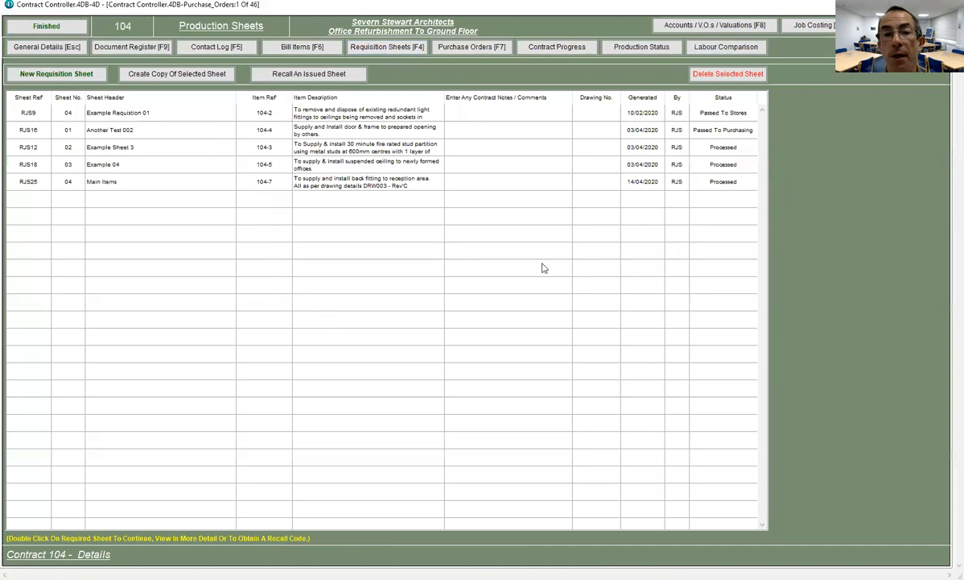
- Open Main Items sheet RJS25 to review it, then exit back to contract search
left_click(57, 177)
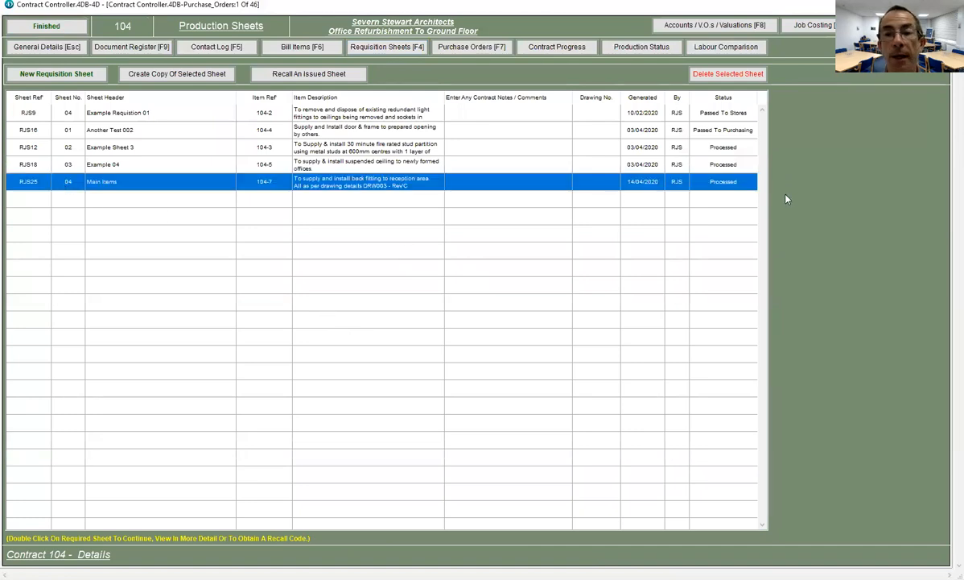
double_click(315, 179)
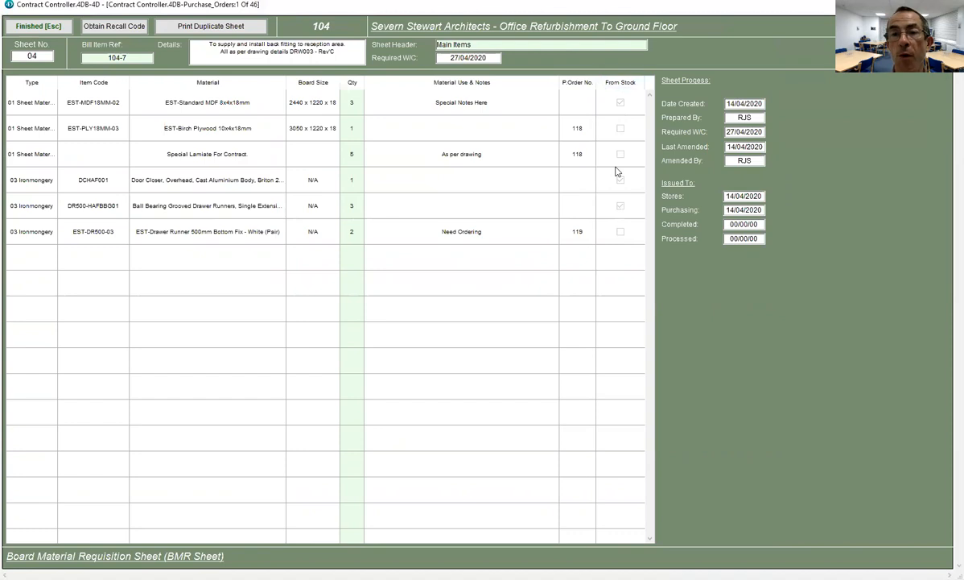
left_click(48, 28)
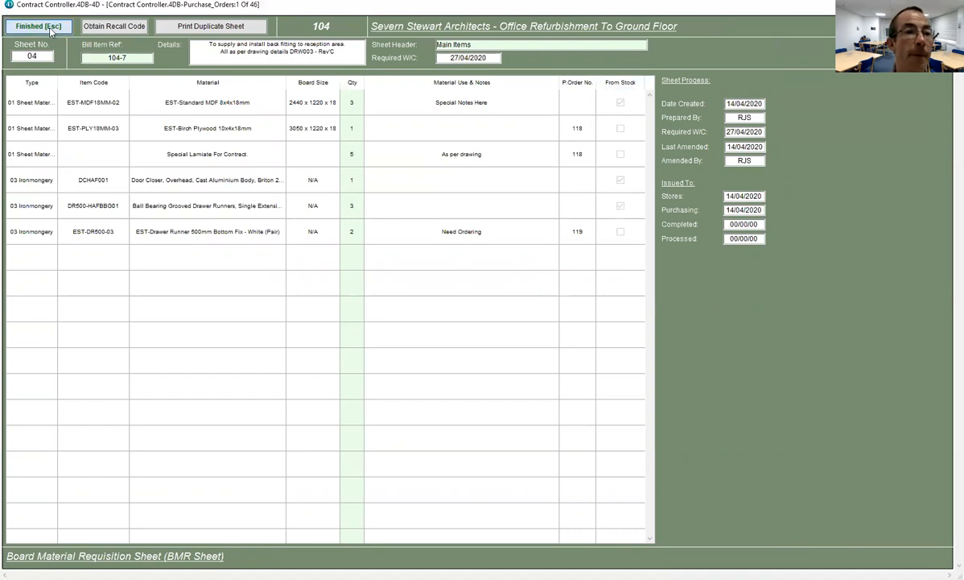
left_click(58, 29)
- Find contract 104 and view the costs and times booked to bill item 104-7
type("104")
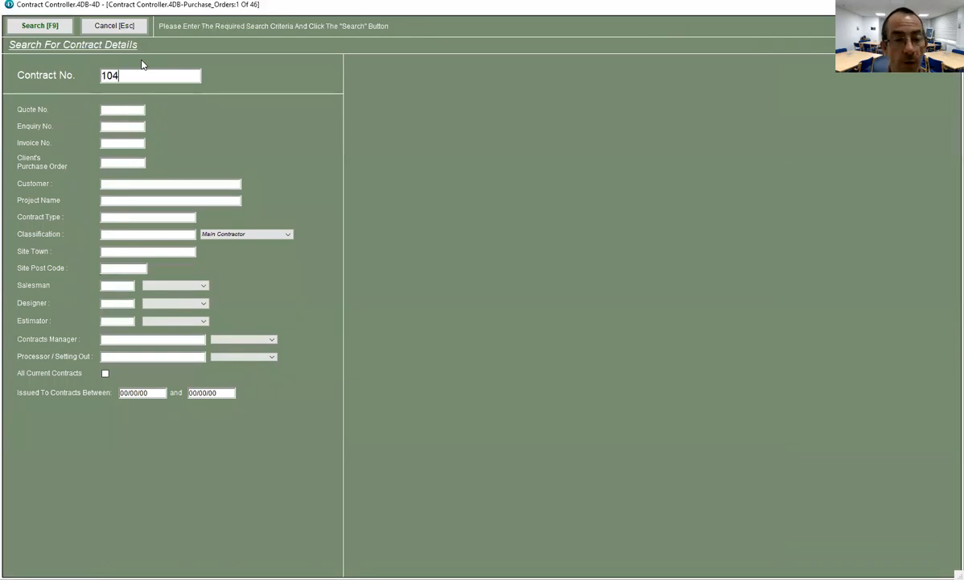
key("Return")
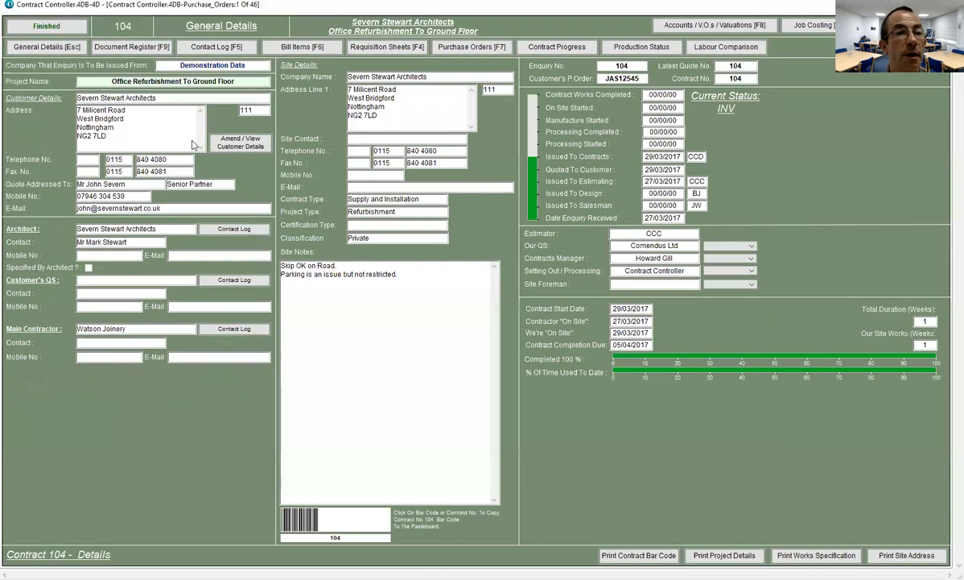
left_click(299, 47)
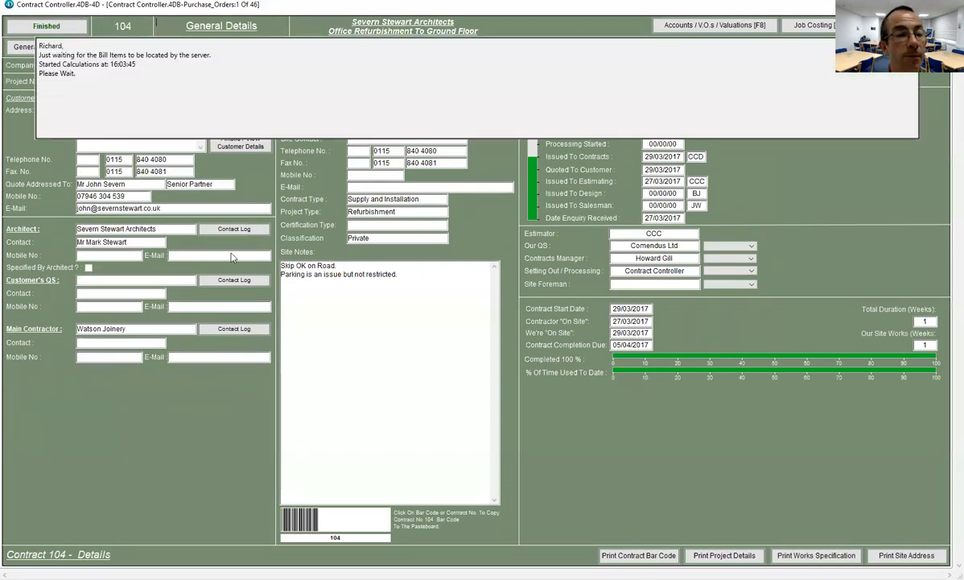
left_click(97, 445)
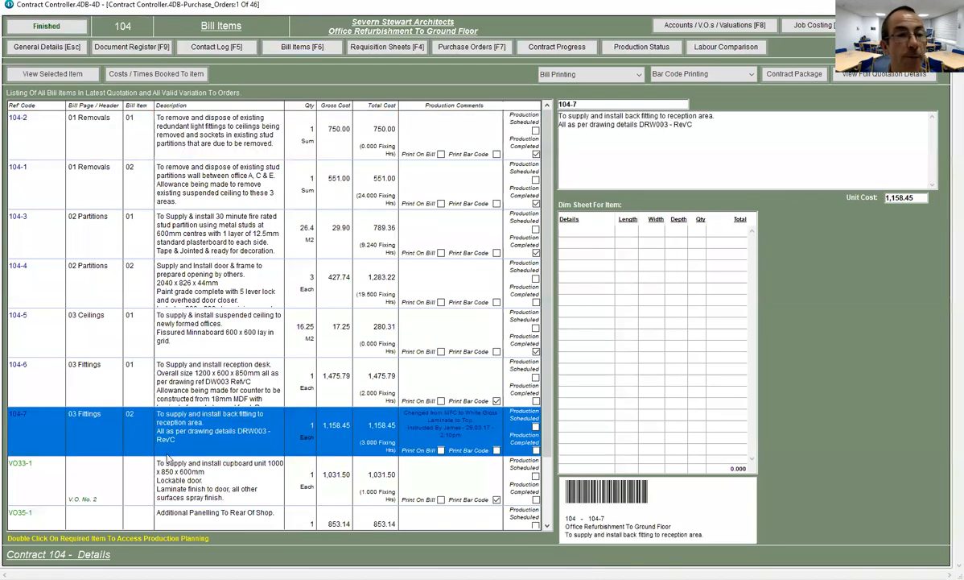
left_click(139, 71)
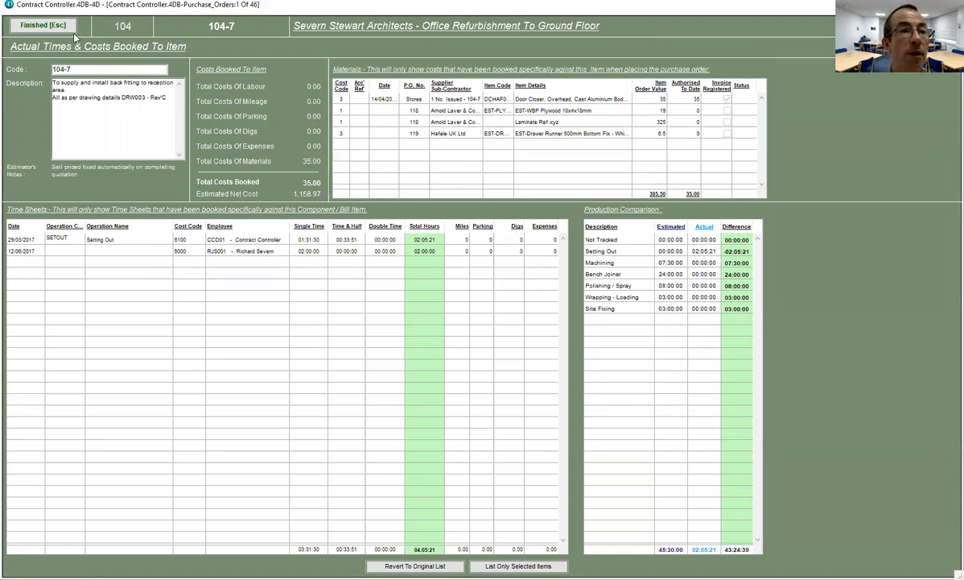
left_click(13, 22)
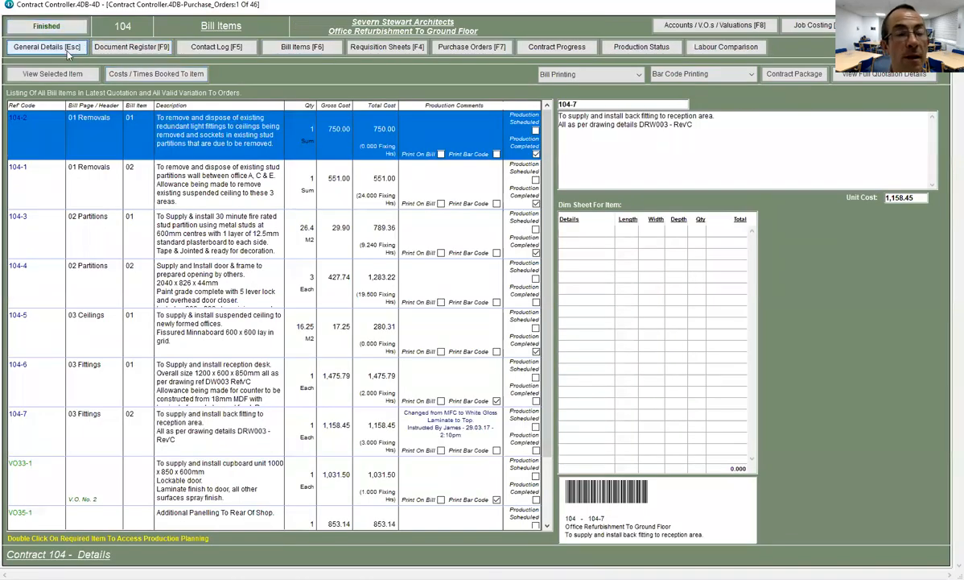
- Close contract 104 and cancel the search to return to the dashboard
left_click(73, 48)
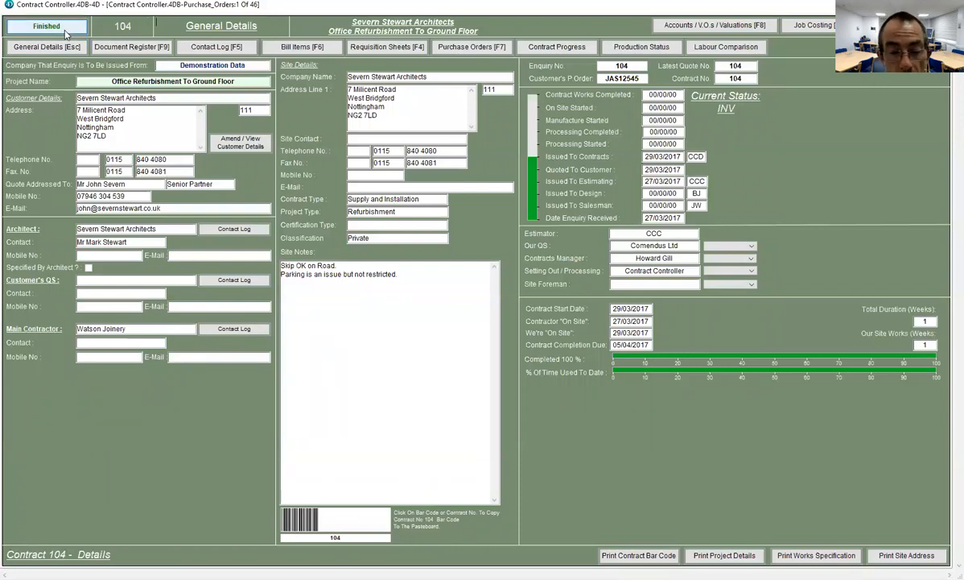
left_click(66, 32)
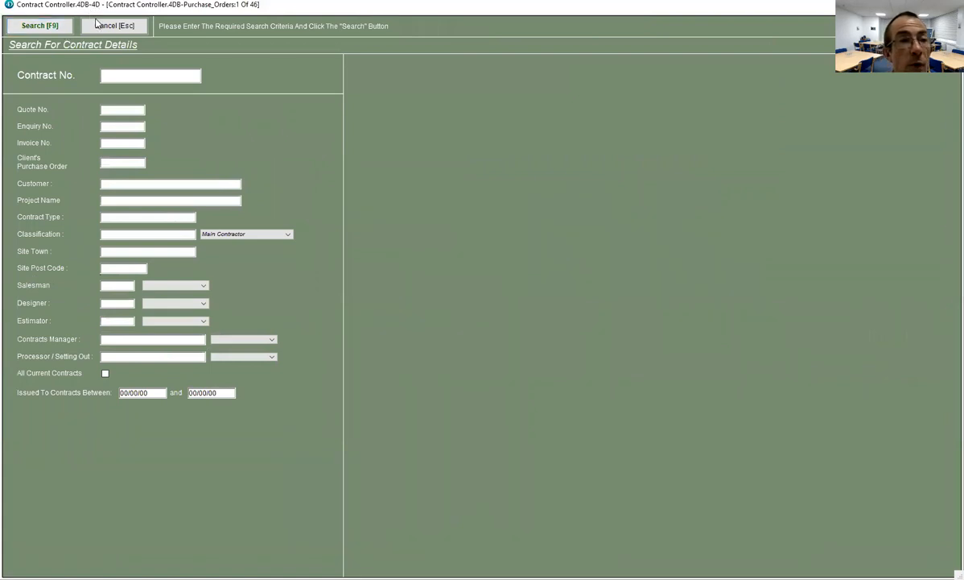
left_click(96, 26)
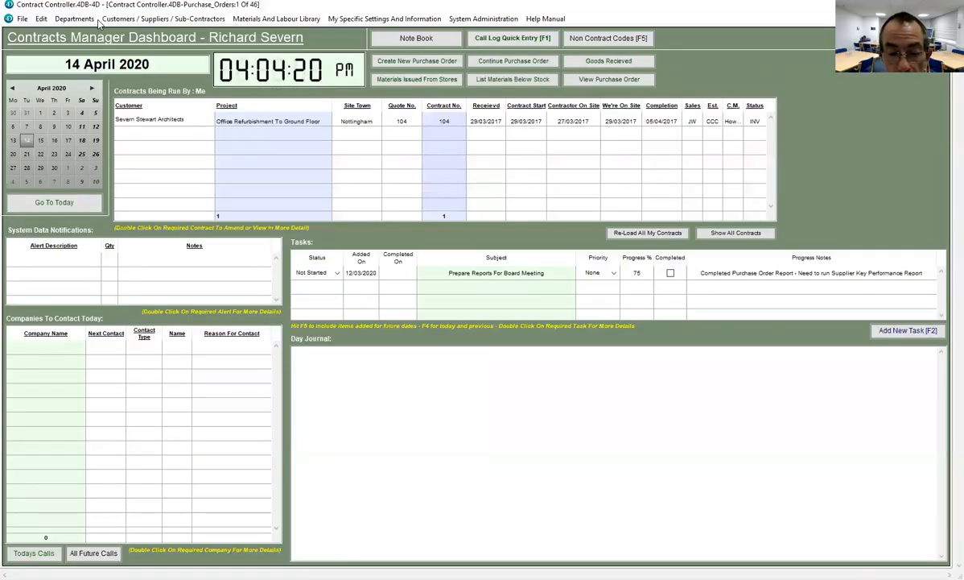